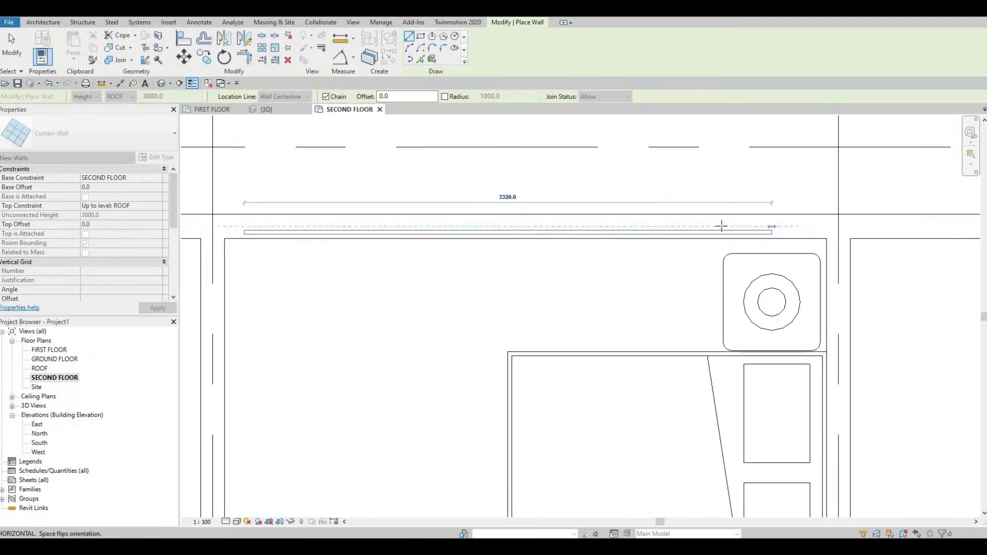
Step: Finish the middle bedroom's curtain wall at about 3320 mm and draw another about 1540 mm long in the adjoining bedroom's exterior wall
left_click(721, 226)
key("Escape")
scroll(585, 183, "down", 1)
mouse_move(584, 184)
middle_mouse_down()
mouse_move(508, 185)
mouse_move(286, 157)
middle_mouse_up()
scroll(286, 156, "down", 1)
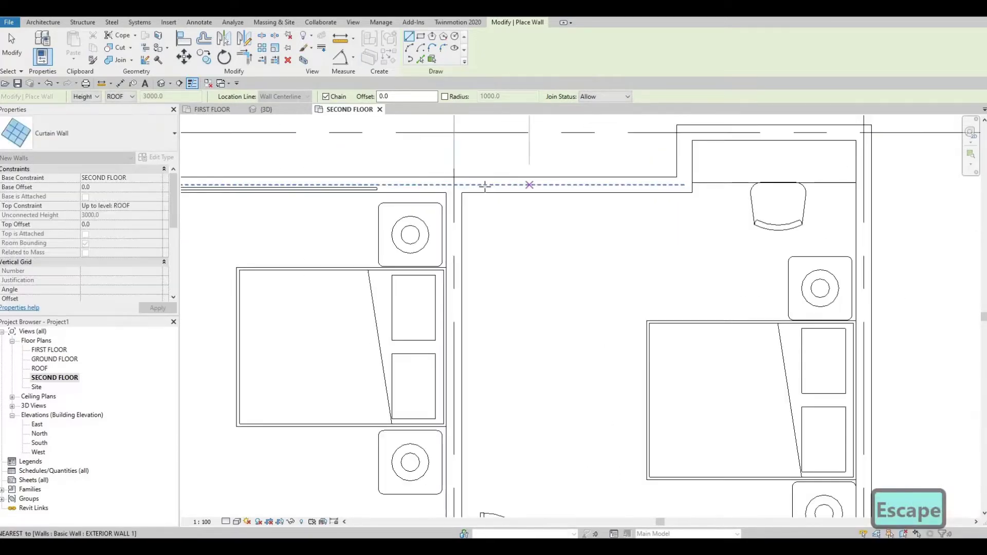
left_click(486, 185)
left_click(647, 185)
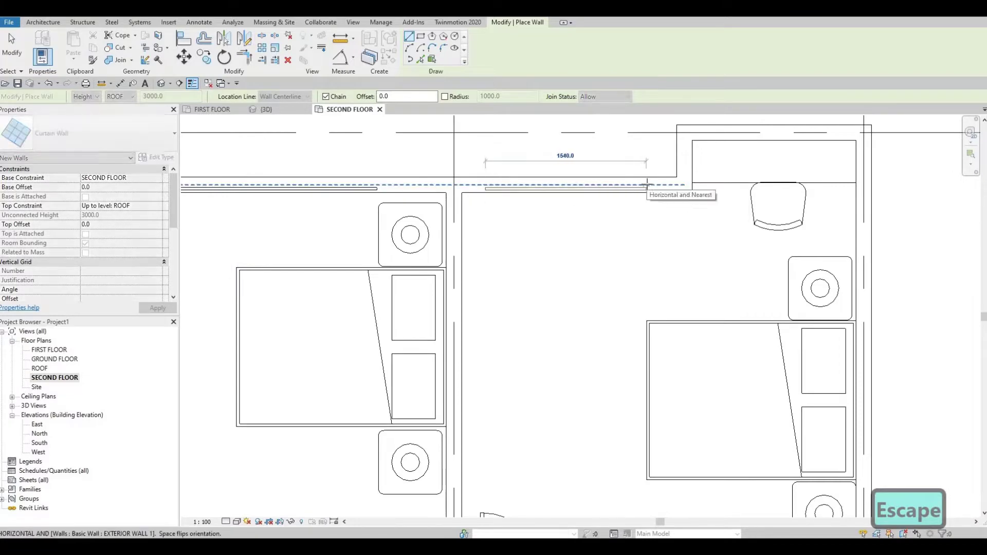
key("Escape")
Step: Draw a curtain wall about 2220 mm long in the exterior wall behind the desk of the lower bedroom
scroll(571, 194, "down", 5)
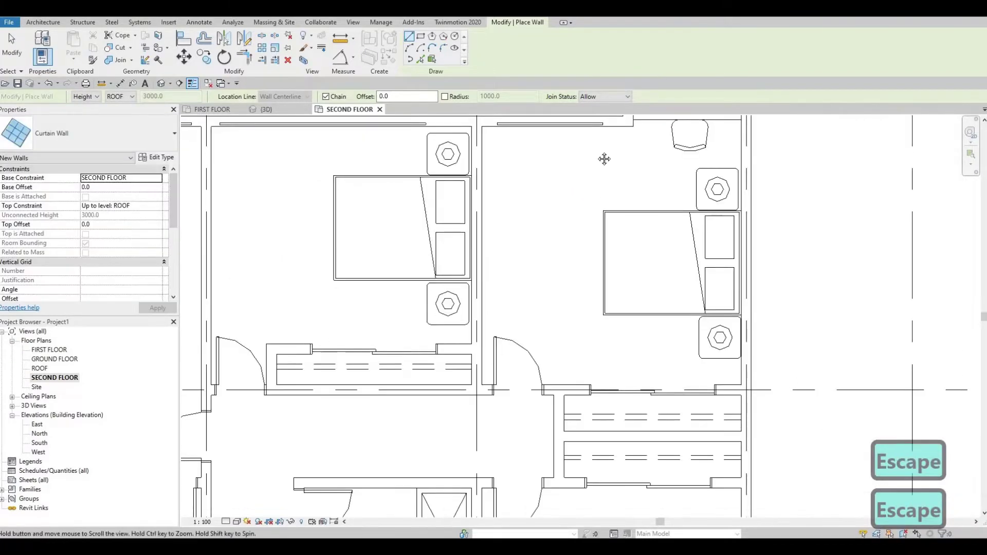
middle_click_drag(618, 413, 618, 333)
scroll(618, 335, "up", 2)
scroll(619, 349, "up", 1)
left_click(597, 346)
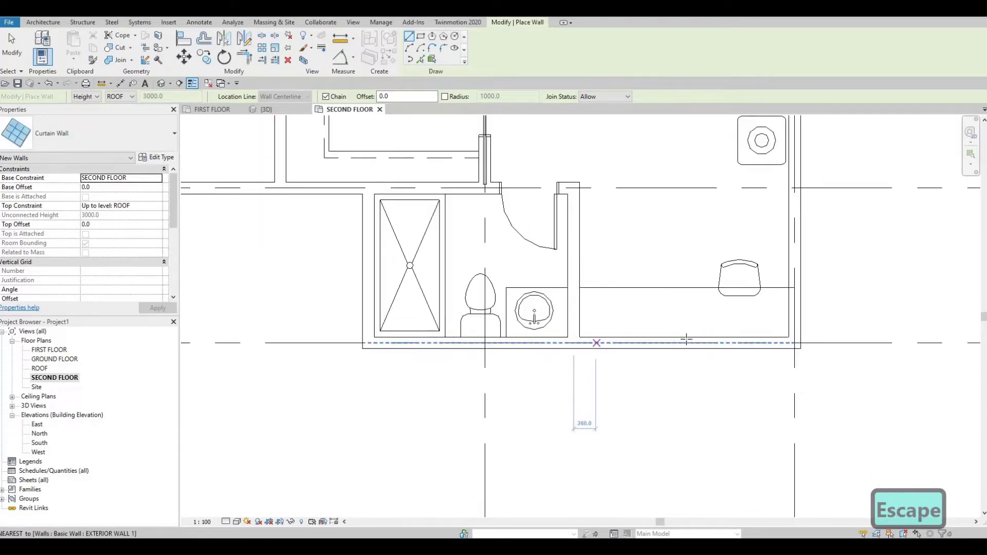
scroll(720, 342, "up", 2)
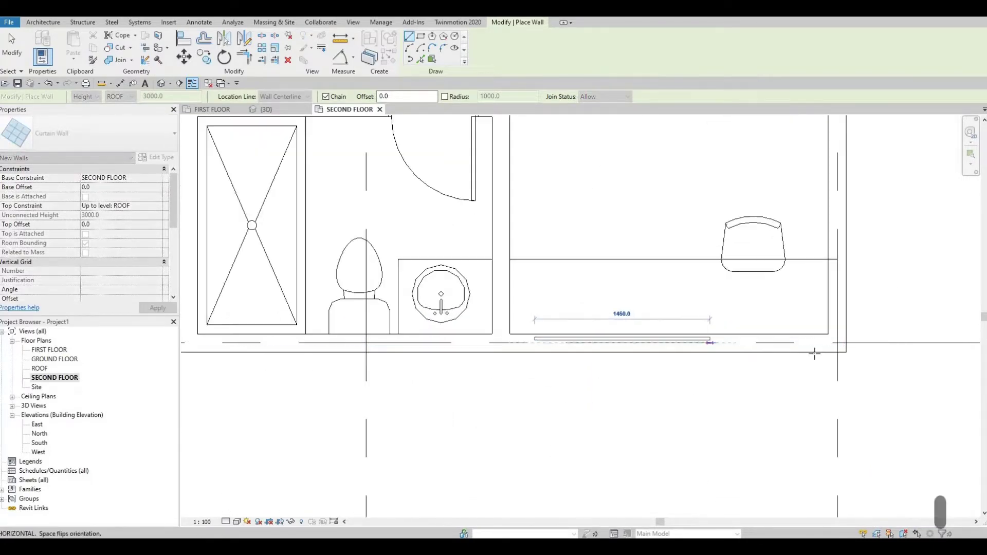
left_click(802, 346)
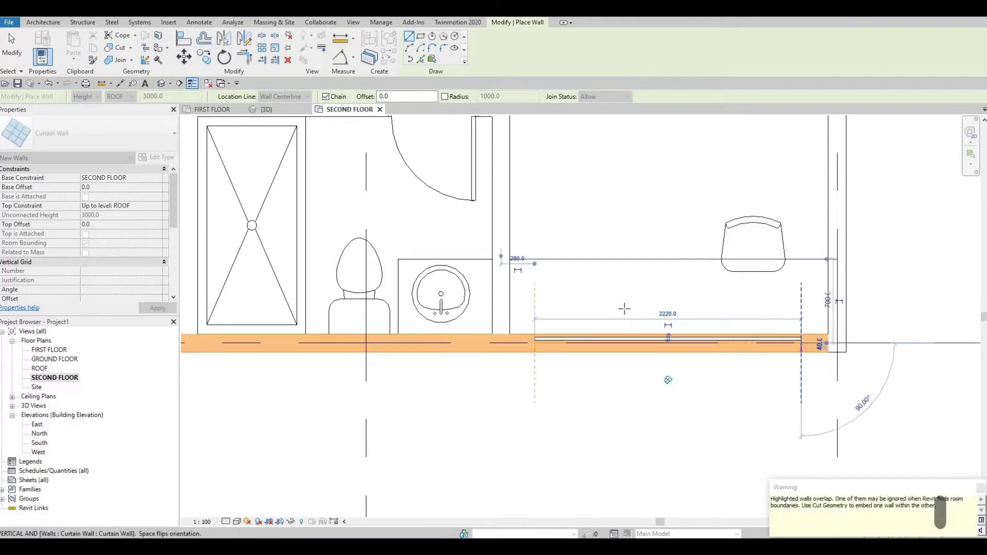
key("Escape")
Step: Draw a curtain wall about 960 mm long in the exterior wall behind the lower bathroom's toilet and washbasin
middle_click_drag(405, 347, 648, 287)
scroll(577, 305, "down", 1)
middle_click_drag(576, 305, 641, 299)
scroll(640, 300, "up", 1)
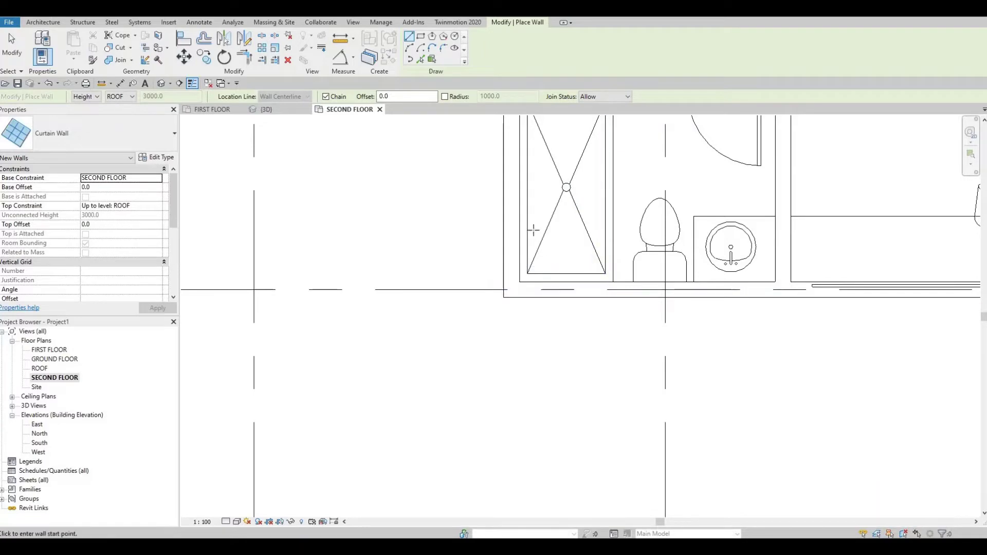
middle_click_drag(460, 190, 564, 421)
scroll(564, 421, "down", 1)
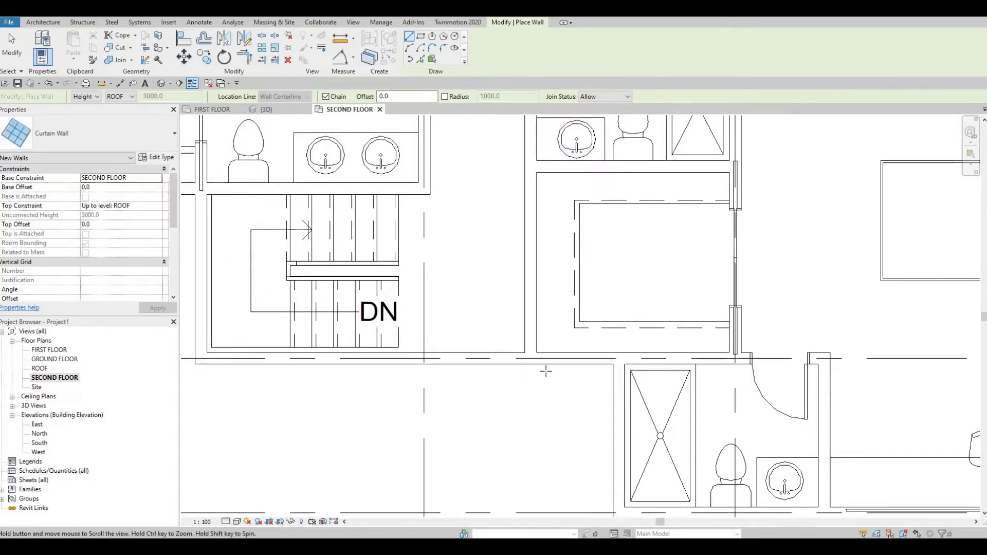
middle_click_drag(583, 278, 593, 346)
scroll(632, 379, "down", 3)
middle_click_drag(650, 472, 587, 355)
scroll(638, 401, "up", 4)
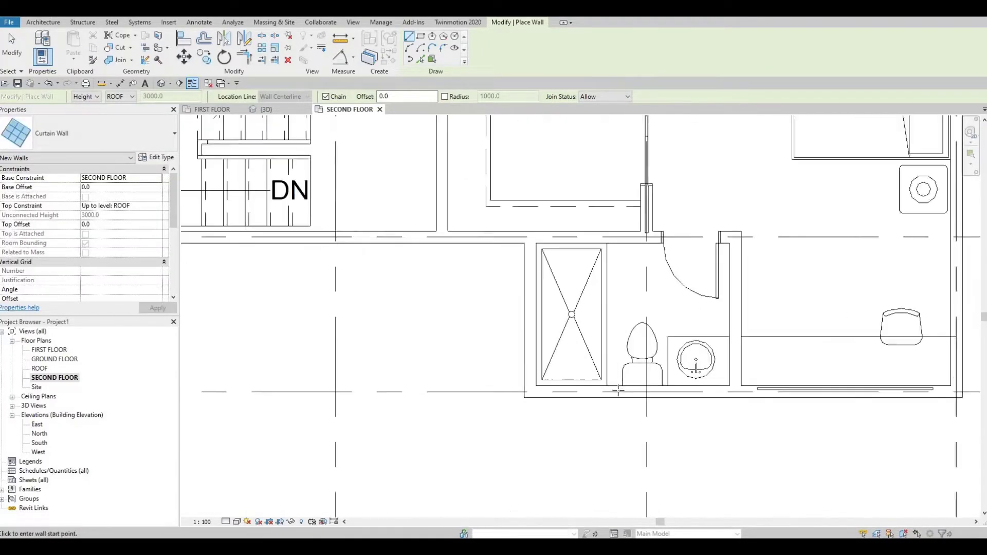
left_click(618, 386)
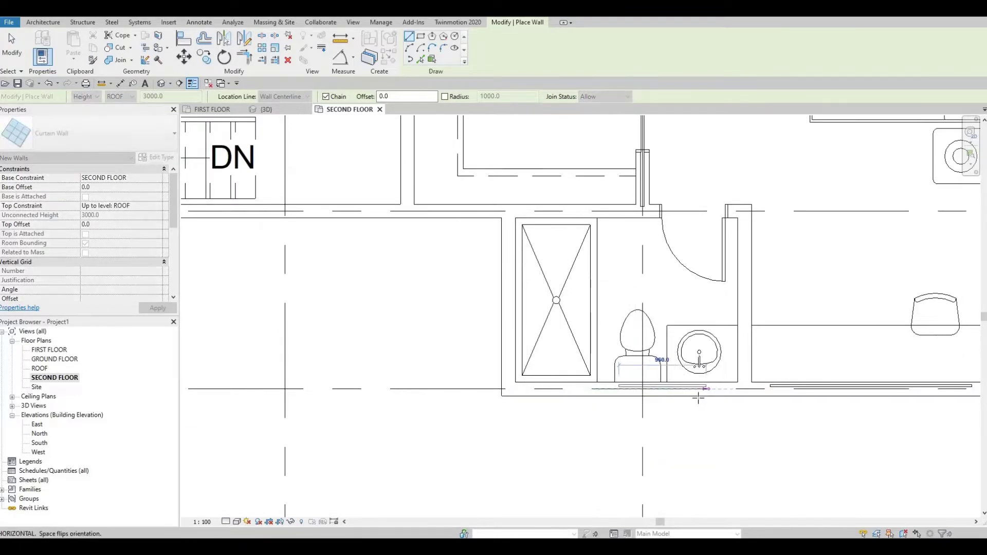
left_click(707, 386)
key("Escape")
Step: Examine the remaining exterior walls around the staircase and dressing rooms for further glazing positions, and end wall placement
middle_click_drag(643, 389, 630, 373)
scroll(630, 373, "down", 1)
middle_click_drag(491, 374, 535, 512)
scroll(557, 453, "down", 1)
scroll(535, 512, "down", 2)
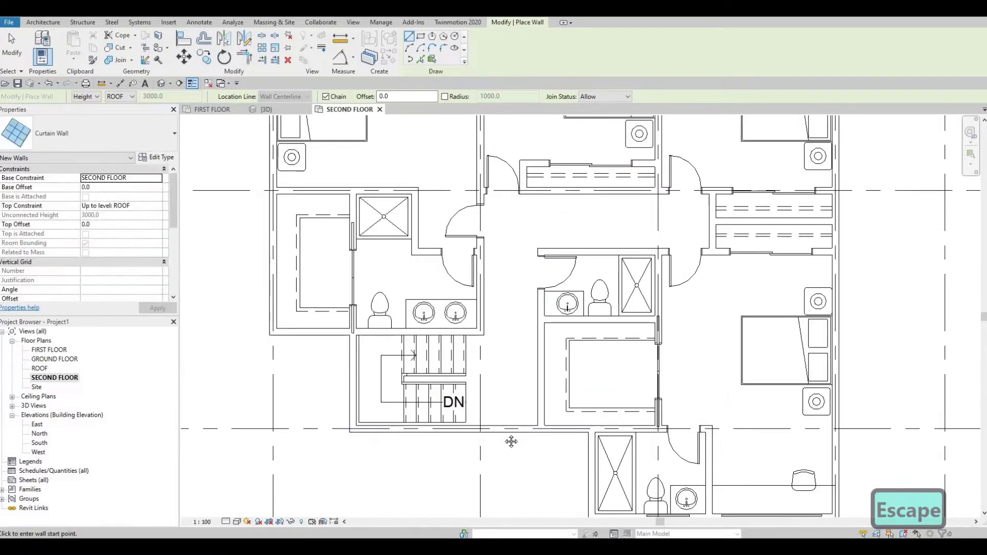
middle_click_drag(511, 441, 532, 489)
middle_click_drag(439, 406, 509, 458)
scroll(418, 397, "down", 1)
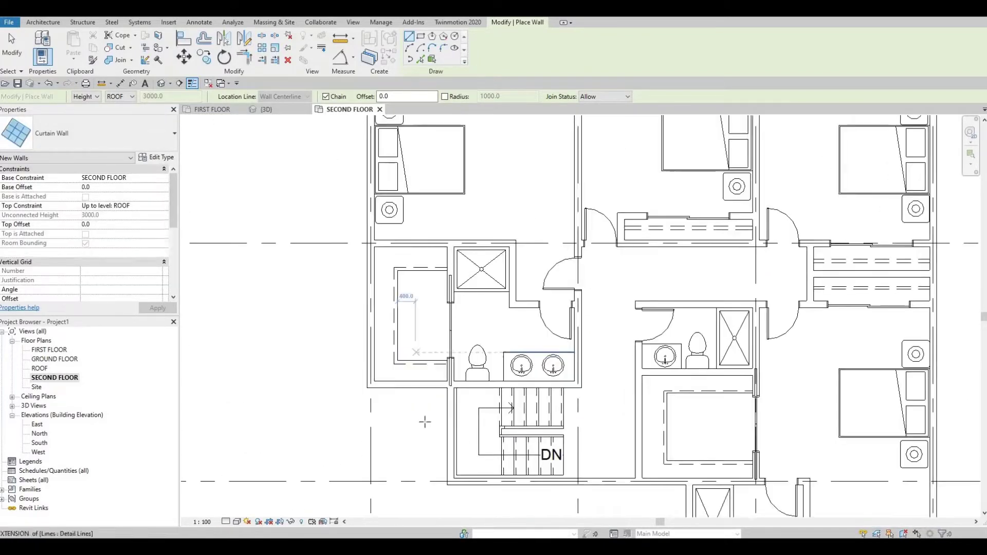
scroll(406, 426, "down", 1)
middle_click_drag(362, 458, 361, 430)
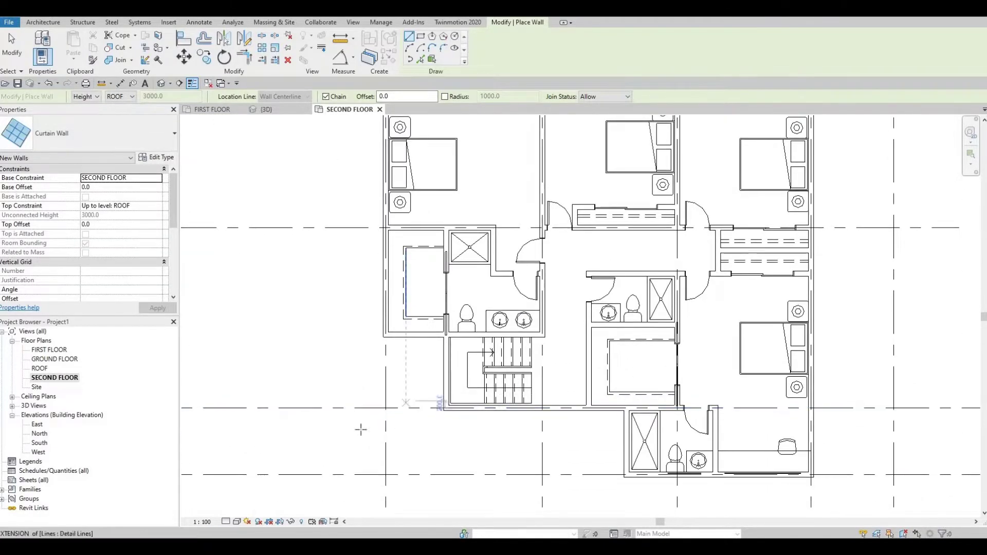
scroll(424, 404, "up", 1)
scroll(576, 412, "up", 3)
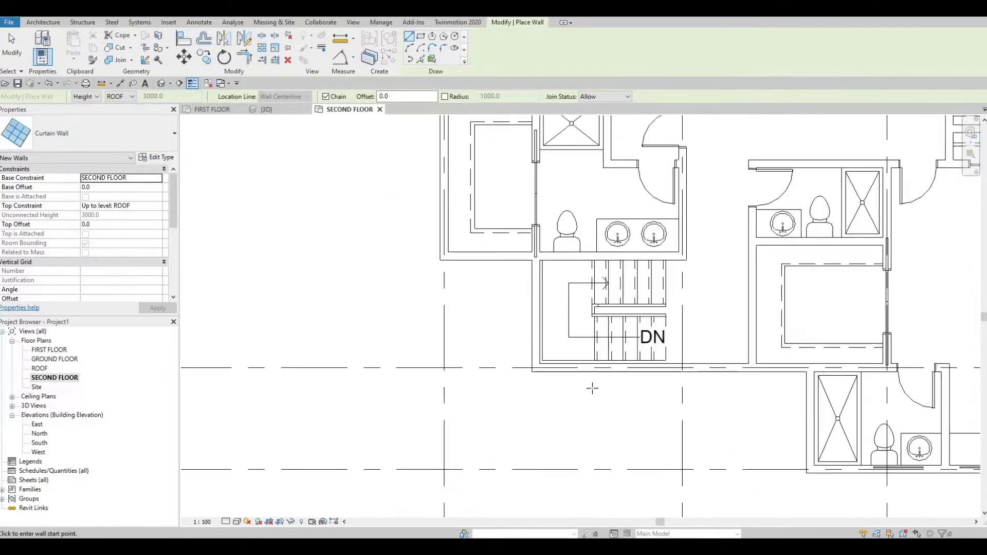
scroll(494, 241, "up", 1)
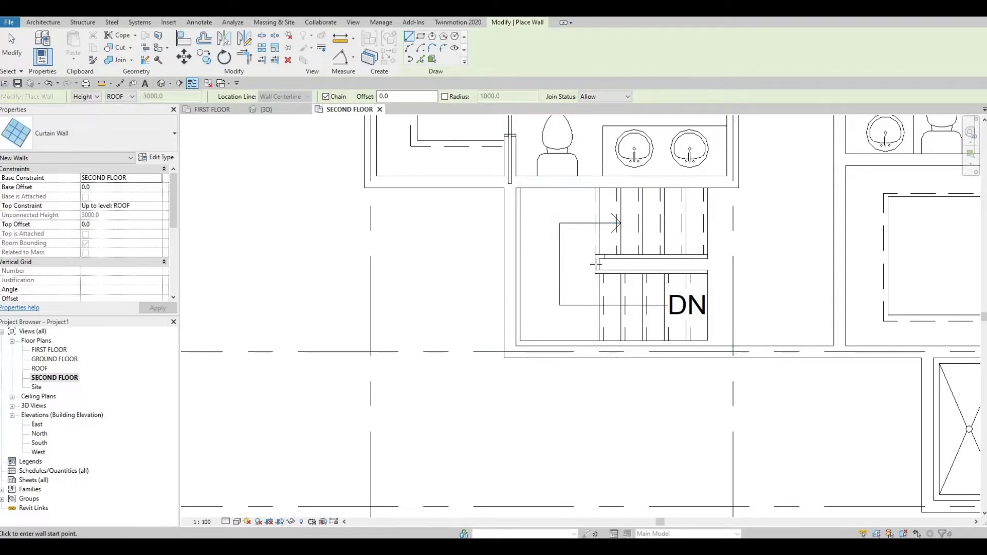
scroll(592, 288, "down", 2)
scroll(545, 364, "down", 3)
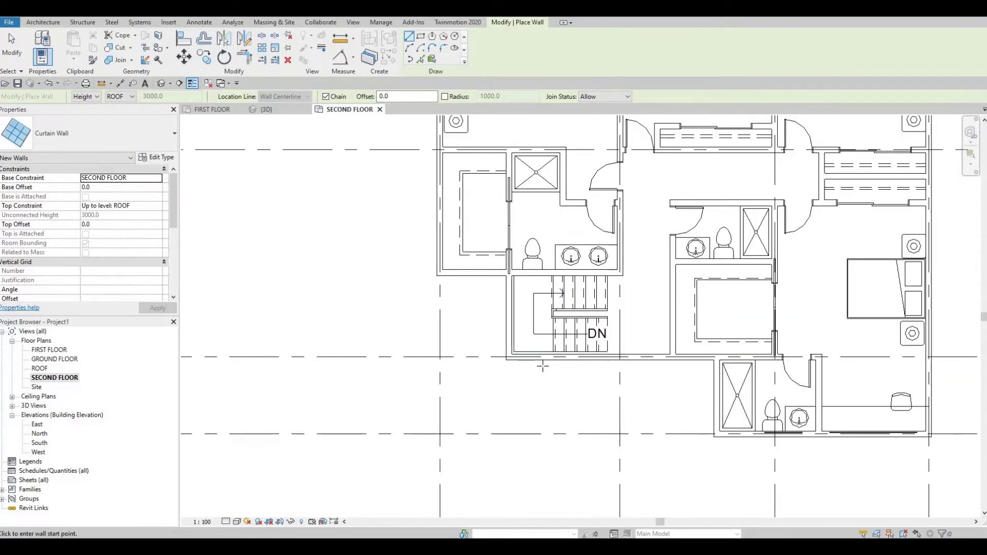
middle_click_drag(537, 420, 536, 383)
scroll(537, 383, "down", 1)
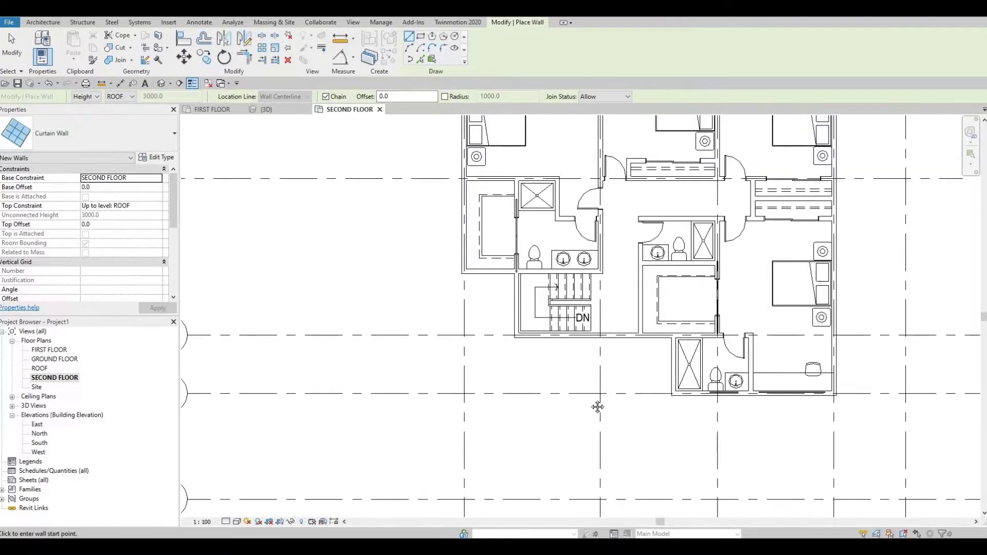
middle_click_drag(597, 406, 561, 426)
middle_click_drag(502, 303, 503, 327)
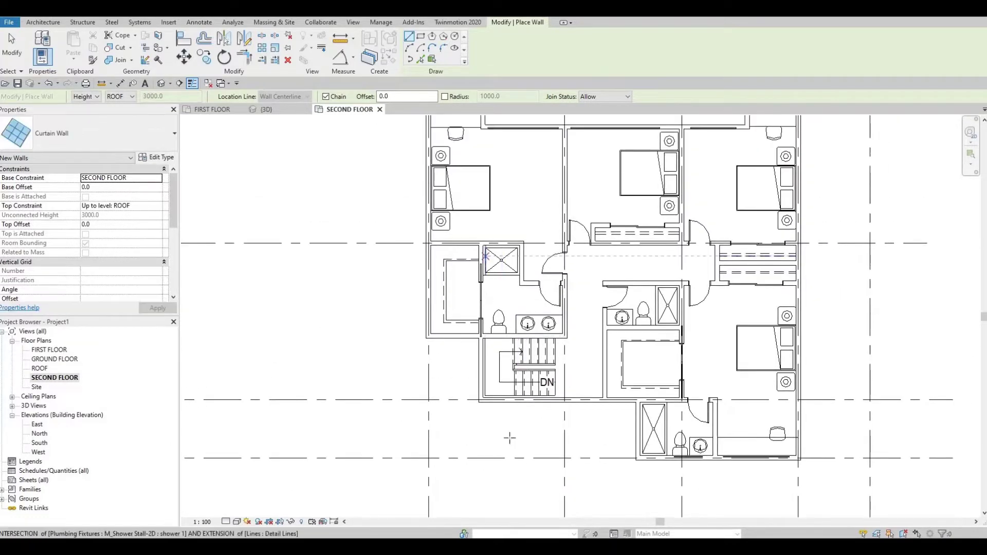
scroll(494, 342, "up", 4)
scroll(588, 337, "up", 1)
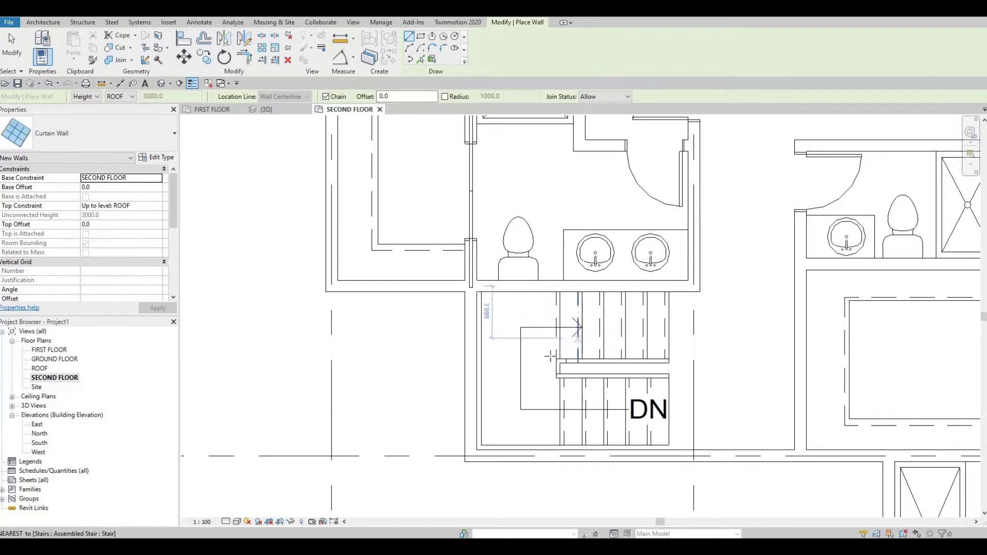
scroll(509, 362, "down", 4)
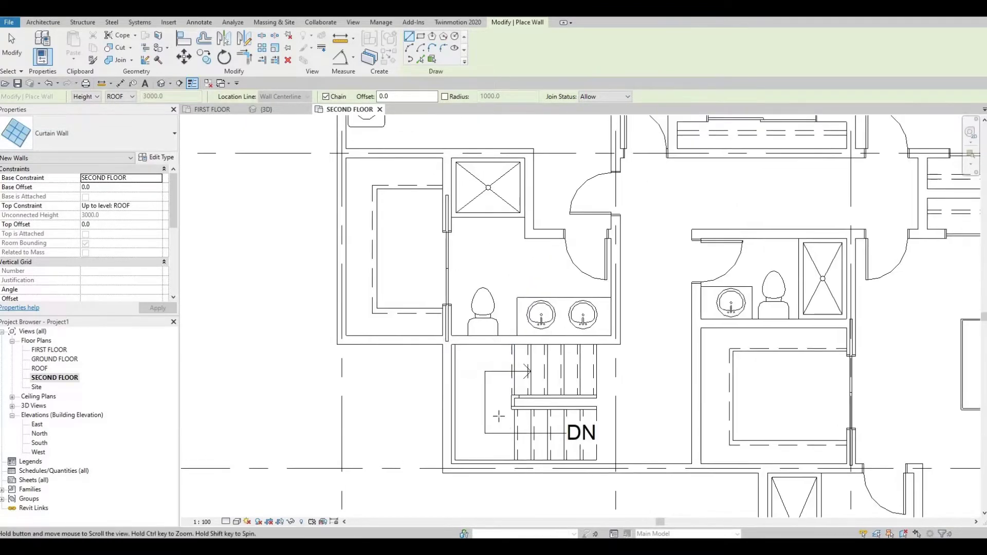
key("Escape")
key("Escape")
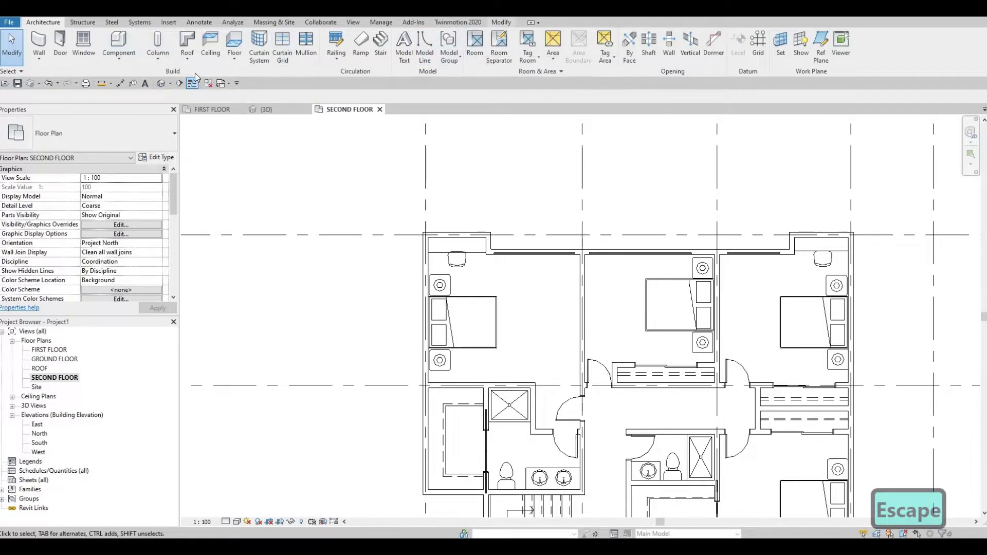
Step: Cut the second floor's upper and lower exterior walls with their embedded curtain walls using Cut Geometry
left_click(122, 85)
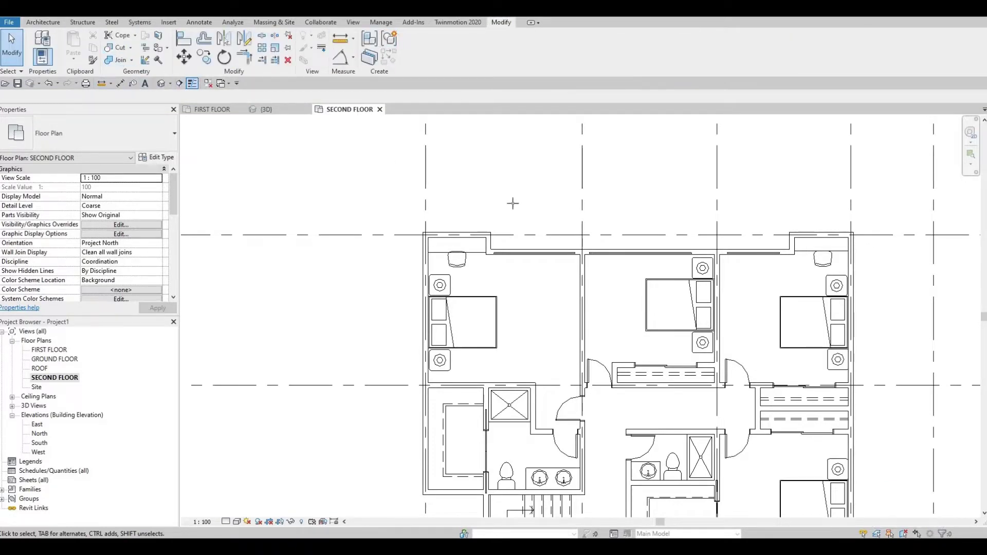
scroll(501, 263, "up", 2)
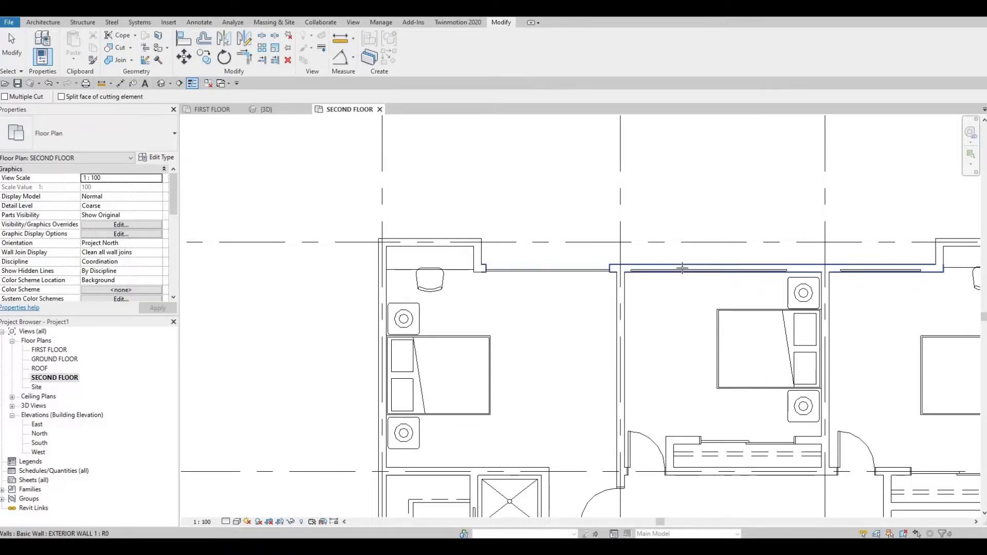
middle_click_drag(853, 269, 511, 106)
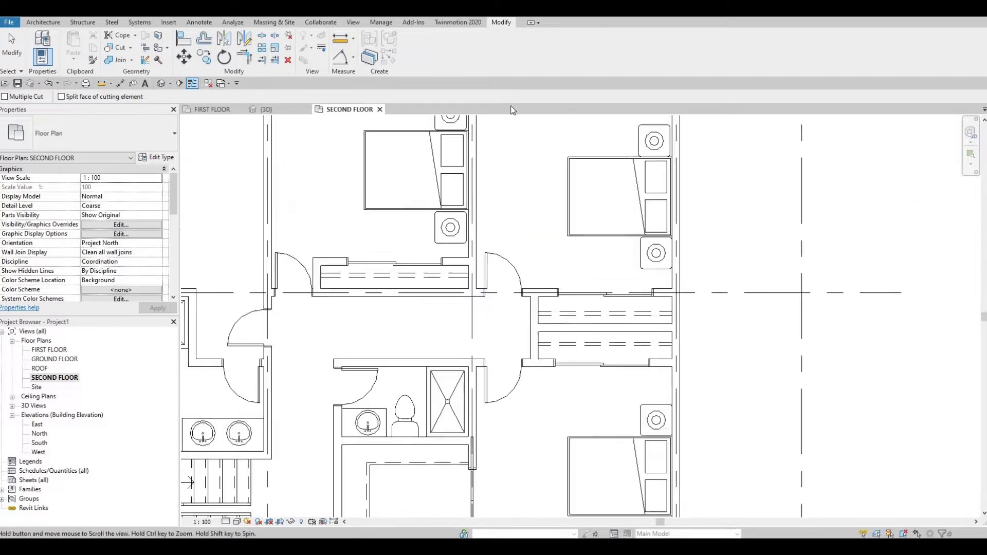
middle_click_drag(534, 329, 535, 135)
middle_click_drag(576, 479, 560, 342)
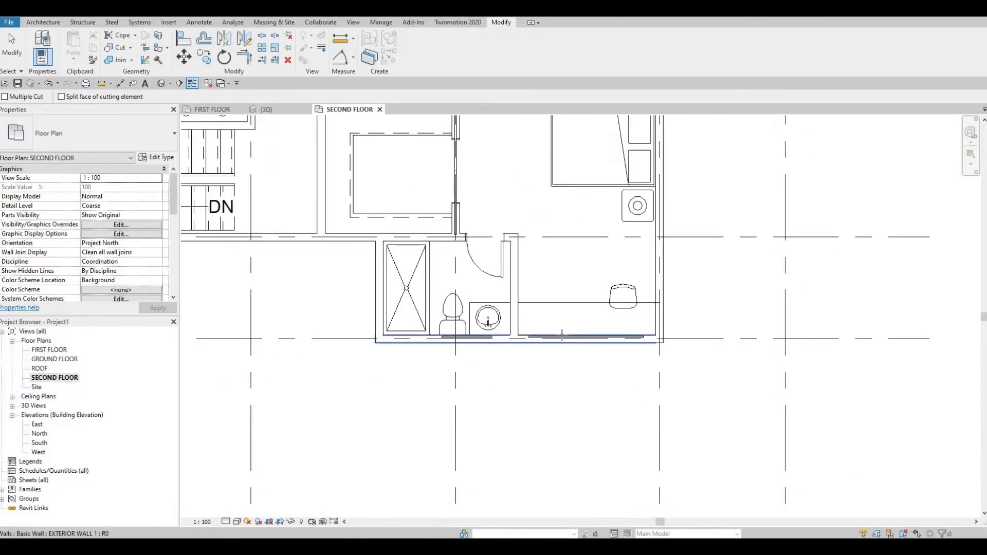
left_click(561, 339)
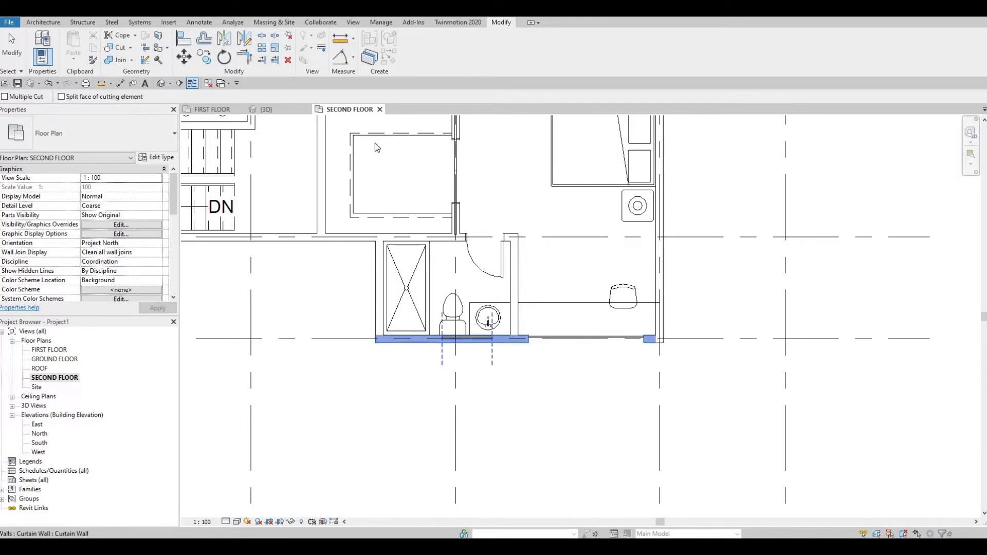
key("Escape")
key("Escape")
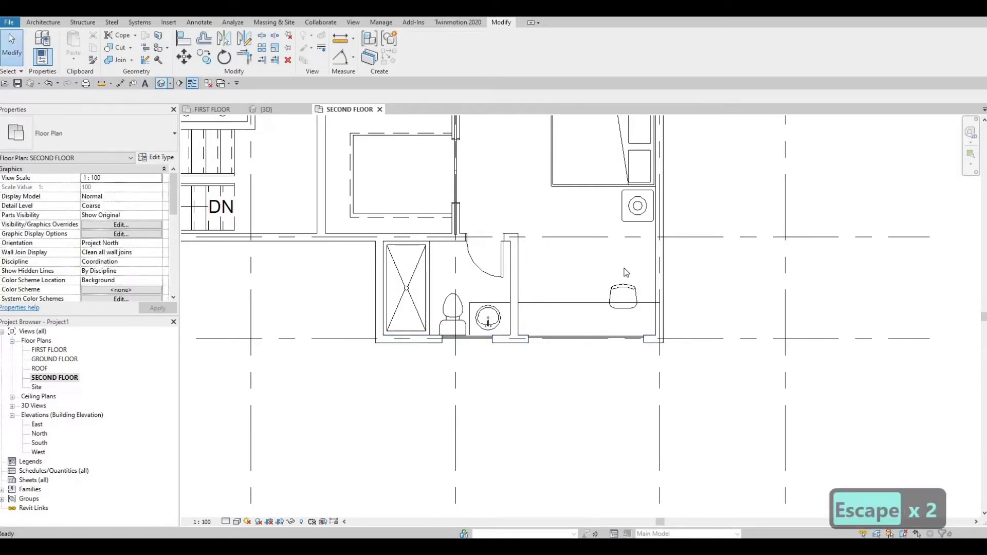
Step: In the 3D view, lower the top of the desk bedroom's curtain wall to a top offset of about -289 mm
left_click(267, 109)
middle_click_drag(602, 241, 694, 169, "shift")
scroll(699, 168, "up", 2)
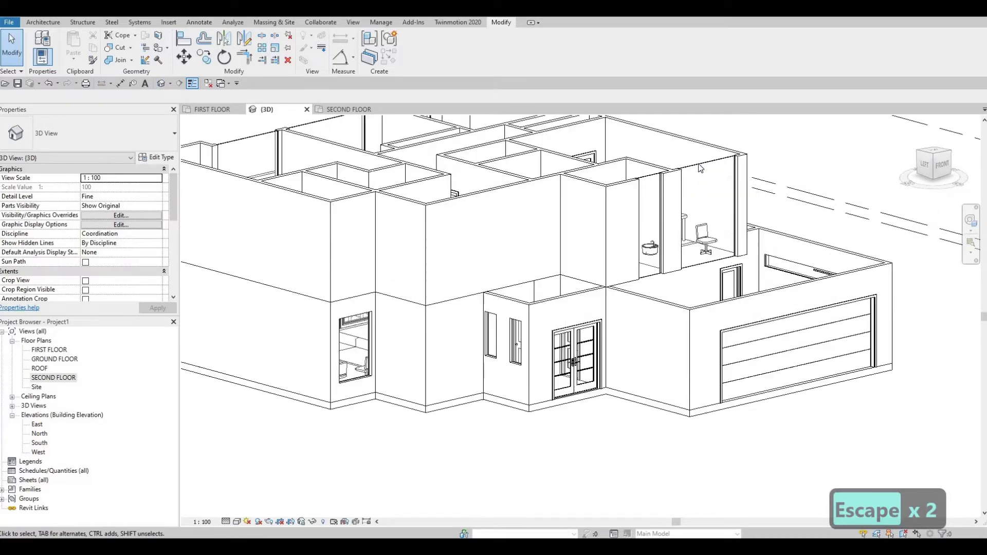
left_click(710, 164)
scroll(713, 170, "up", 2)
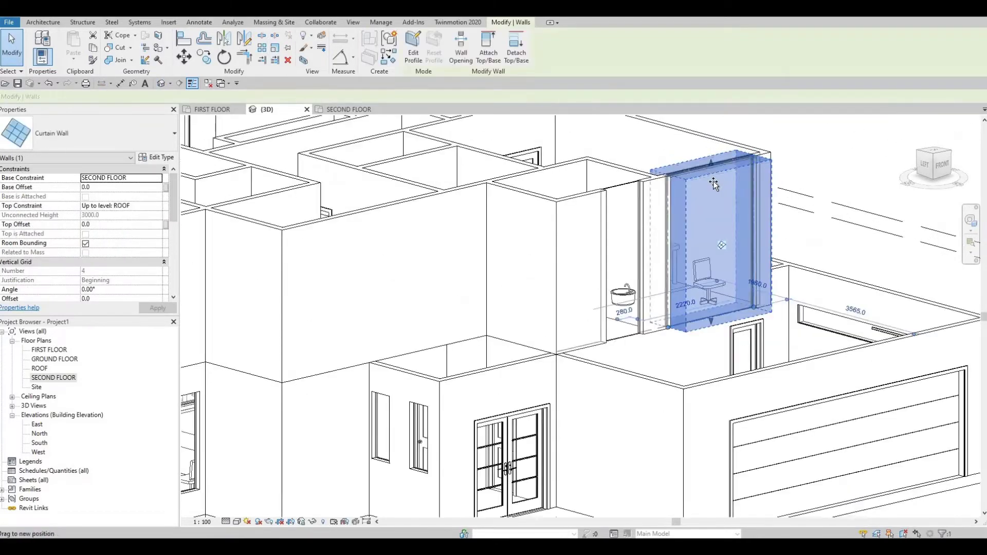
left_click_drag(713, 184, 701, 200)
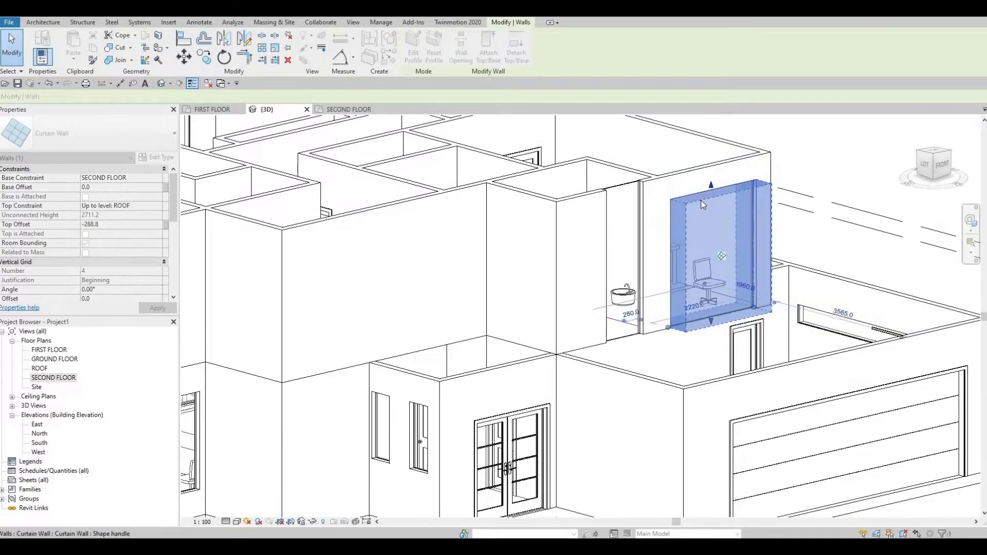
key("Escape")
key("Escape")
Step: Align the tops of the bathroom curtain wall and the three rear bedroom curtain walls with the lowered desk bedroom curtain wall
key("a")
key("l")
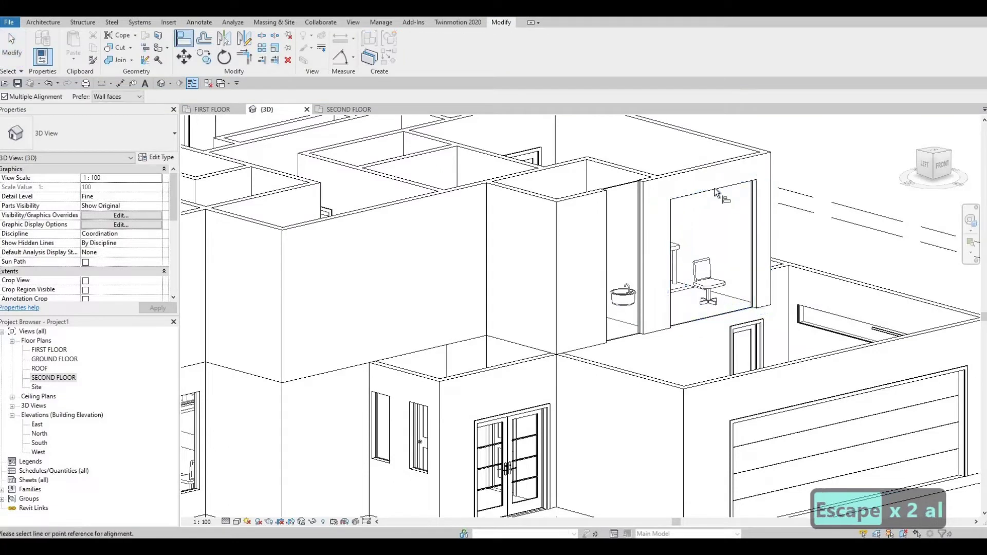
left_click(238, 137)
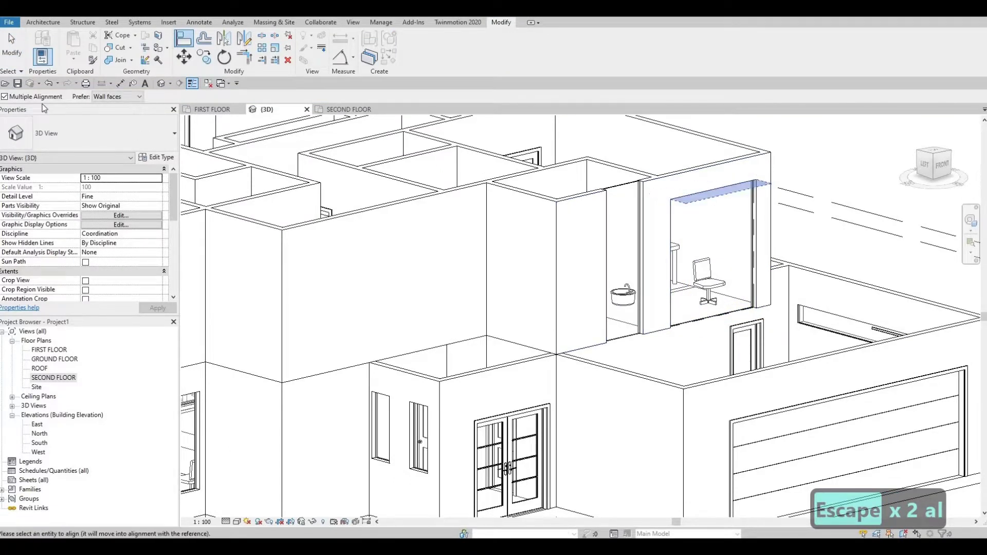
left_click(619, 186)
middle_click_drag(515, 234, 611, 337, "shift")
middle_click_drag(701, 298, 712, 289, "shift")
left_click(684, 269)
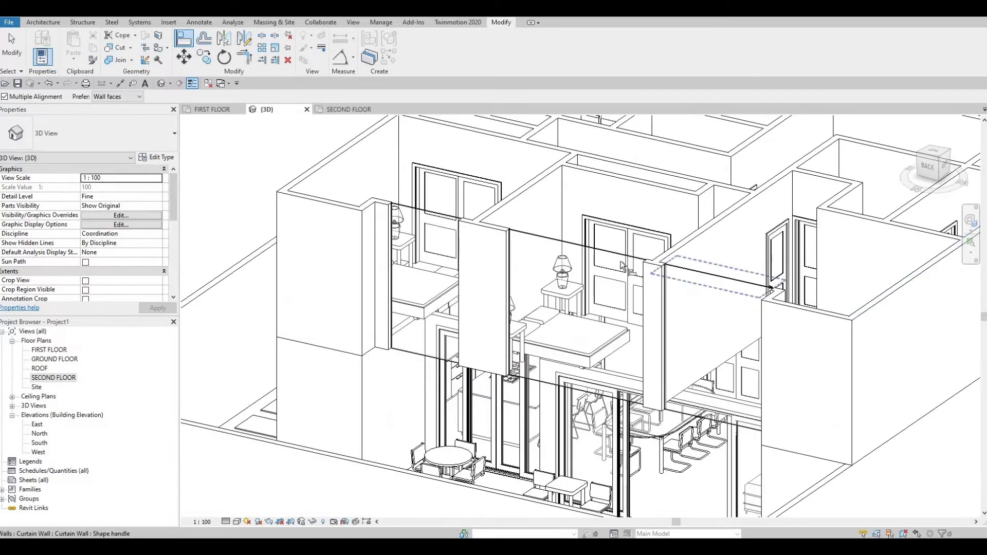
left_click(613, 254)
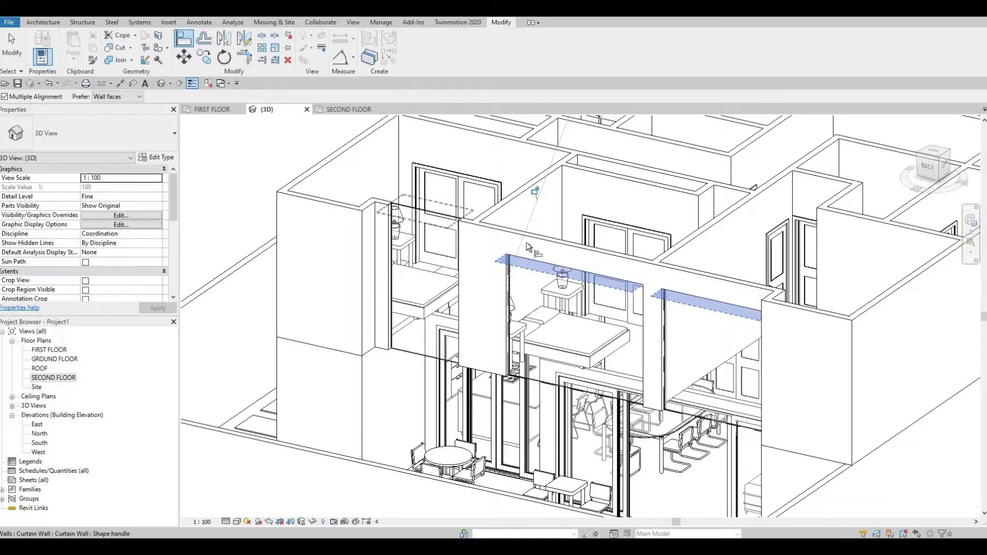
left_click(416, 217)
mouse_move(468, 295)
middle_mouse_down("shift")
mouse_move(452, 314)
mouse_move(467, 240)
mouse_move(466, 294)
mouse_move(475, 293)
middle_mouse_up("shift")
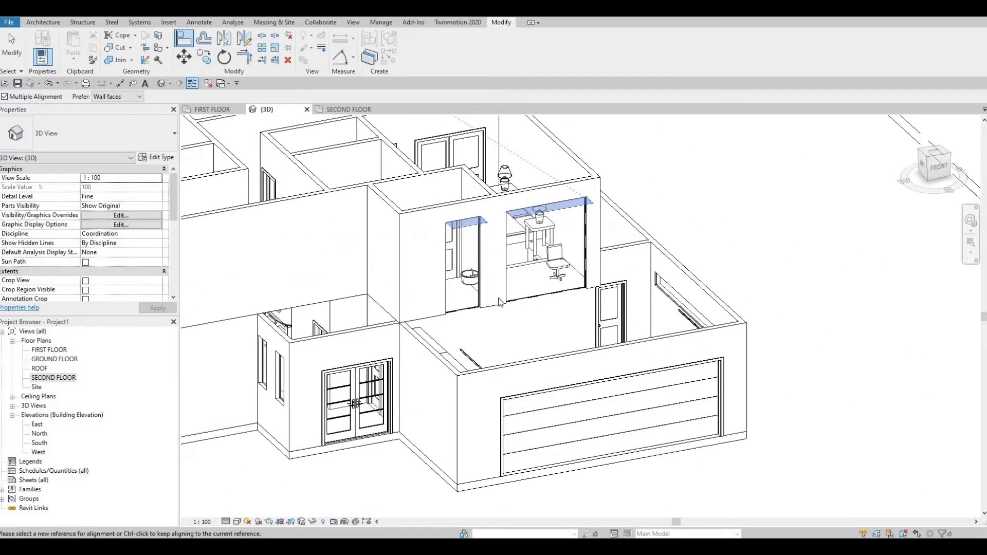
Step: Raise the bottom of the front bathroom's curtain wall to a base offset of about 1750.6 mm
key("Escape")
key("Escape")
left_click(464, 312)
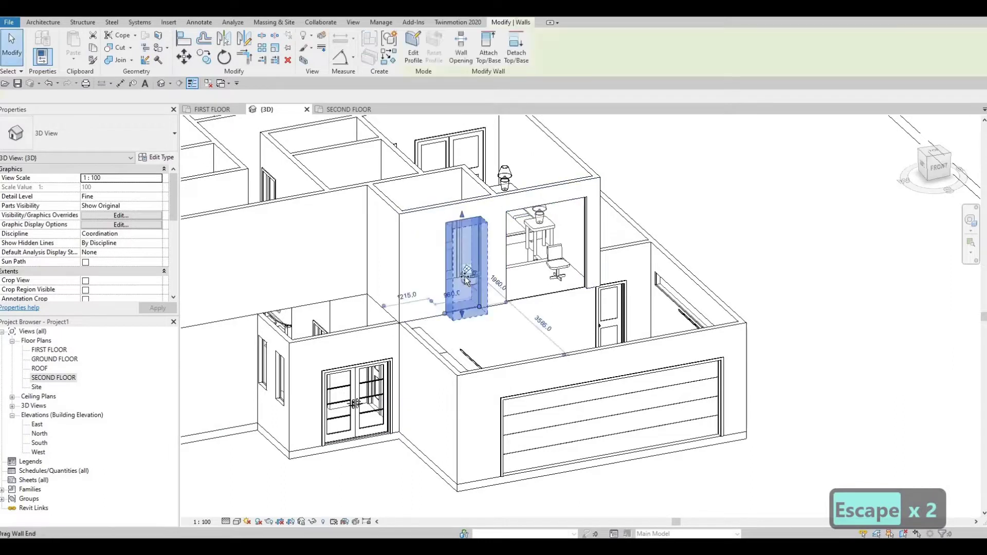
left_click_drag(462, 313, 462, 238)
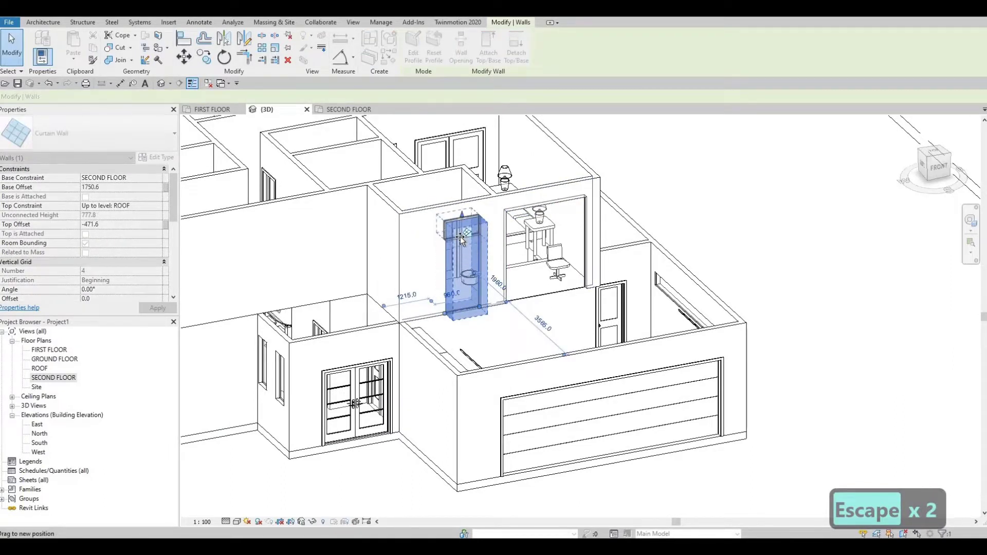
key("Escape")
key("Escape")
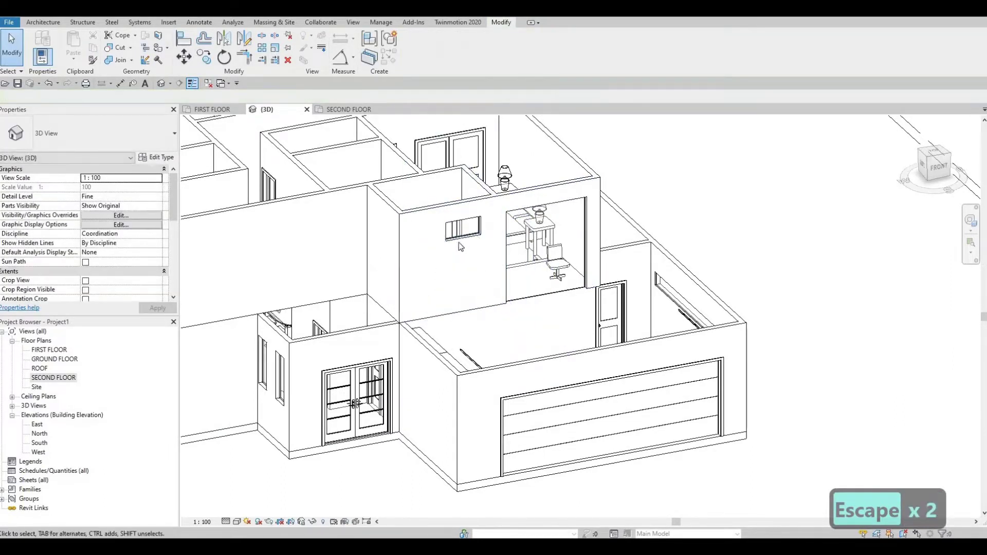
Step: Raise the bottom of the front desk bedroom's curtain wall to a base offset of about 630.5 mm
scroll(549, 296, "up", 1)
left_click(545, 304)
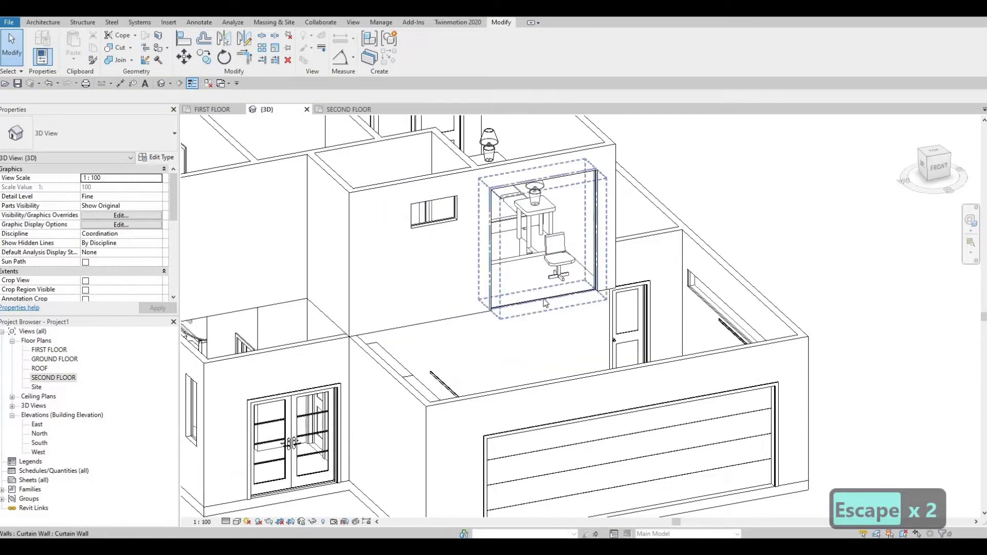
left_click_drag(546, 305, 555, 286)
key("Escape")
key("Escape")
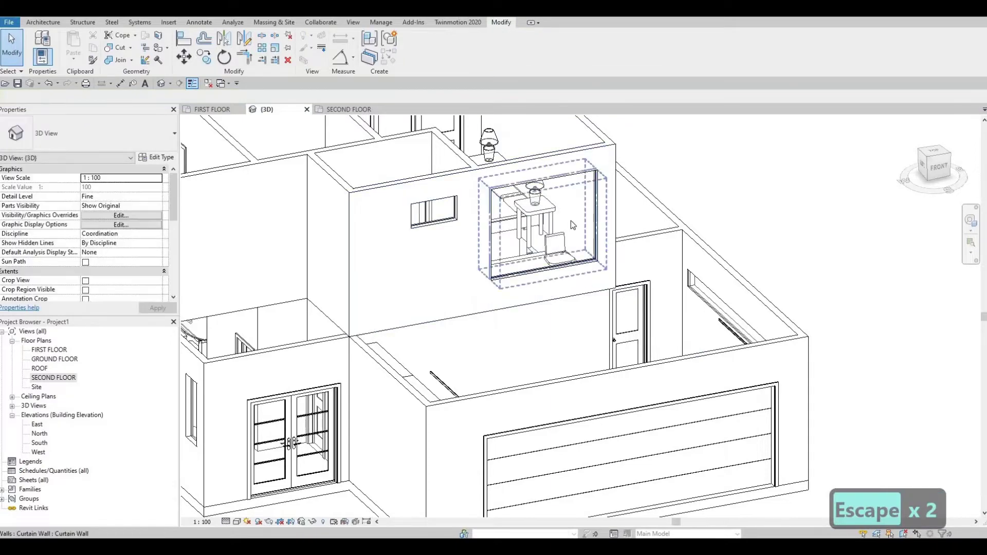
middle_click_drag(554, 243, 571, 223, "shift")
left_click(583, 231)
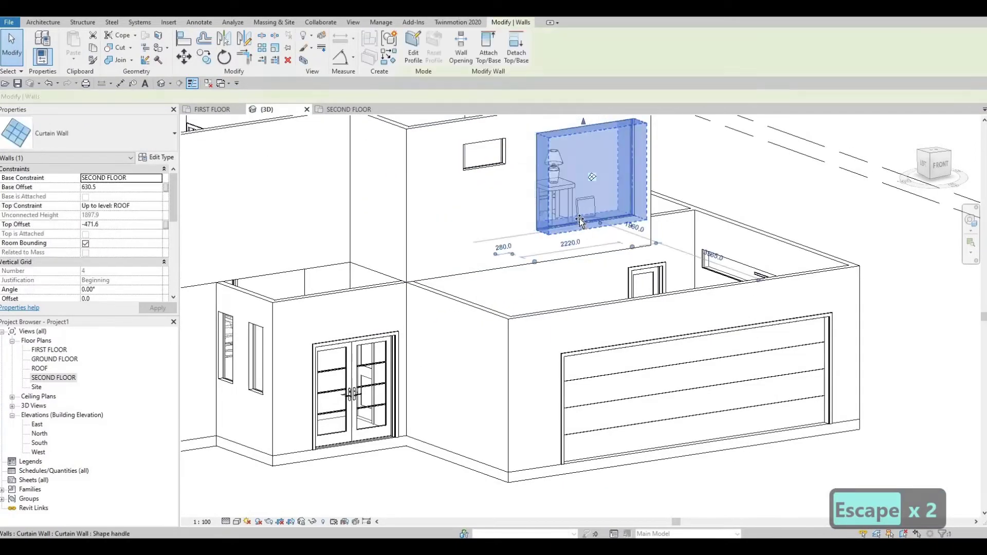
key("Escape")
Step: Align the bottoms of the three rear bedroom curtain walls with the raised bottom of the front desk bedroom's curtain wall
scroll(603, 278, "down", 3)
middle_click_drag(603, 277, 440, 253, "shift")
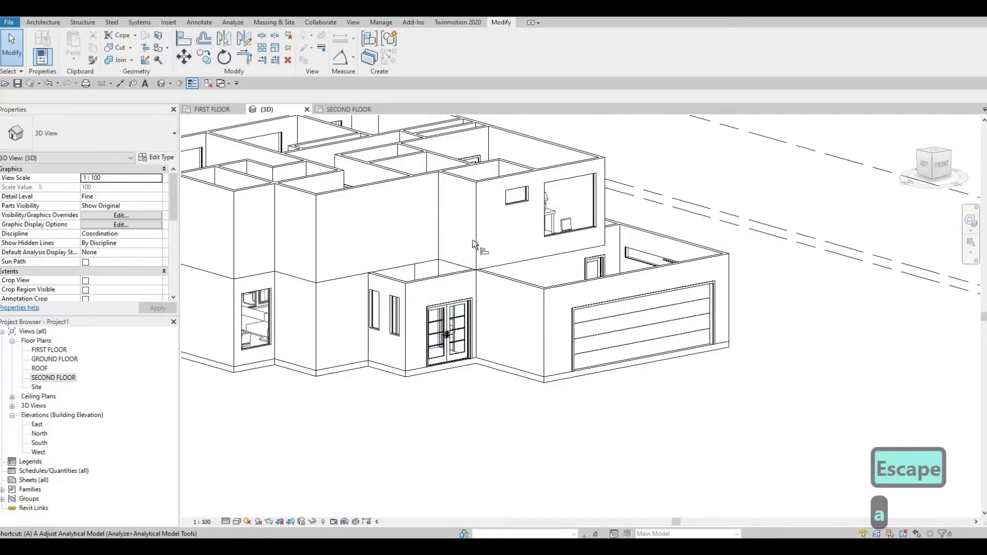
key("a")
key("l")
middle_click_drag(728, 297, 732, 253, "shift")
left_click(728, 251)
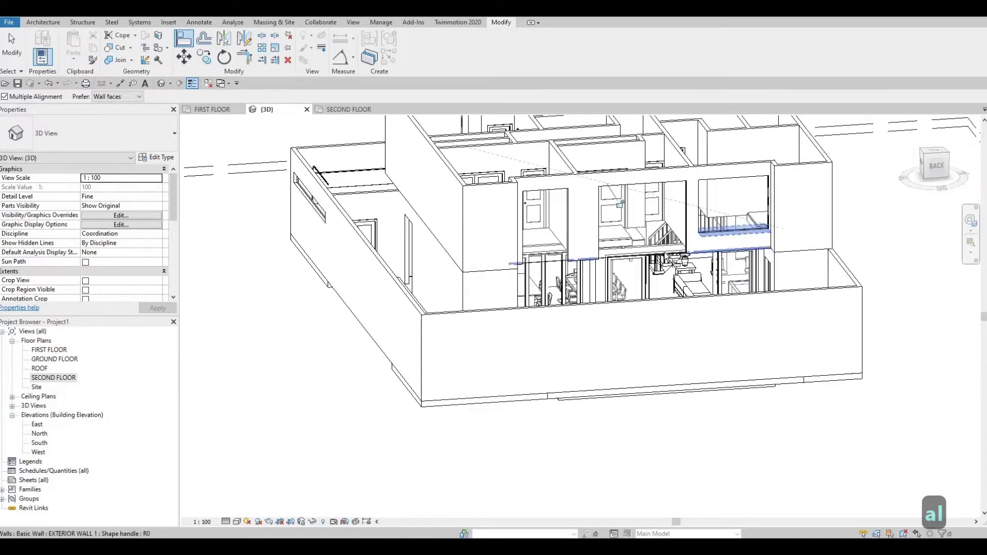
left_click(651, 257)
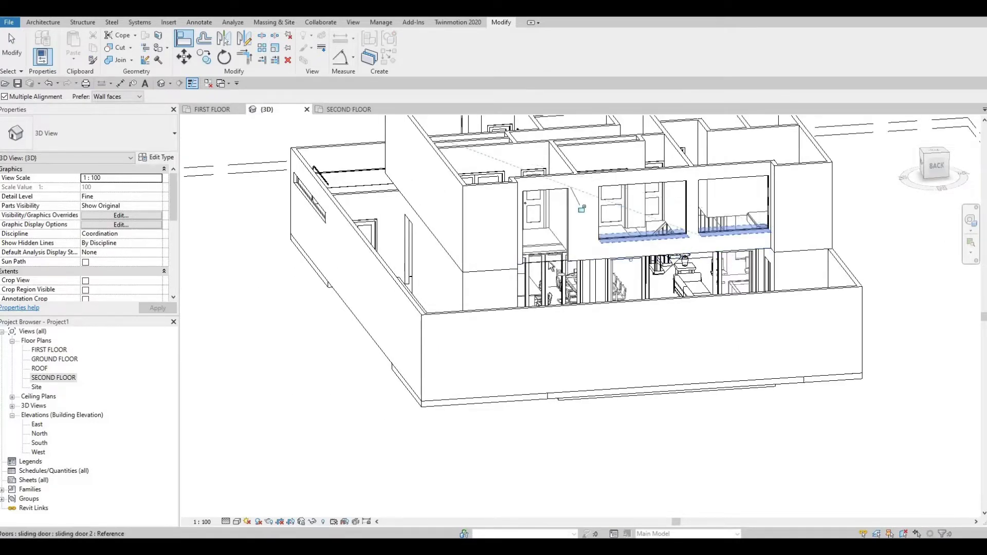
left_click(549, 263)
middle_click_drag(538, 337, 652, 253, "shift")
key("Escape")
middle_click_drag(572, 238, 555, 259, "shift")
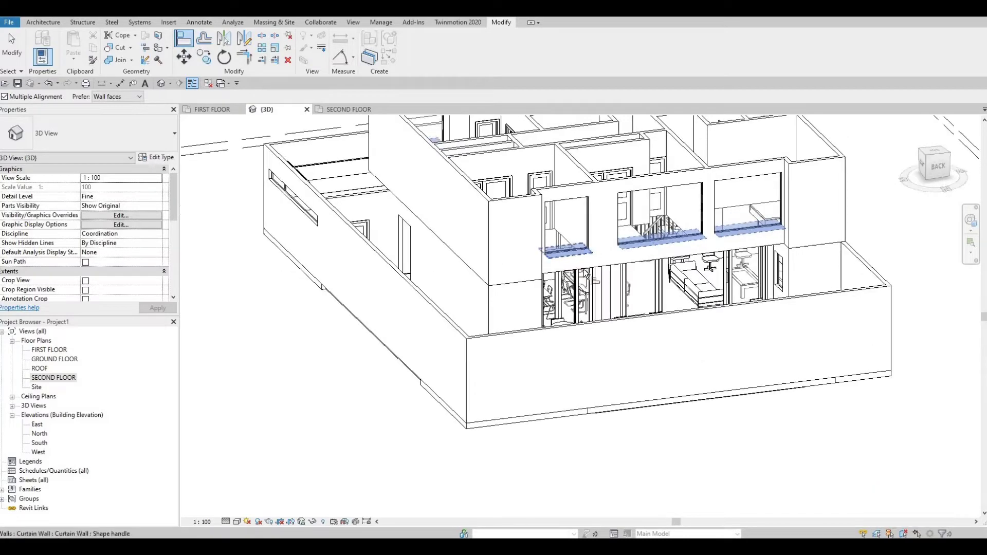
middle_click_drag(369, 366, 23, 396, "shift")
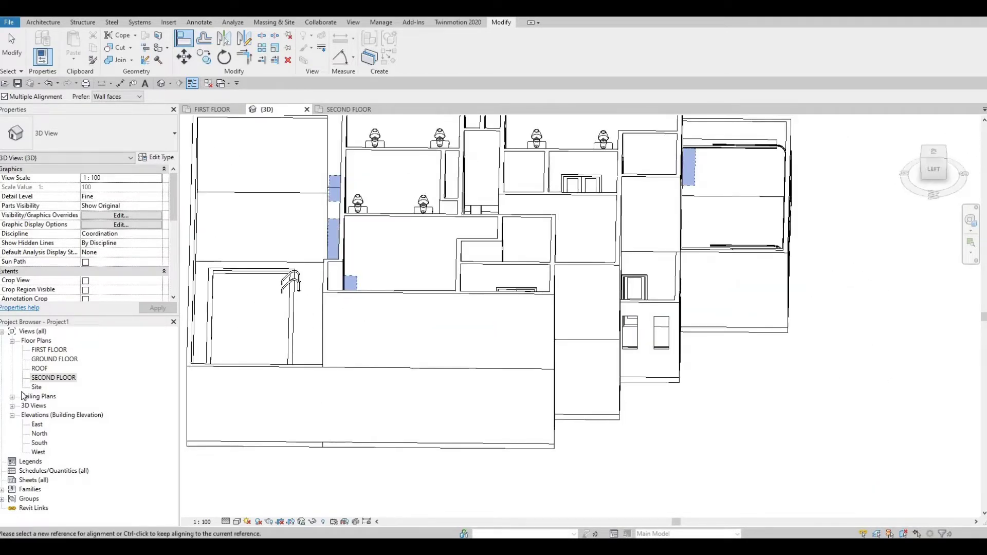
key("Escape")
key("Escape")
Step: Examine the front facade's second-floor windows and blank walls in 3D, comparing them with the second floor plan
middle_click_drag(557, 360, 537, 272, "shift")
scroll(537, 272, "up", 2)
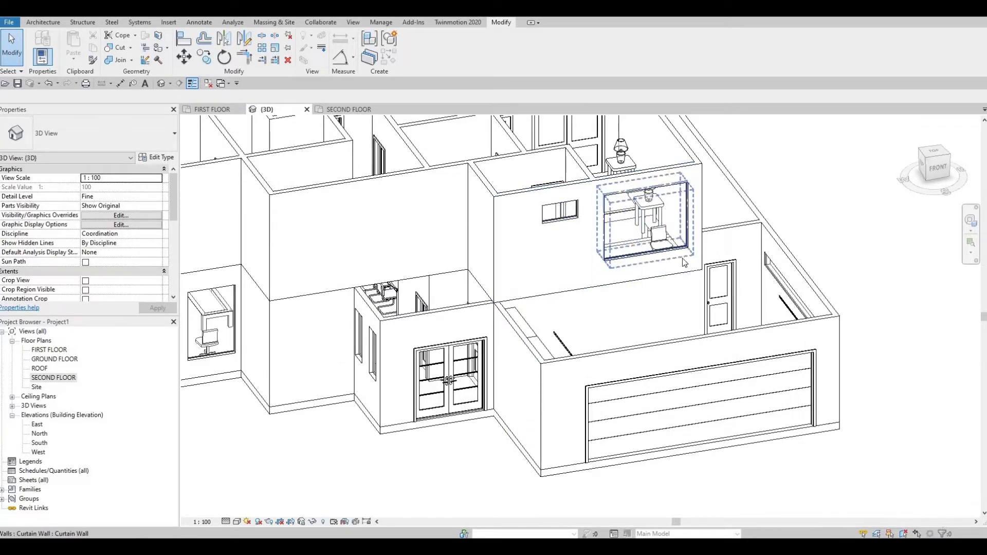
scroll(620, 198, "down", 2)
scroll(658, 251, "up", 3)
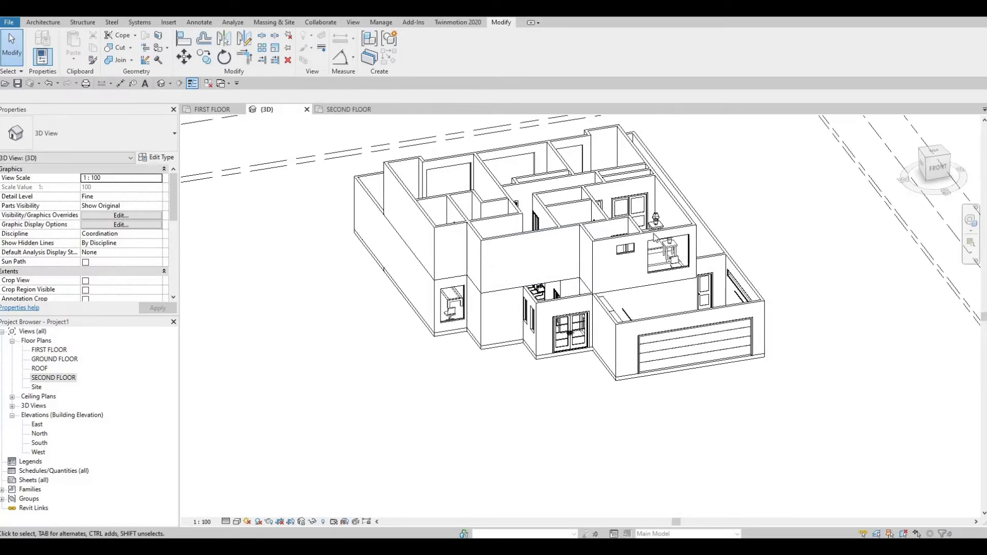
scroll(657, 232, "up", 1)
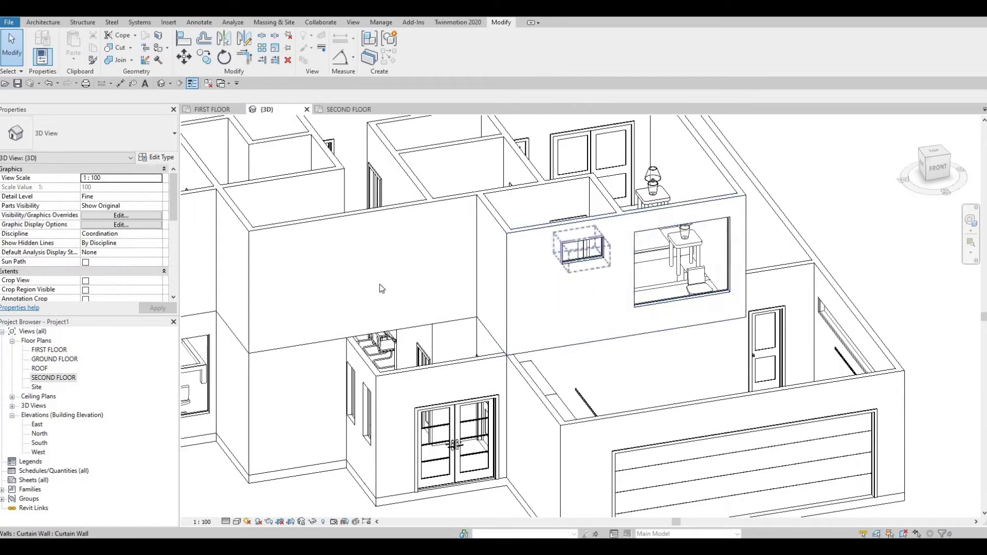
middle_click_drag(400, 261, 470, 232)
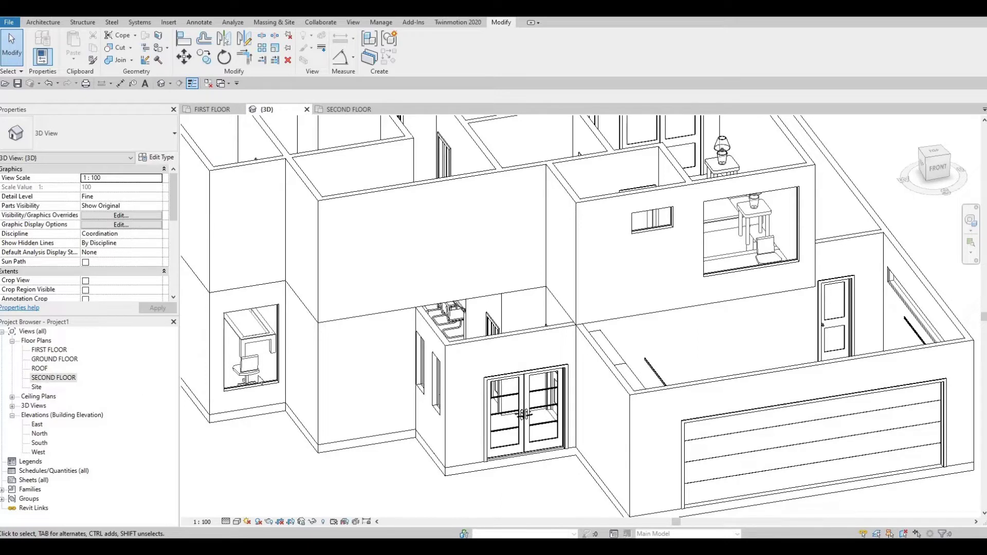
middle_click_drag(329, 412, 392, 368)
scroll(393, 369, "down", 1)
middle_click_drag(339, 225, 379, 317)
scroll(379, 317, "down", 1)
middle_click_drag(348, 287, 377, 377)
scroll(367, 318, "down", 1)
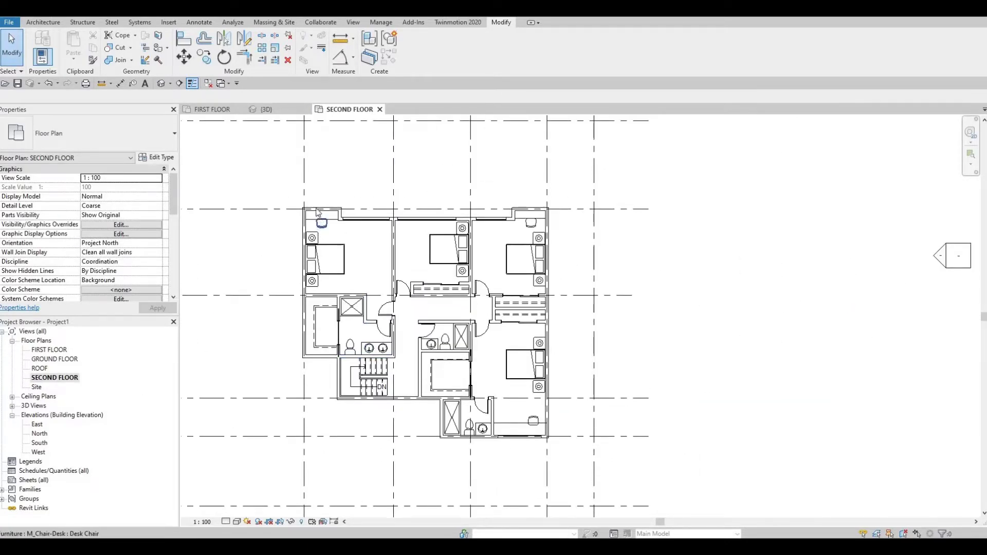
scroll(317, 214, "up", 4)
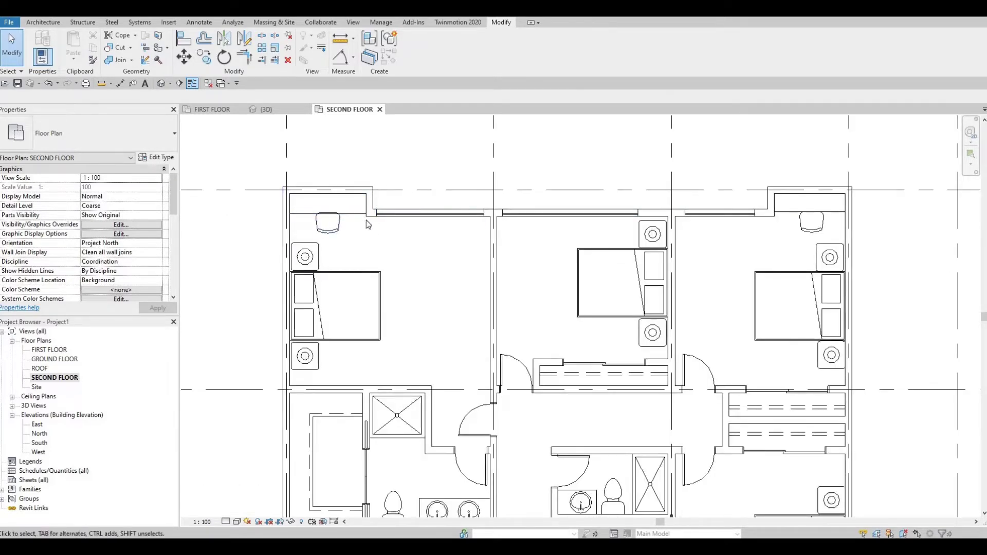
scroll(366, 219, "up", 1)
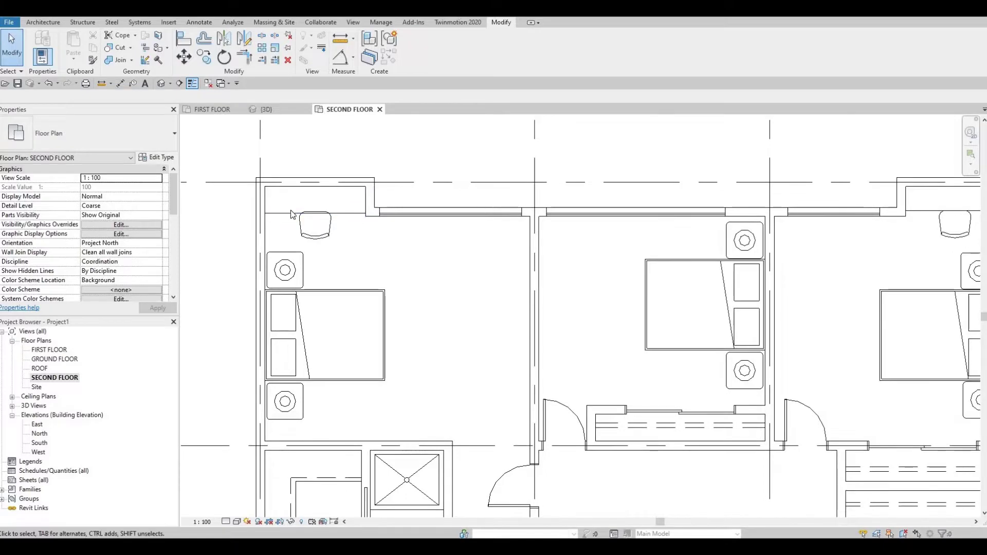
scroll(319, 167, "down", 1)
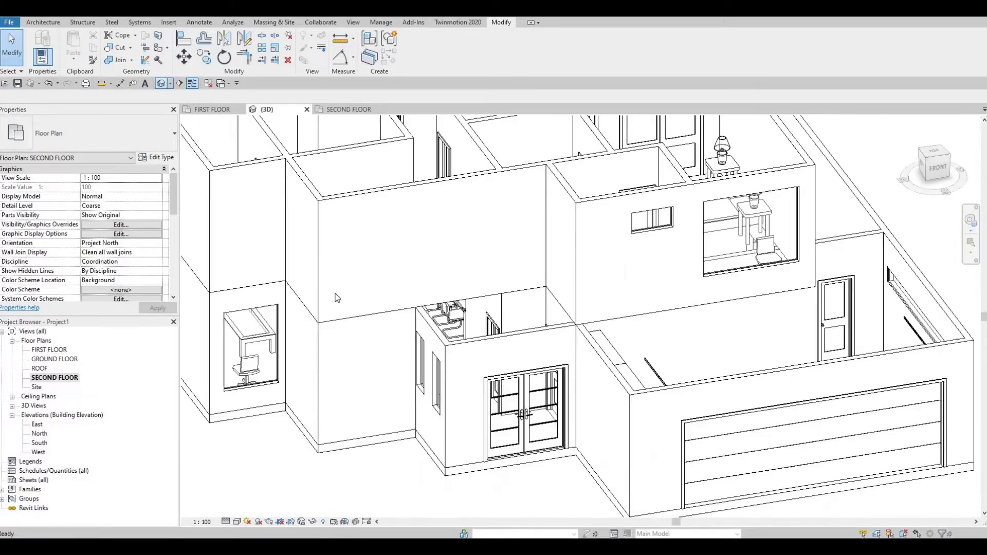
left_click(161, 83)
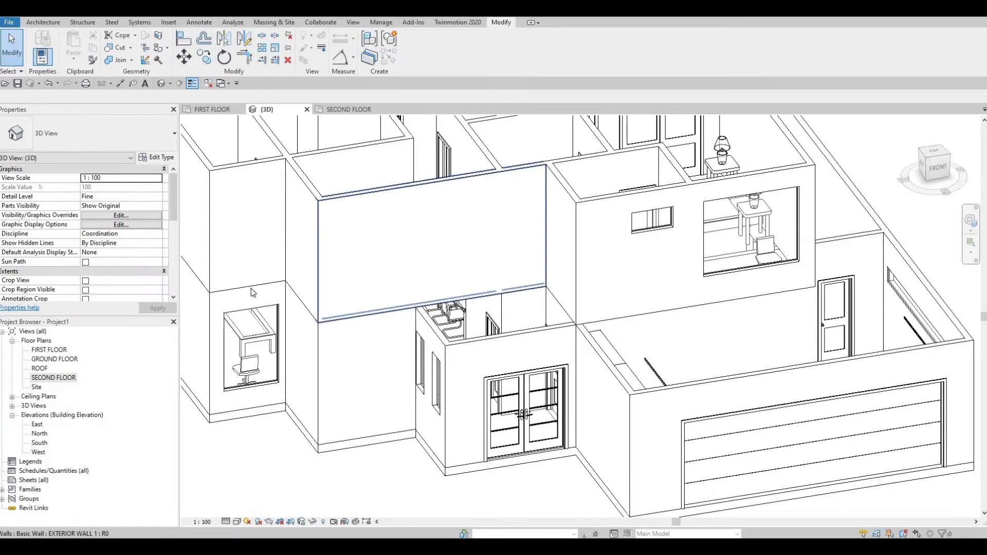
Step: In the second floor plan, examine the exterior wall corner around the desk alcove of the northwest bedroom
left_click(335, 110)
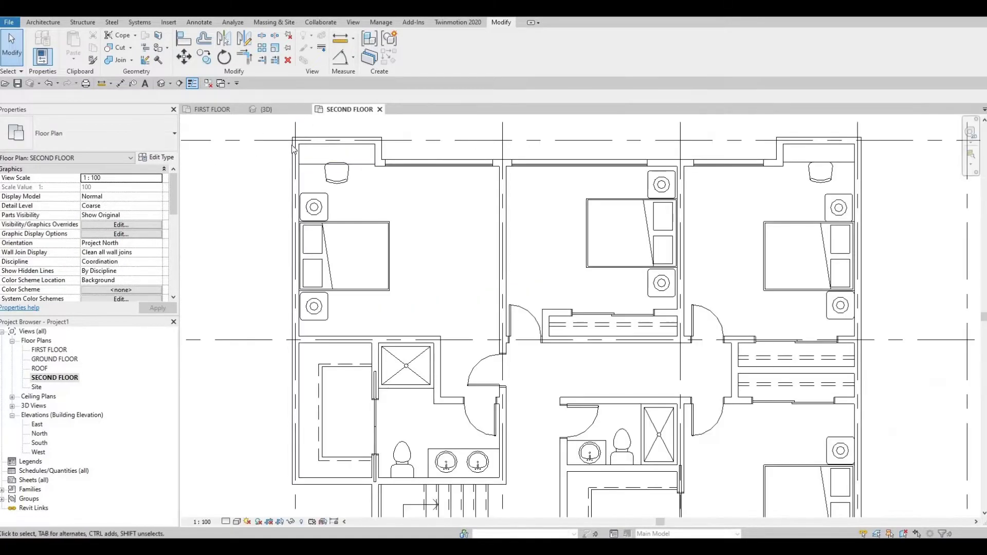
scroll(299, 193, "up", 5)
scroll(298, 192, "up", 4)
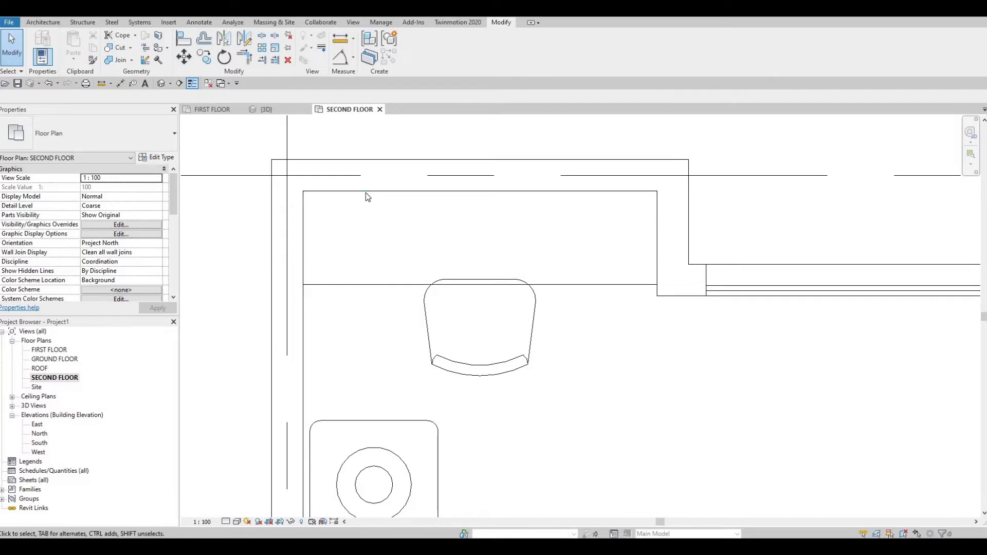
scroll(358, 193, "down", 2)
scroll(337, 186, "up", 5)
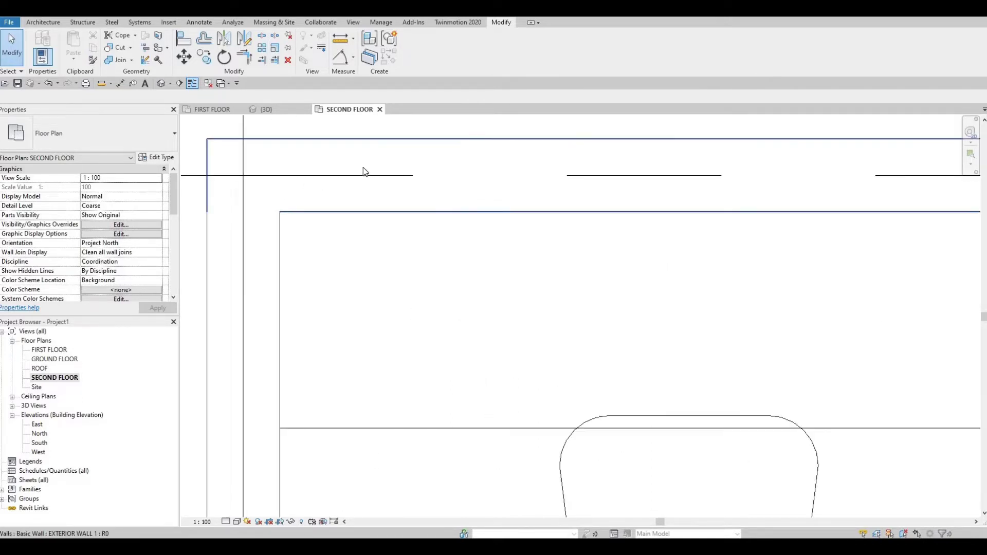
scroll(360, 177, "down", 4)
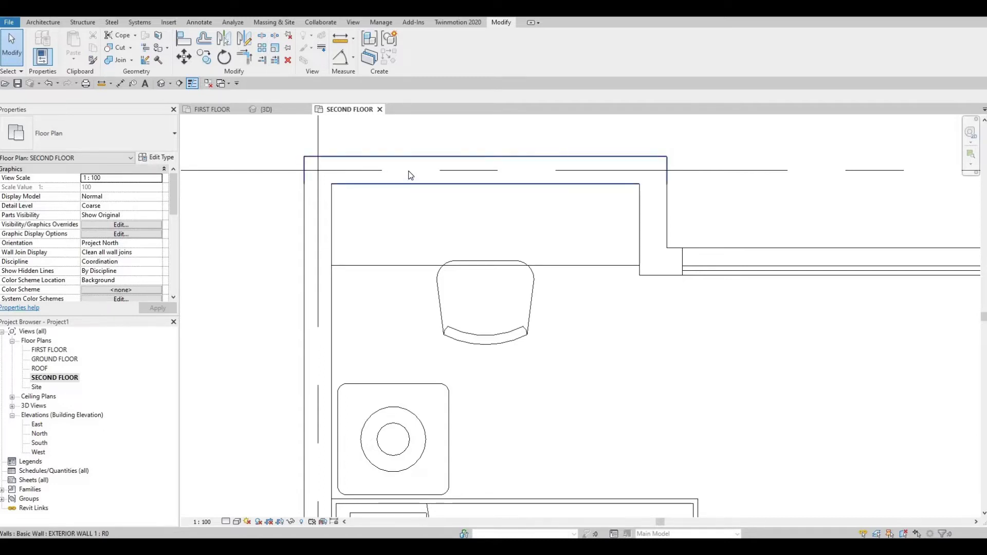
scroll(366, 204, "down", 3)
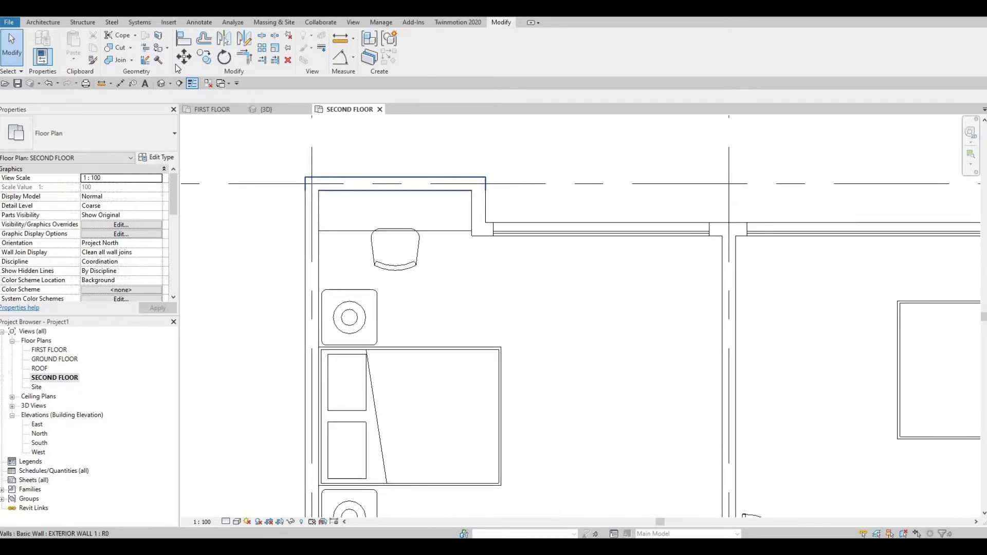
Step: Start a floor on the second floor and duplicate the FLOOR 9 type as FLOOR 10
left_click(45, 22)
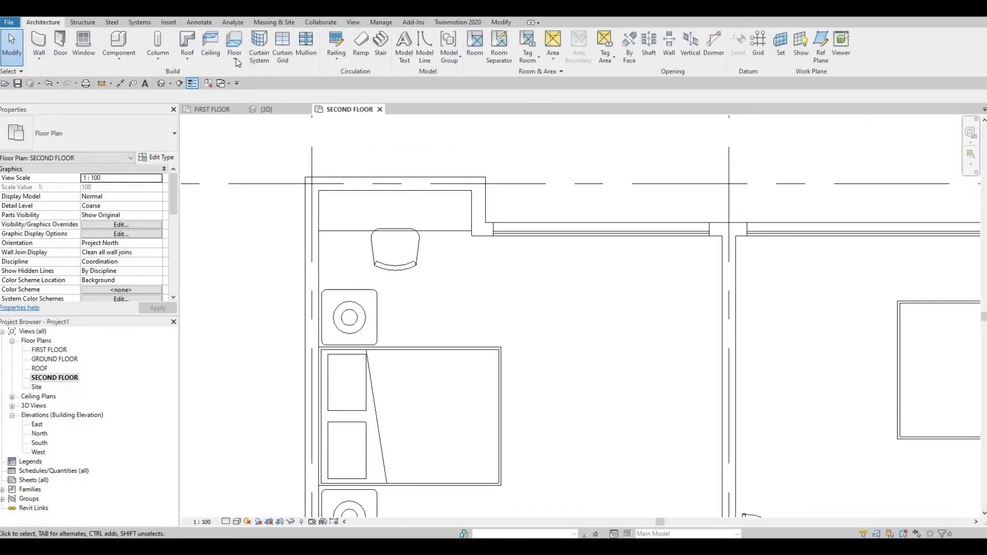
left_click(157, 157)
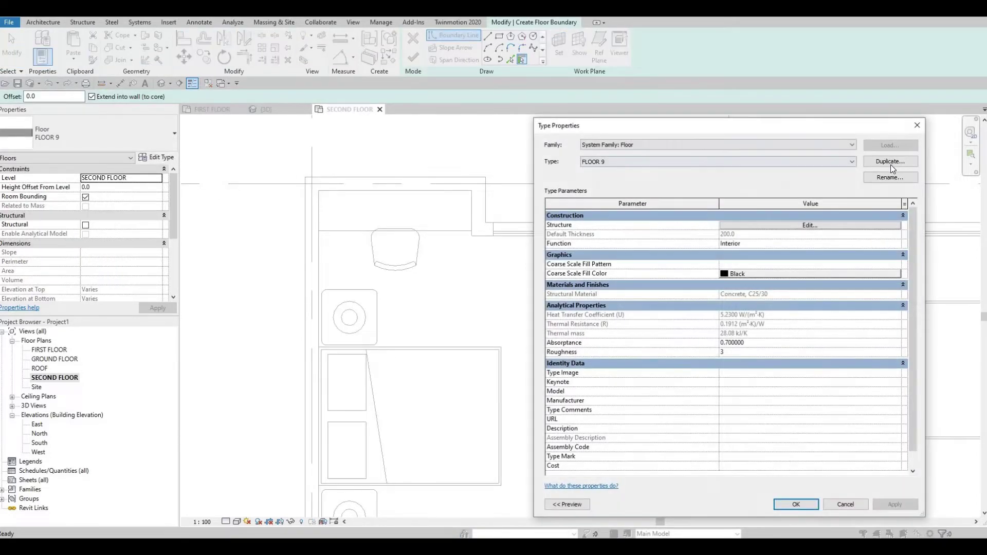
left_click(890, 161)
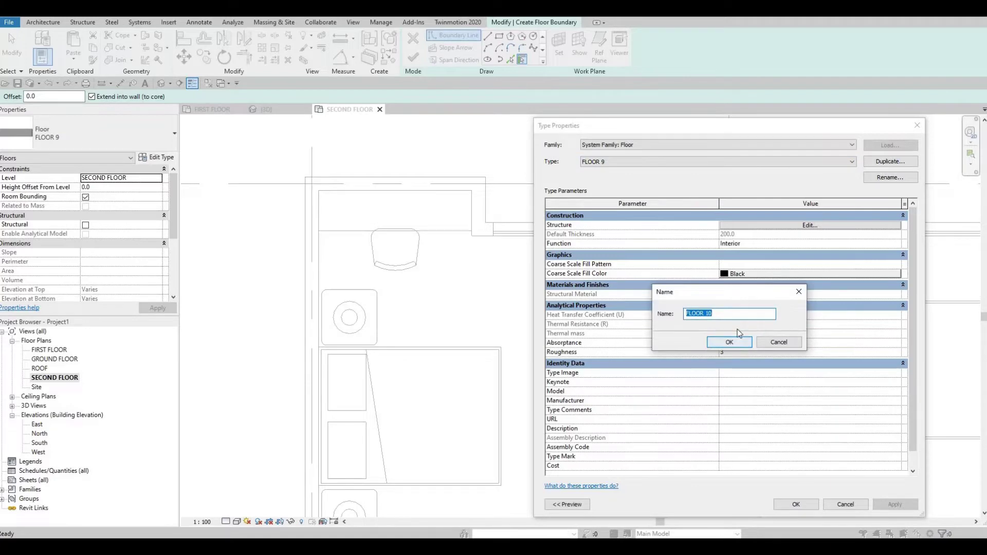
key("Return")
Step: Set the material of FLOOR 10's structure layer to Mahogany from the Wood category of the AEC Materials library
left_click(749, 227)
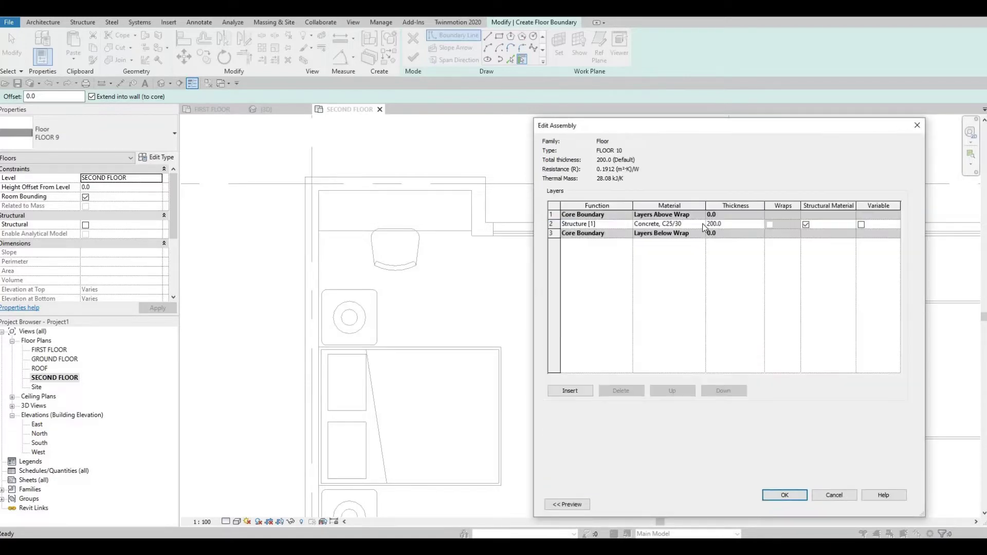
left_click(703, 224)
left_click(703, 224)
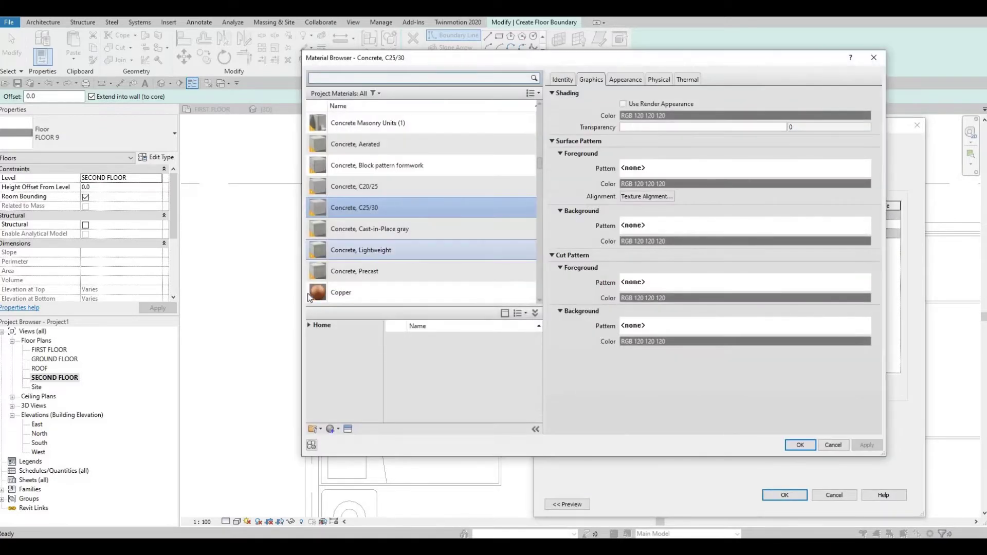
scroll(310, 320, "down", 3)
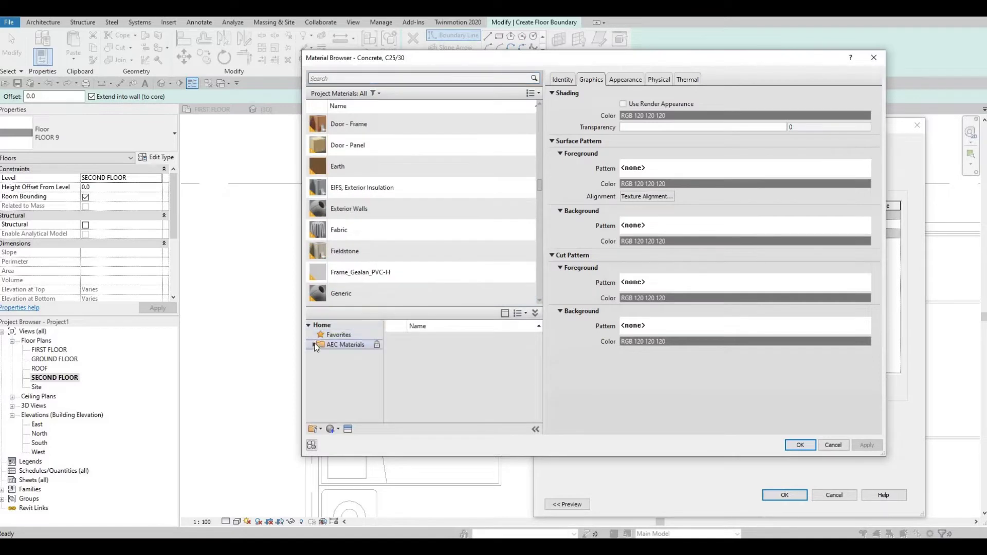
scroll(319, 407, "down", 3)
left_click(339, 414)
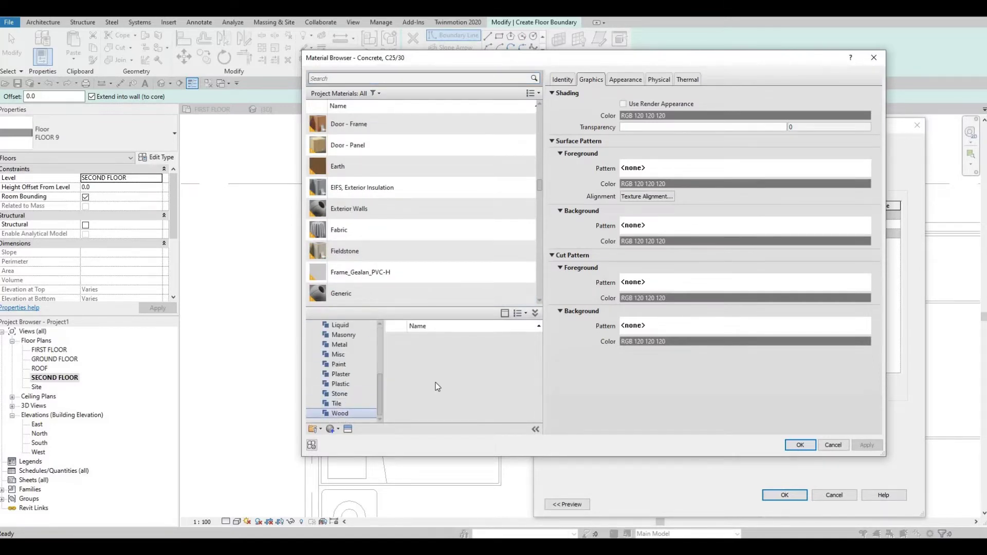
scroll(436, 386, "down", 5)
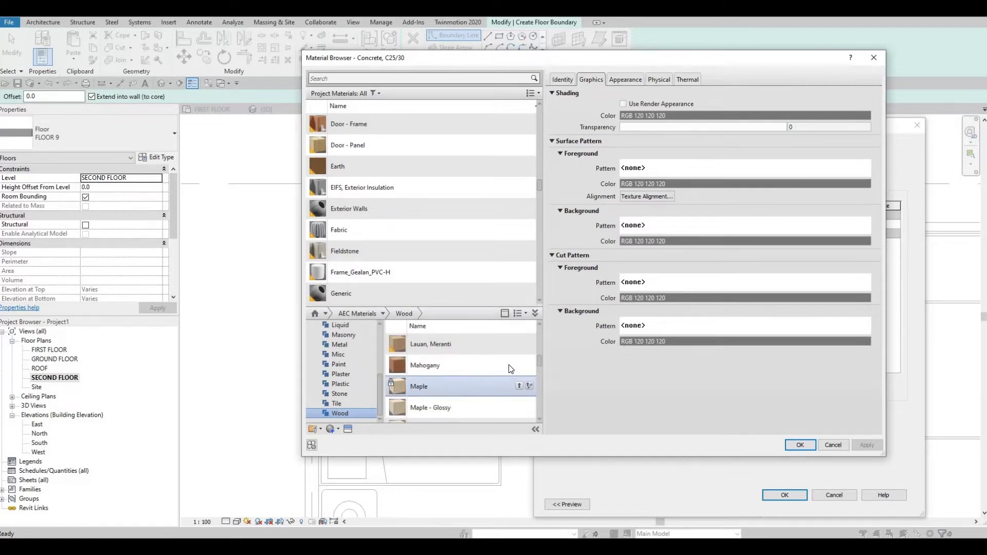
left_click(516, 364)
left_click(862, 449)
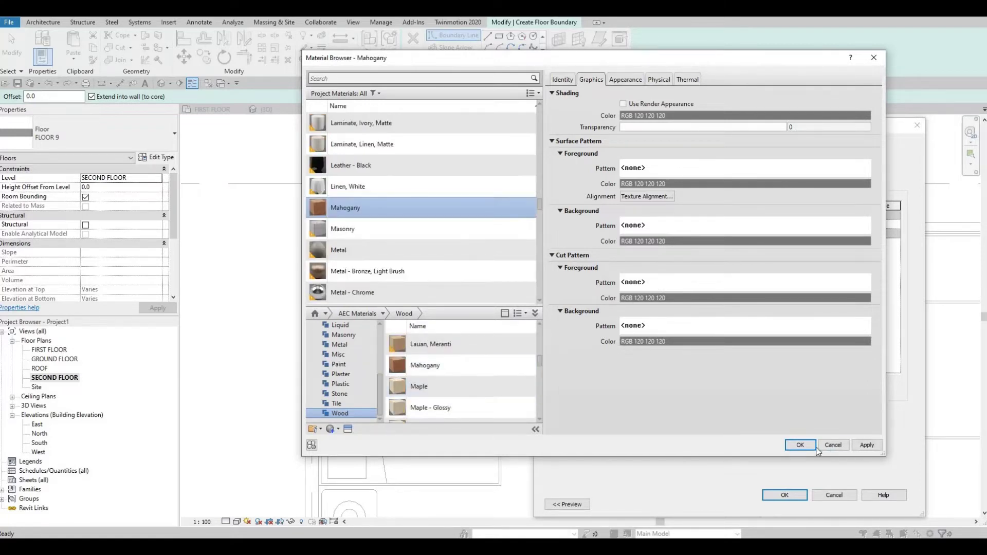
left_click(800, 445)
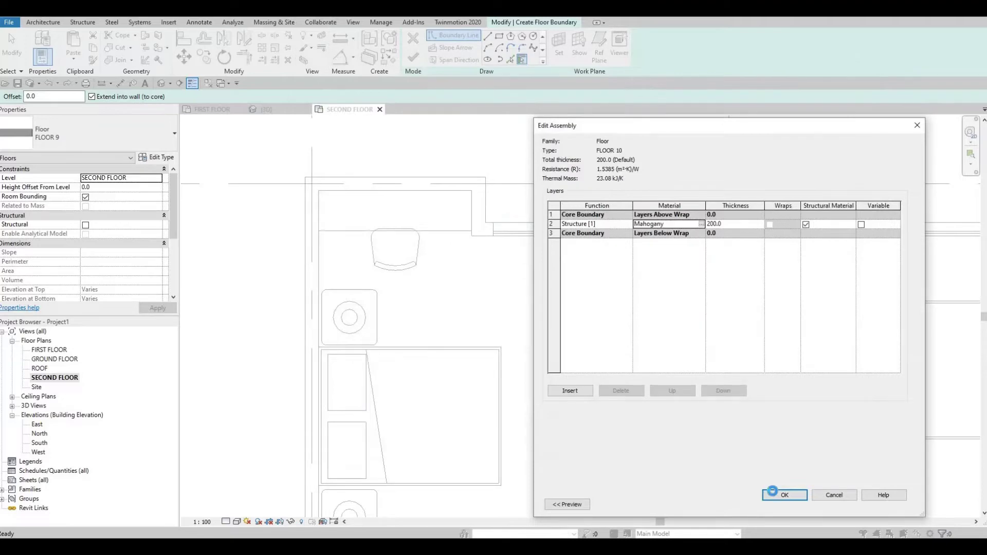
Step: Apply the FLOOR 10 type and pick boundary lines along the inner wall faces of the northwest bedroom and its desk alcove
left_click(804, 495)
left_click(800, 505)
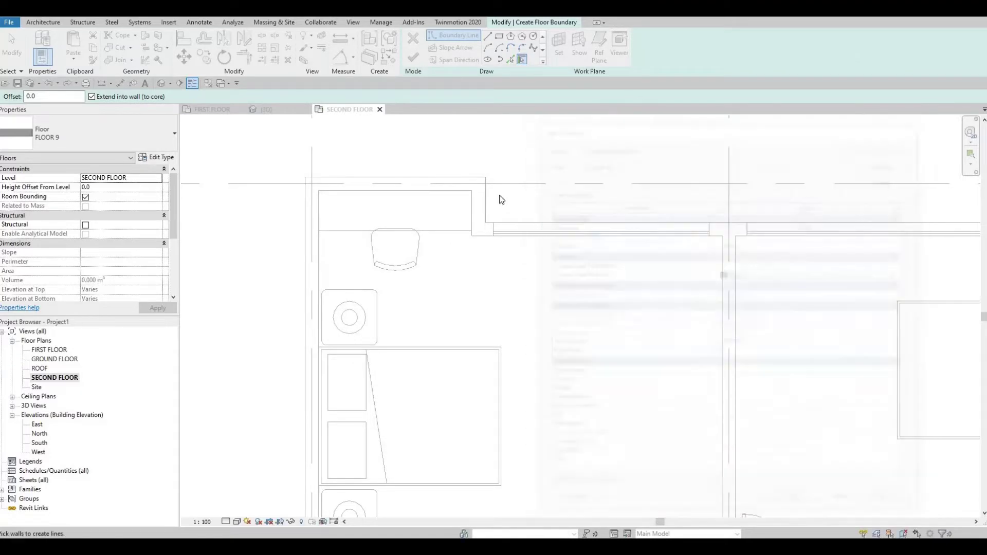
middle_click_drag(496, 150, 463, 79)
scroll(468, 81, "down", 2)
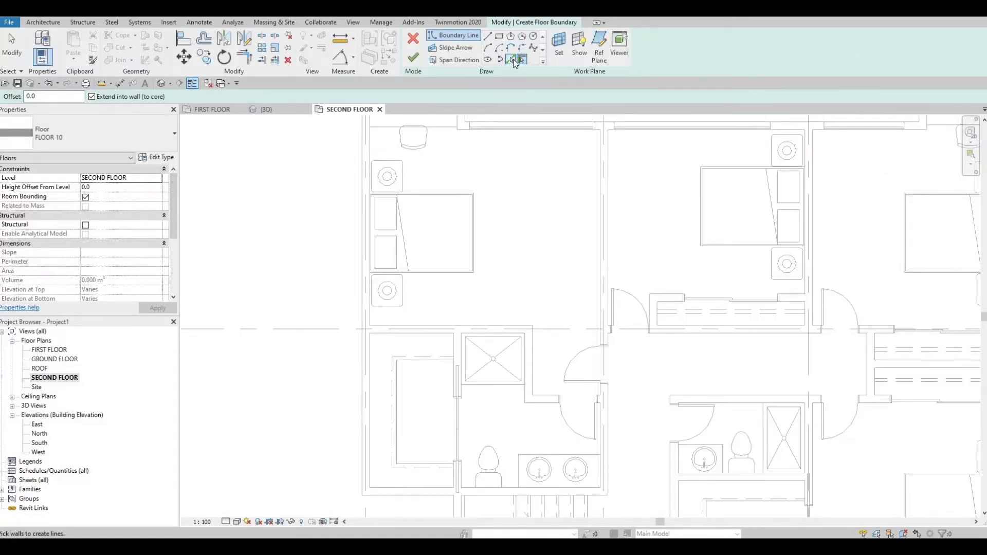
left_click(513, 60)
middle_click_drag(455, 246, 478, 353)
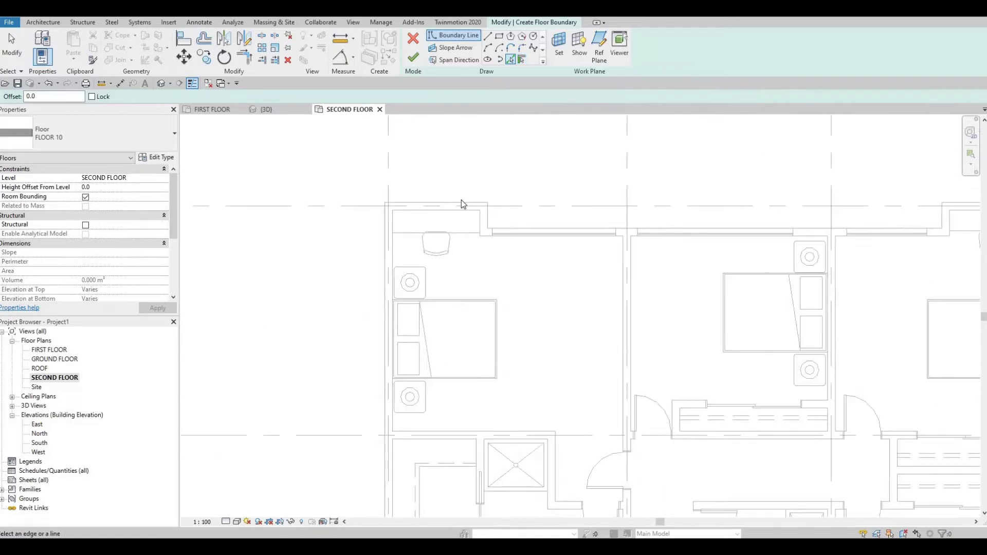
scroll(461, 199, "up", 2)
left_click(461, 197)
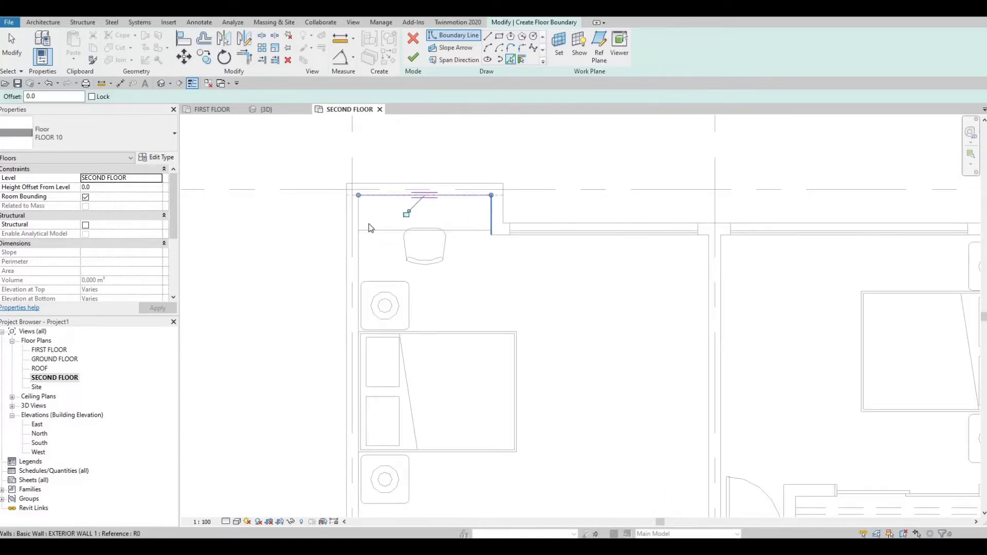
left_click(361, 210)
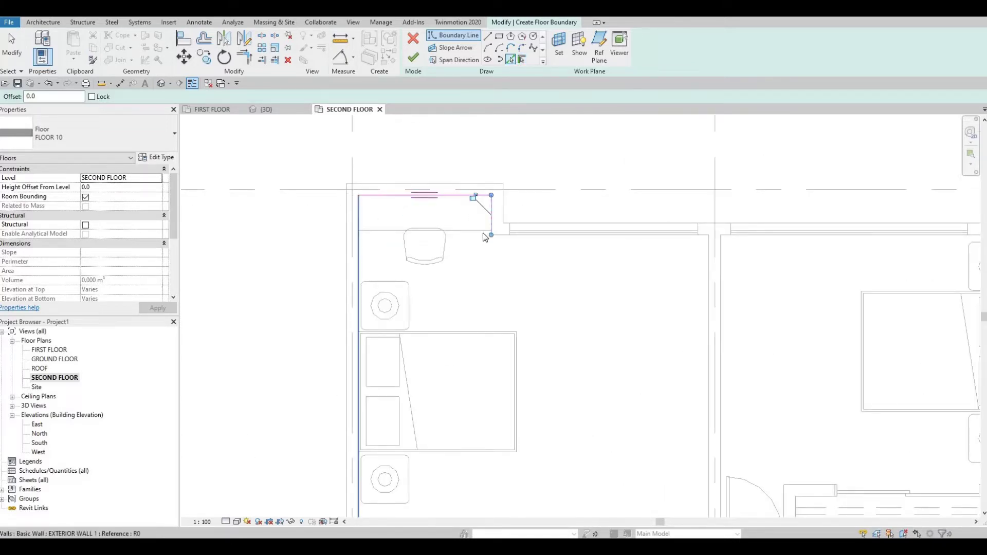
left_click(621, 235)
Step: Pick floor boundary lines along the inner faces of the northeast bedroom's desk alcove and the east exterior wall
middle_click_drag(926, 220, 586, 180)
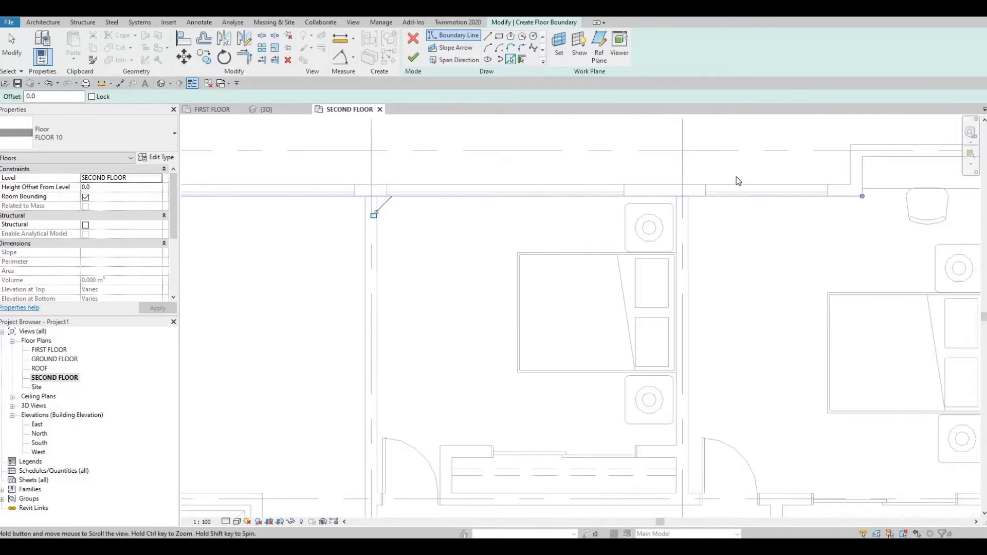
scroll(738, 180, "down", 1)
scroll(741, 181, "up", 2)
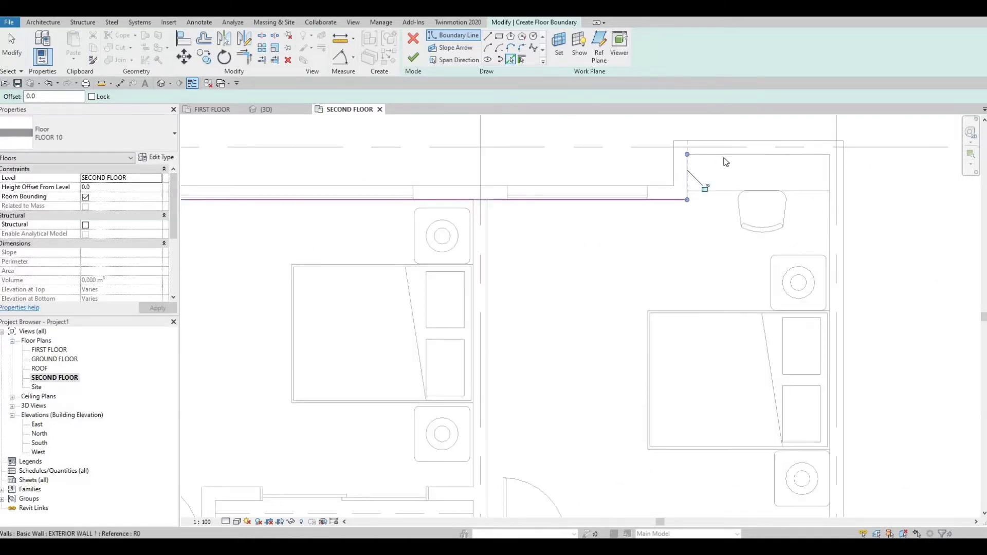
left_click(830, 198)
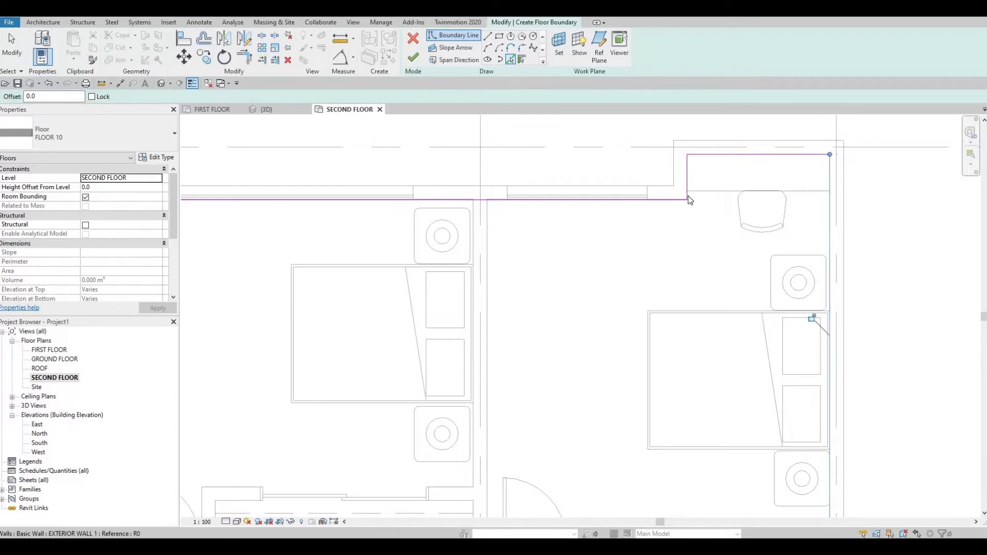
scroll(688, 200, "up", 2)
scroll(702, 281, "down", 1)
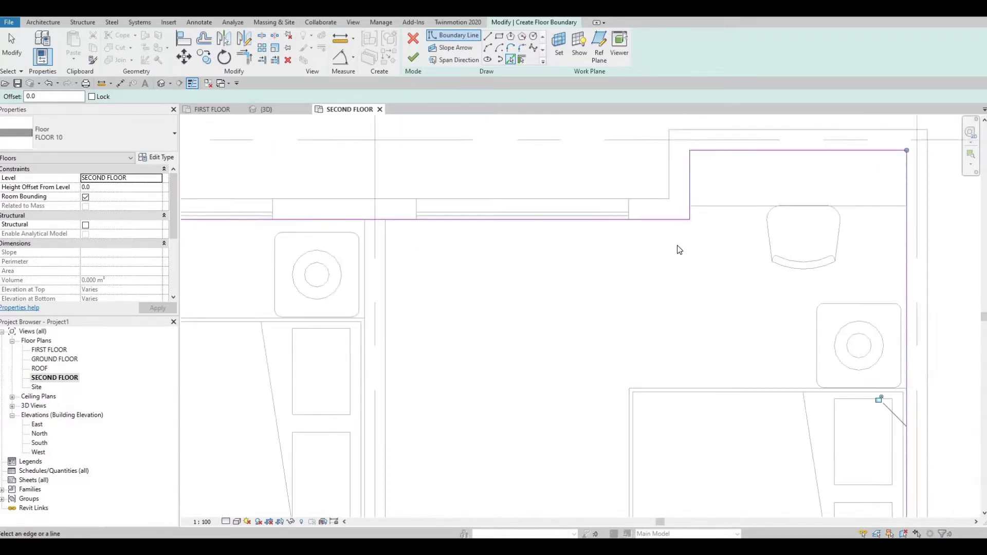
scroll(733, 381, "down", 1)
Step: Pick floor boundary lines along the inner faces of the southeast bedroom's south wall and the adjoining bathroom's west wall
middle_click_drag(733, 381, 666, 48)
scroll(683, 242, "down", 4)
scroll(682, 236, "up", 1)
middle_click_drag(745, 492, 725, 218)
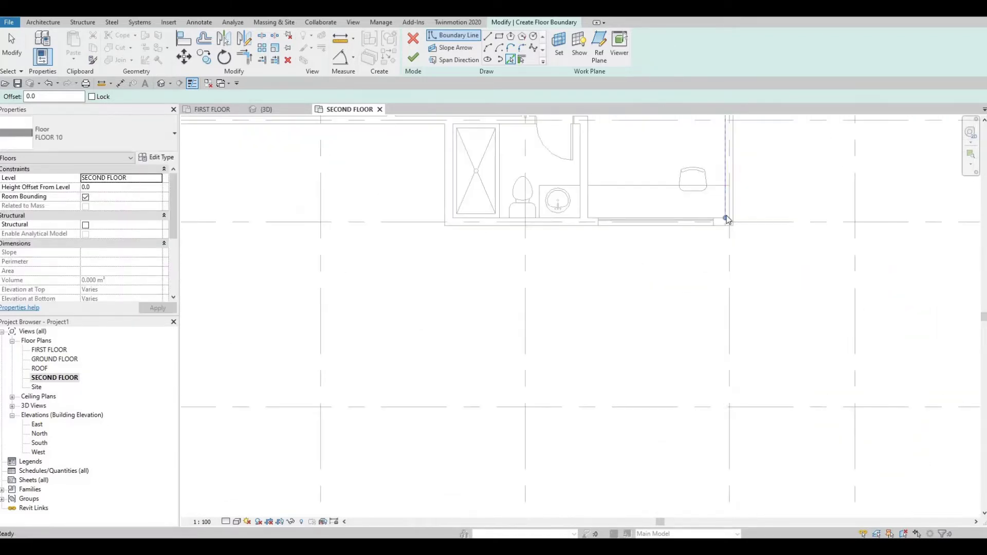
scroll(690, 309, "down", 3)
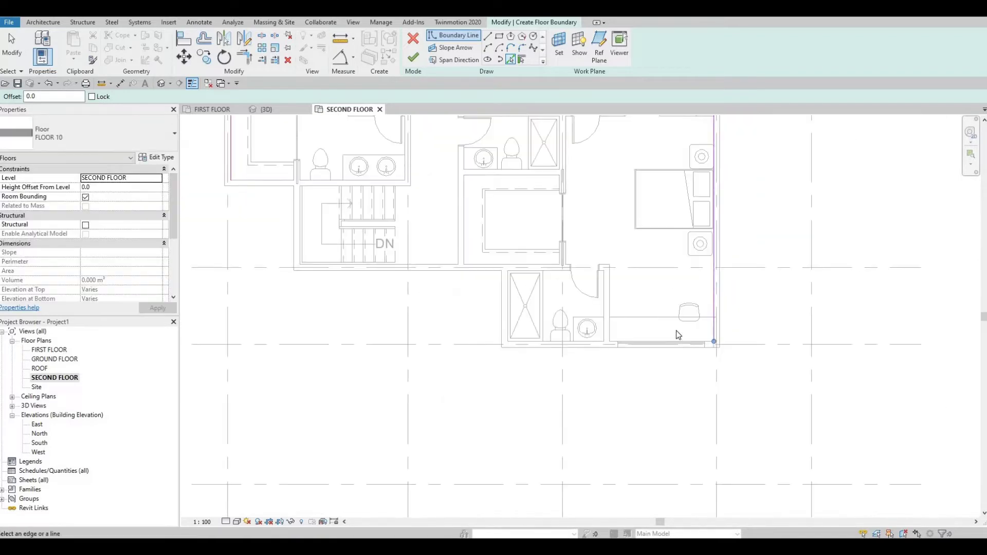
scroll(684, 309, "up", 4)
scroll(694, 274, "up", 2)
middle_click_drag(676, 328, 694, 271)
left_click(589, 270)
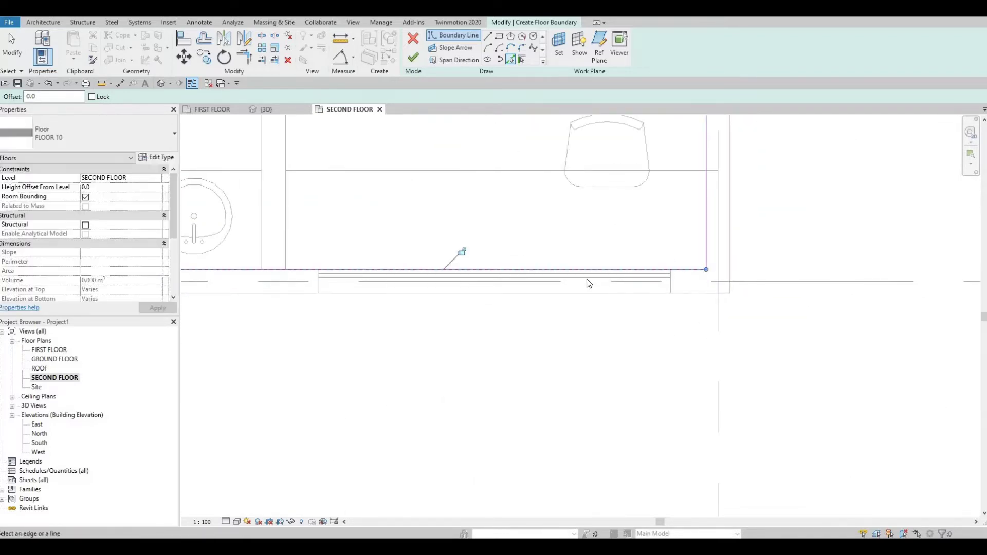
scroll(589, 282, "down", 1)
middle_click_drag(195, 330, 596, 359)
middle_click_drag(489, 250, 509, 335)
left_click(478, 241)
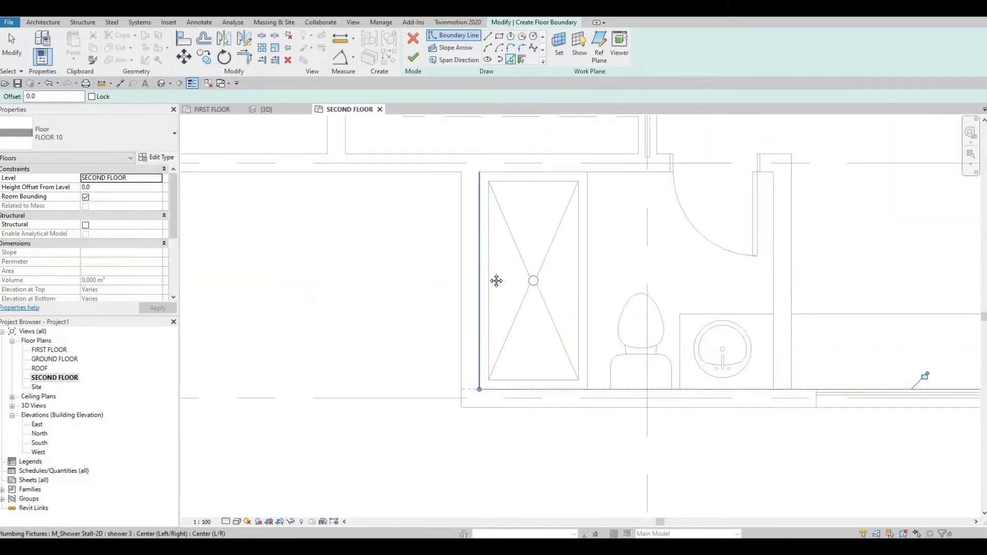
Step: Pick floor boundary lines along the stairwell's south and west walls and the southern wall of the western closet
middle_click_drag(434, 157, 517, 300)
left_click(474, 298)
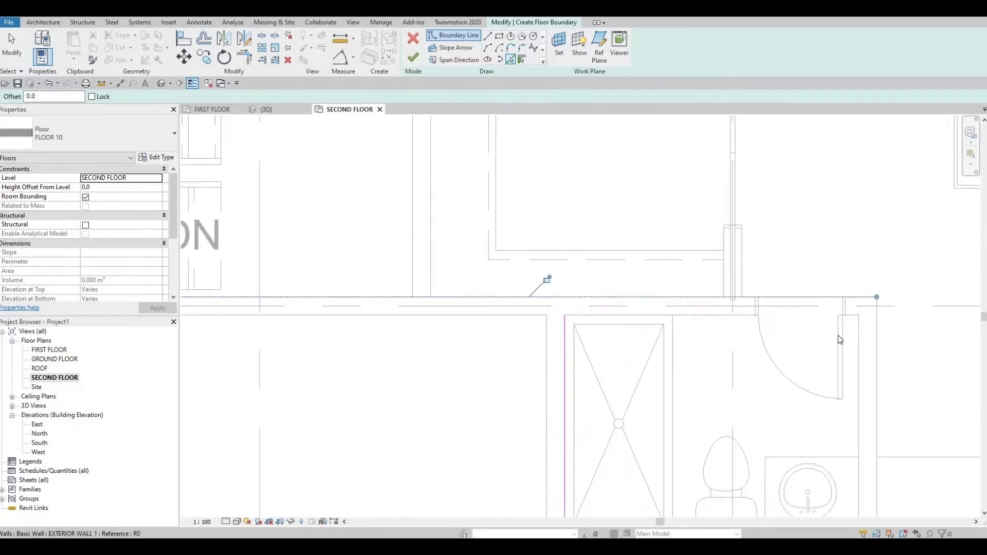
middle_click_drag(525, 355, 777, 367)
scroll(777, 368, "down", 1)
scroll(557, 341, "down", 1)
middle_click_drag(391, 254, 533, 327)
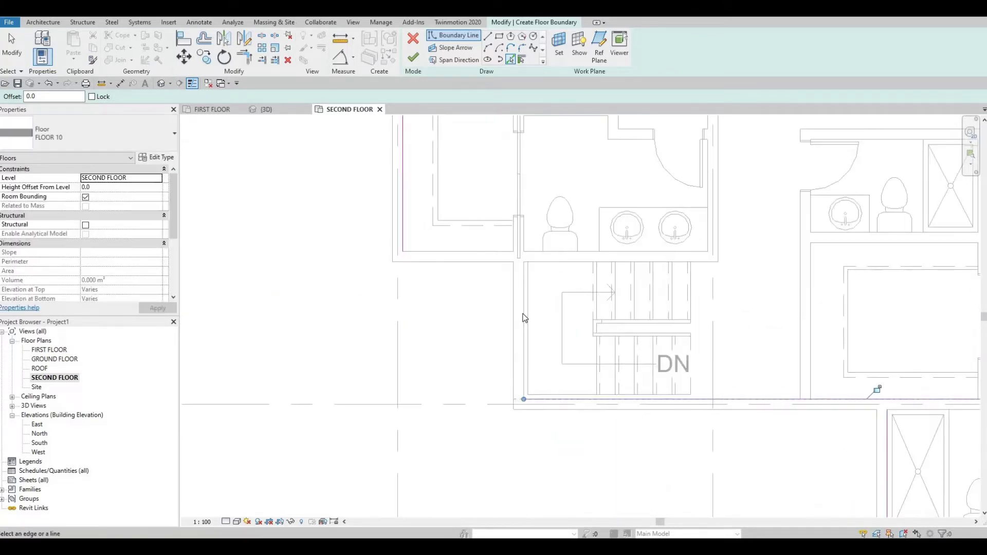
left_click(523, 314)
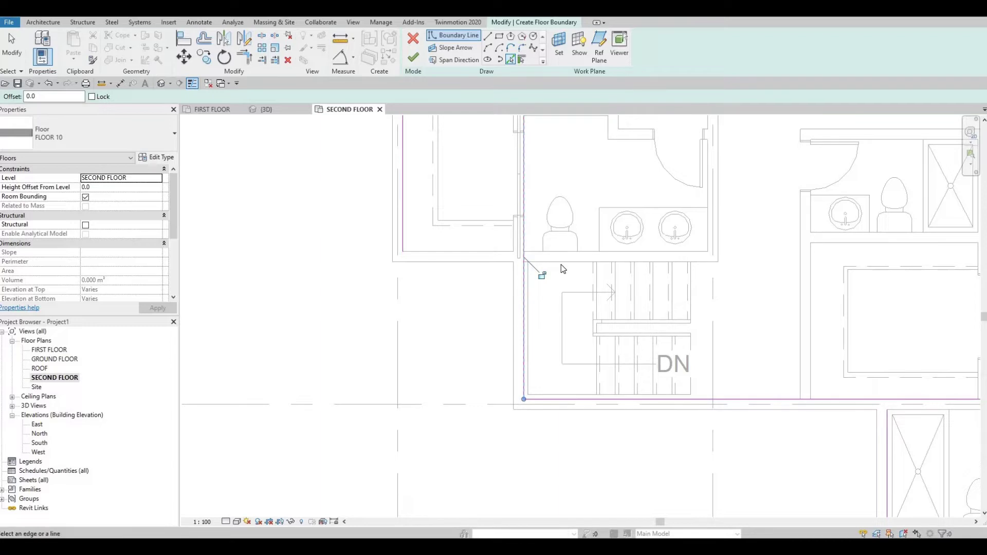
middle_click_drag(497, 257, 510, 324)
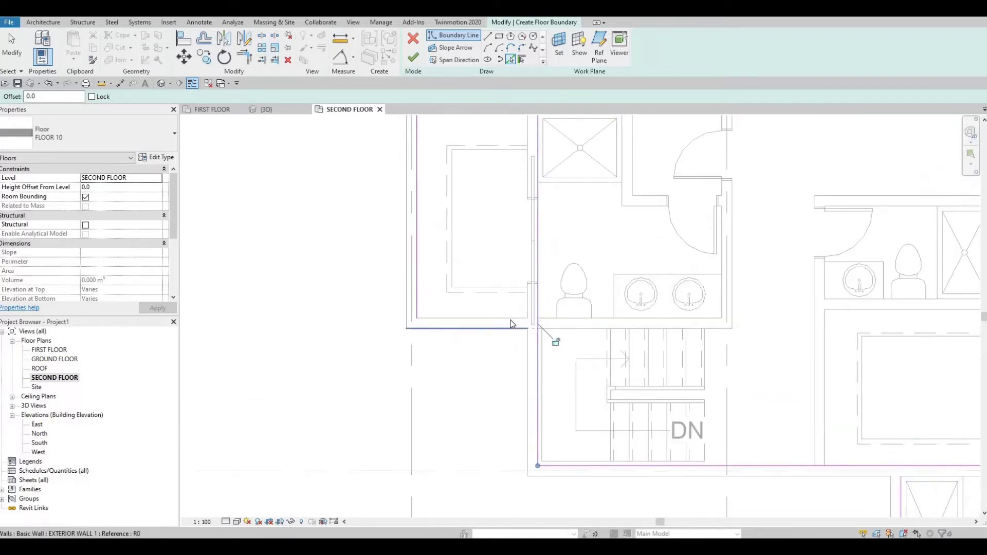
scroll(486, 317, "down", 3)
key("Escape")
key("Escape")
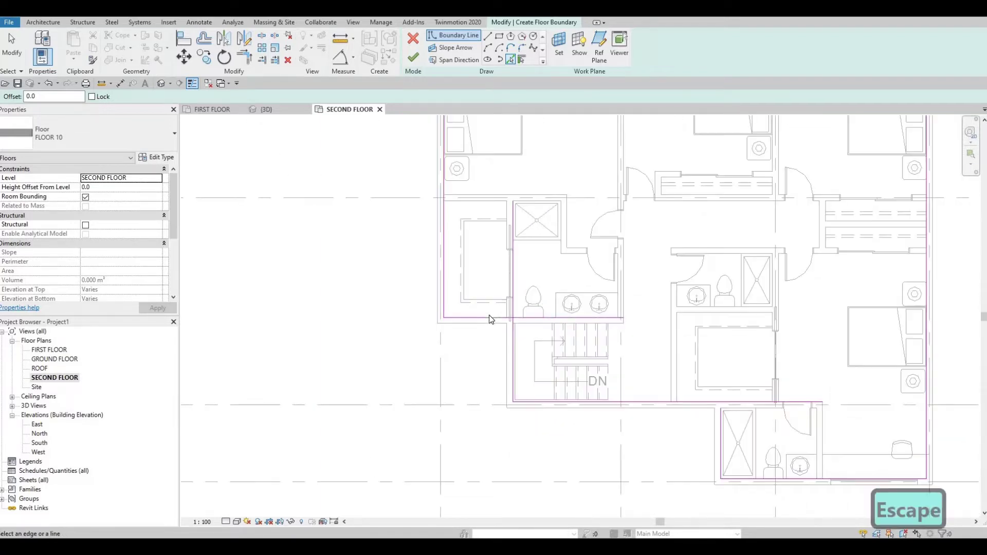
Step: Trim the floor boundary lines into corners where the closet meets the stairwell and at the southeast bathroom's shower
key("t")
key("r")
left_click(513, 317)
scroll(513, 319, "up", 2)
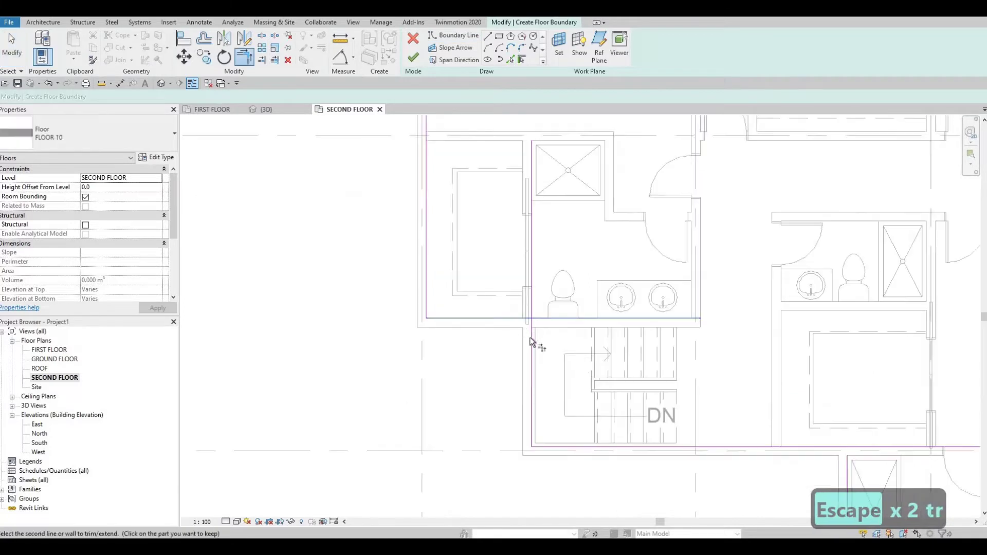
left_click(532, 336)
middle_click_drag(823, 421, 413, 287)
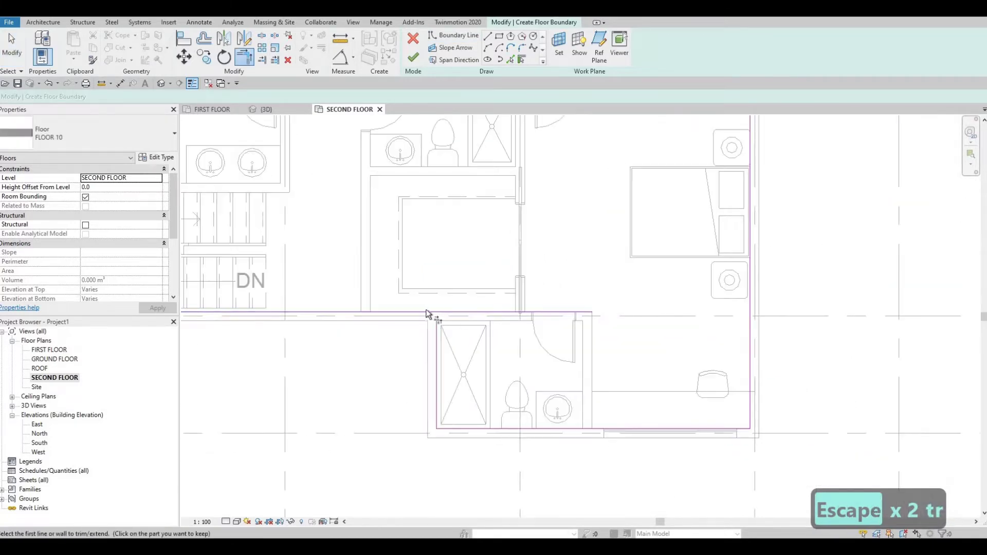
left_click(430, 312)
left_click(435, 339)
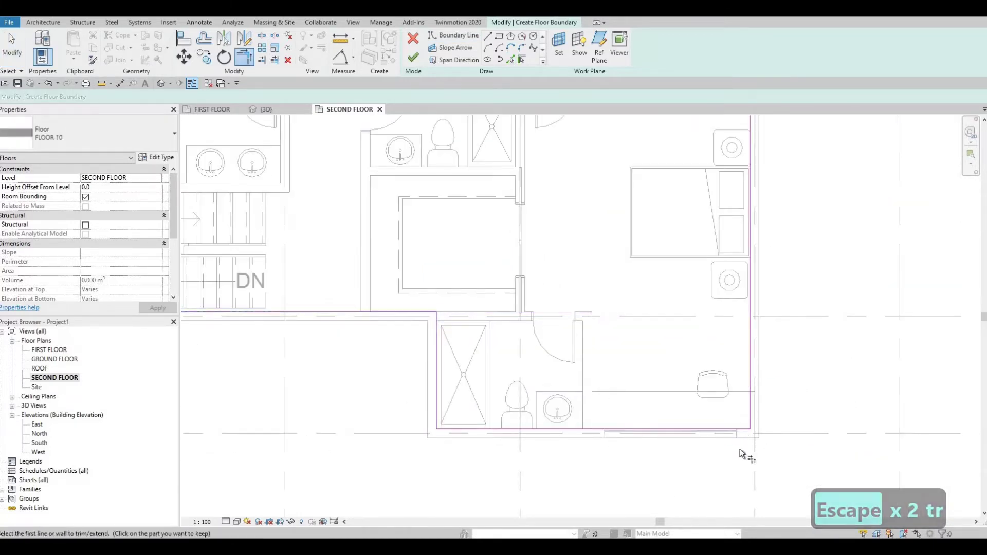
Step: Finish the closed boundary sketch to create the FLOOR 10 floor on the second floor
middle_click_drag(747, 436, 750, 488)
scroll(741, 411, "down", 1)
scroll(721, 355, "down", 1)
middle_click_drag(720, 355, 768, 449)
middle_click_drag(703, 324, 719, 257)
left_click(413, 56)
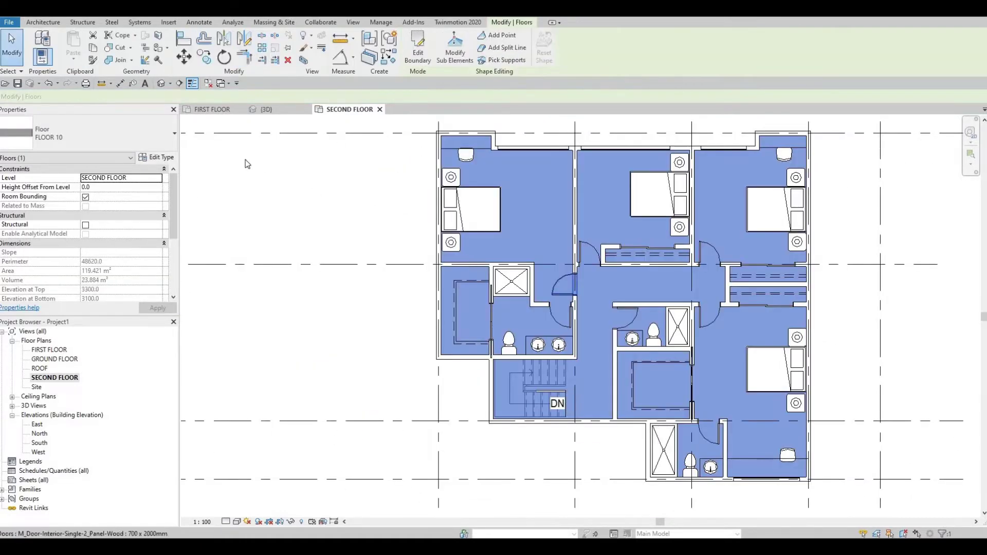
Step: Examine the second floor's new floor edge above the front entrance and around the stairs in 3D
left_click(270, 112)
key("Escape")
middle_click_drag(491, 319, 517, 195, "shift")
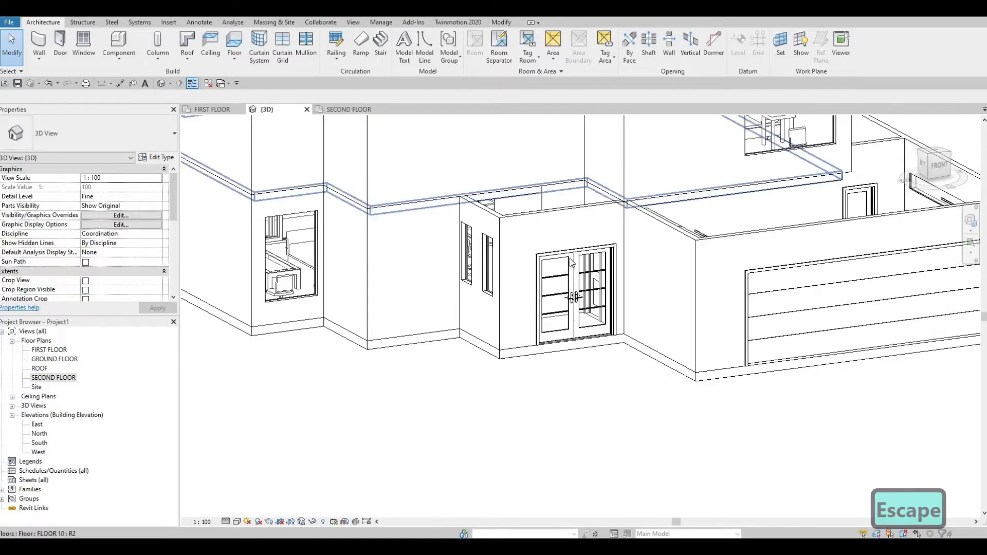
middle_click_drag(572, 262, 574, 244, "shift")
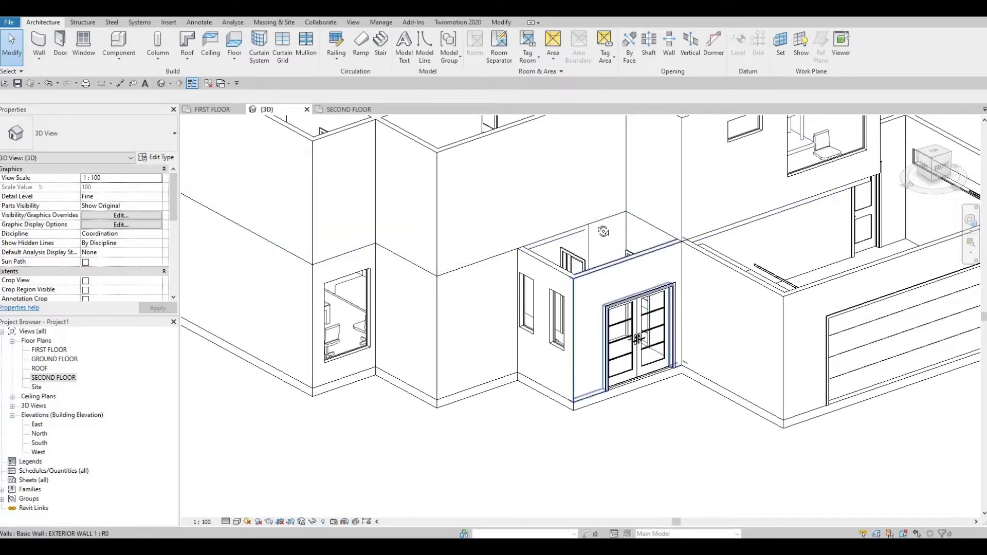
middle_click_drag(603, 232, 565, 297, "shift")
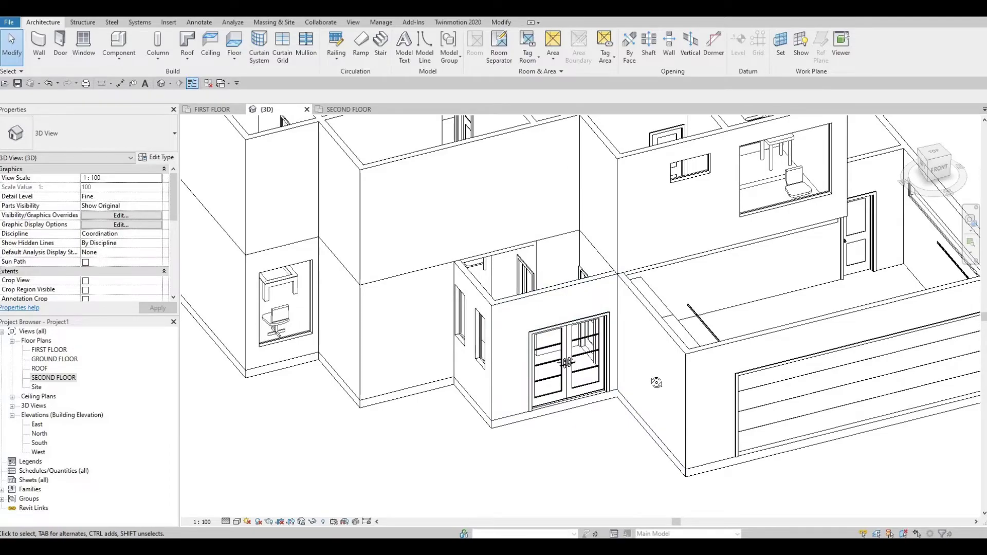
middle_click_drag(657, 382, 500, 313, "shift")
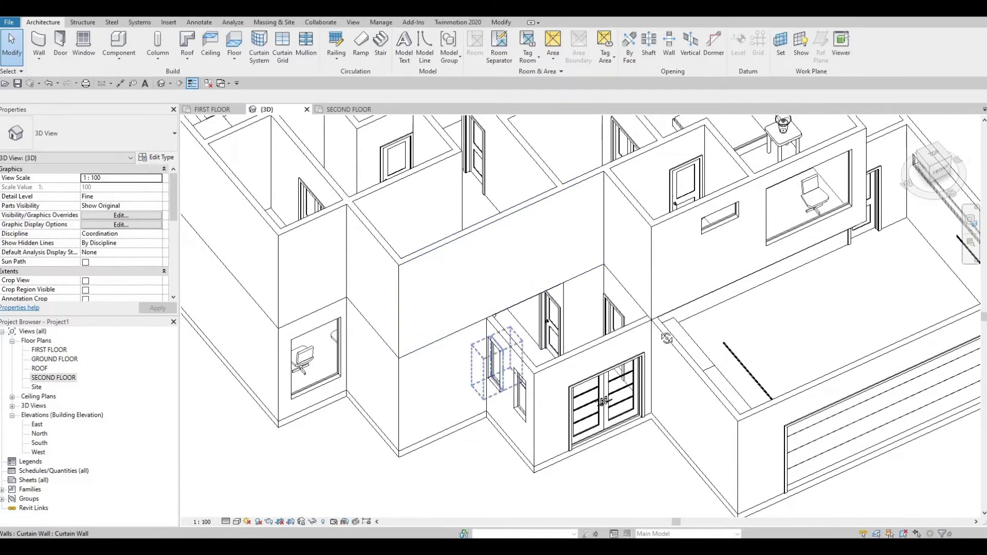
middle_click_drag(560, 334, 483, 161, "shift")
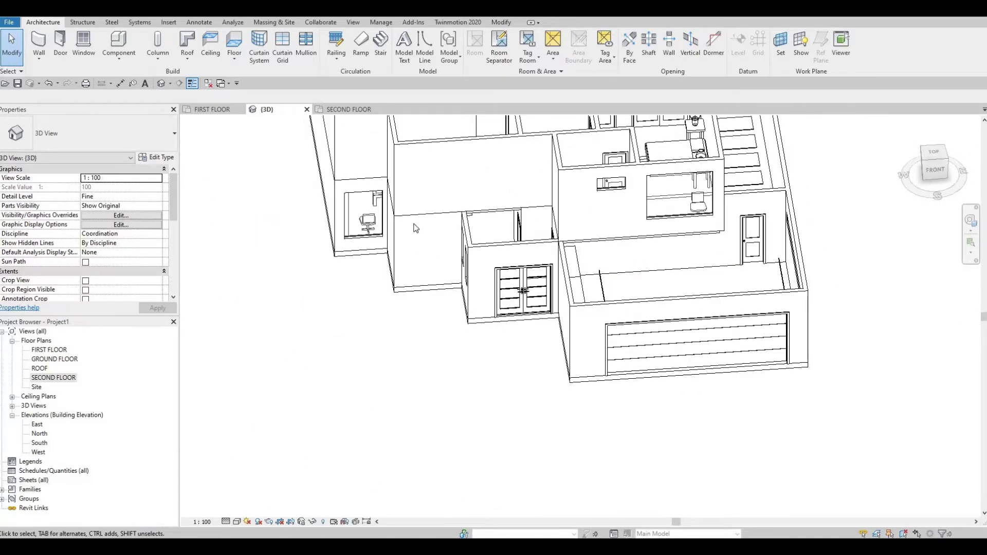
middle_click_drag(416, 228, 540, 309, "shift")
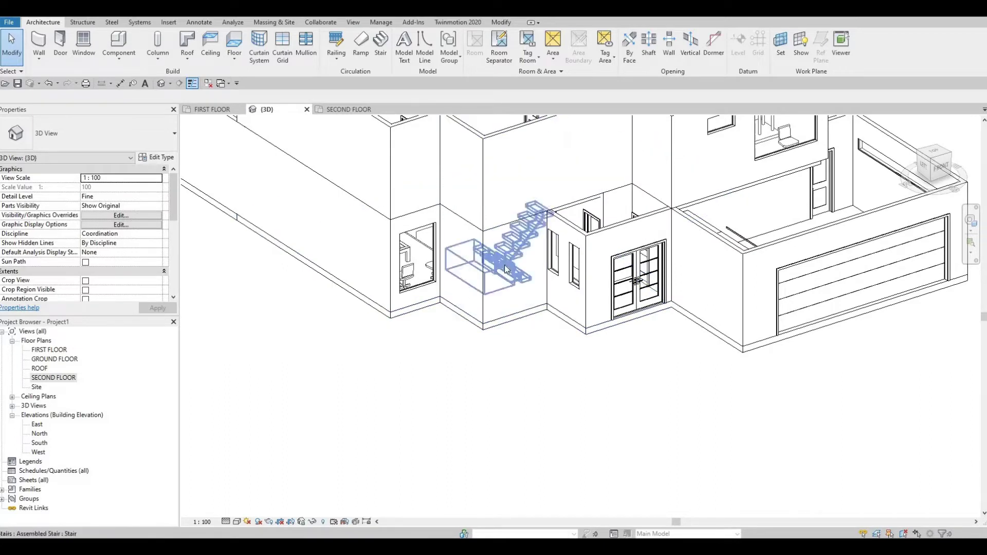
middle_click_drag(583, 417, 626, 286, "shift")
left_click(664, 278)
key("Escape")
key("Escape")
scroll(599, 231, "up", 2)
middle_click_drag(588, 255, 485, 260, "shift")
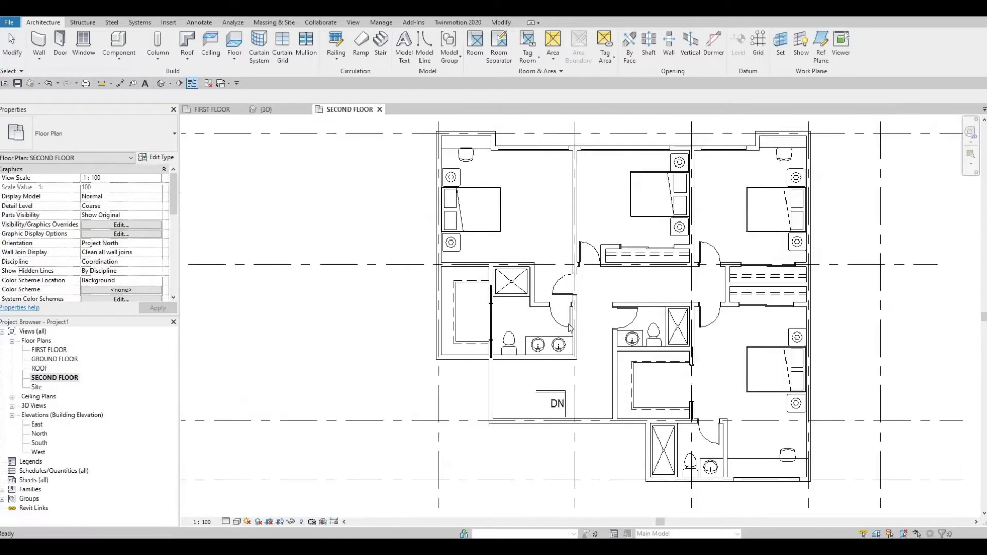
Step: Select the FLOOR 10 floor in the second floor plan and start editing its boundary
middle_click_drag(643, 402, 638, 301)
scroll(630, 290, "up", 2)
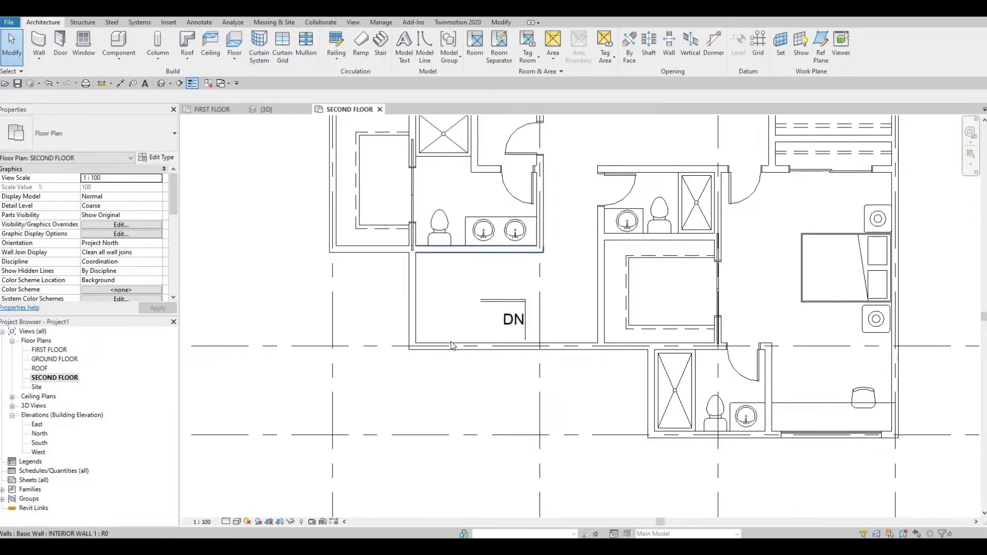
key("Tab")
key("Tab")
key("Tab")
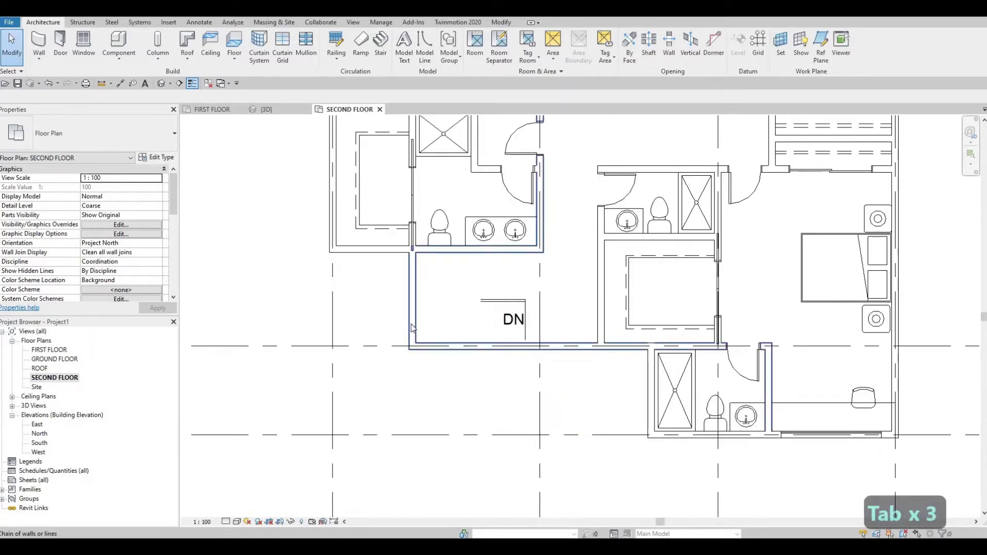
key("Tab")
key("Tab")
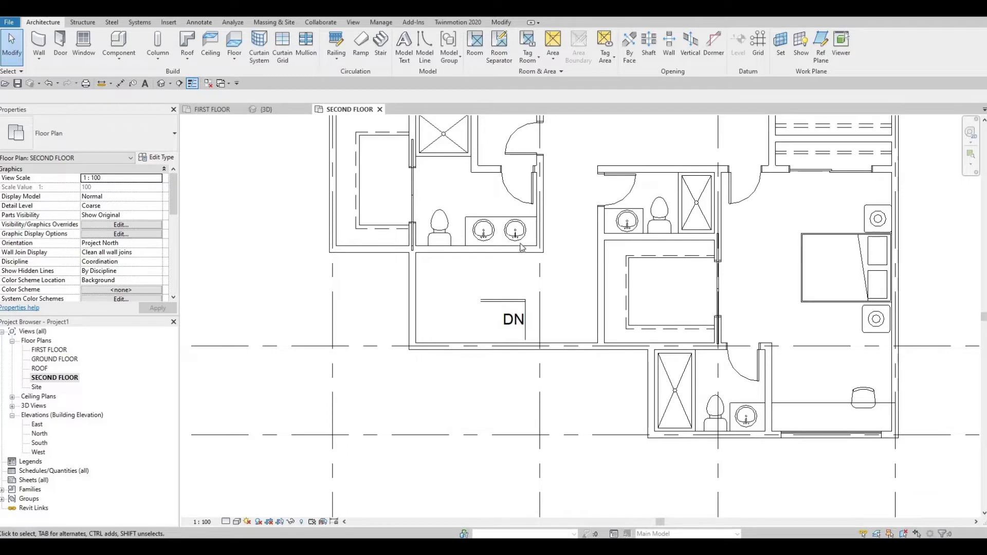
key("F1")
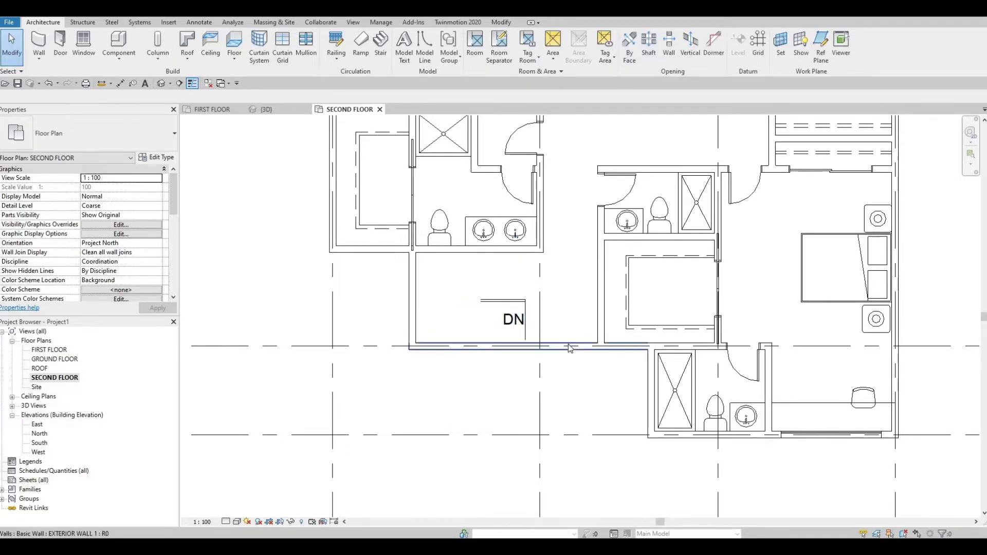
key("Tab")
key("Tab")
key("Tab")
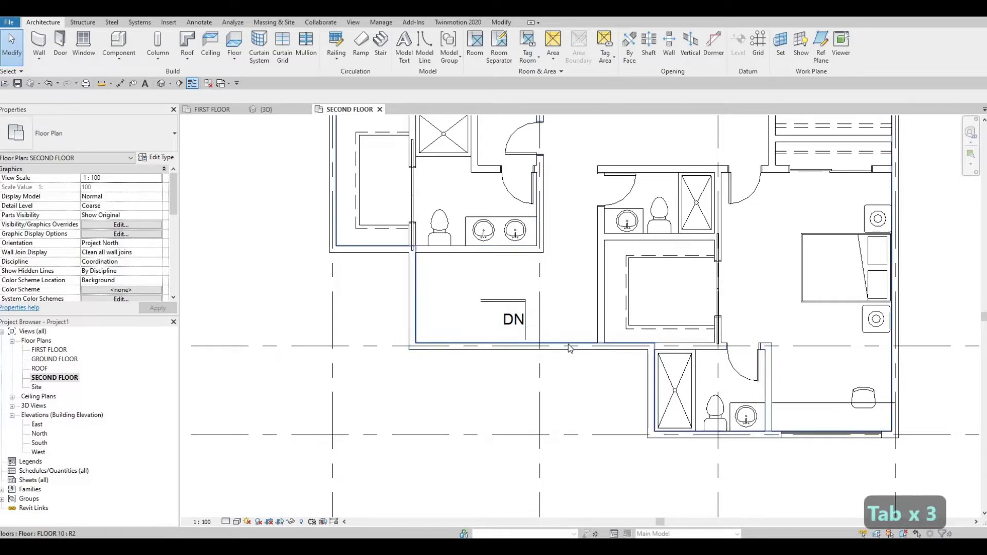
left_click(455, 127)
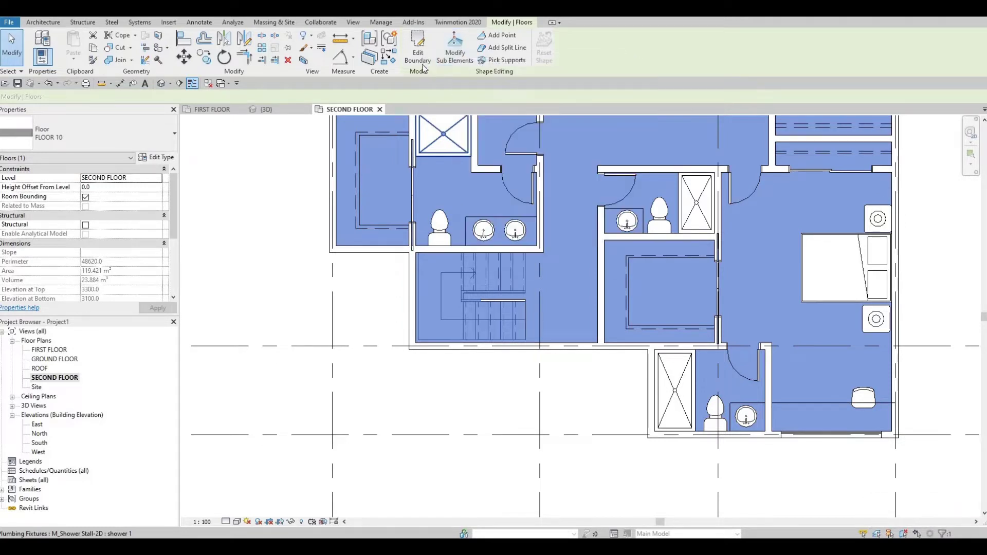
left_click(421, 61)
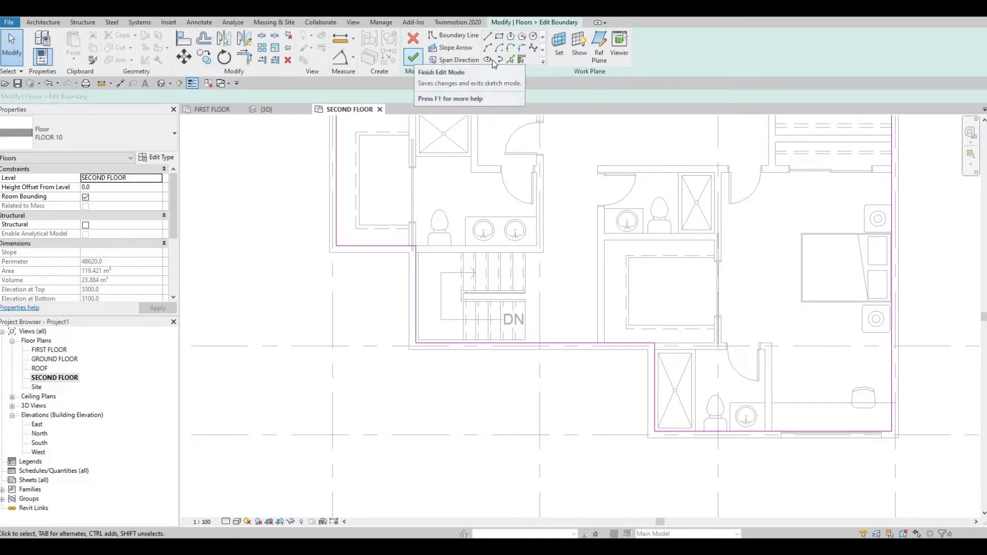
key("Escape")
key("Escape")
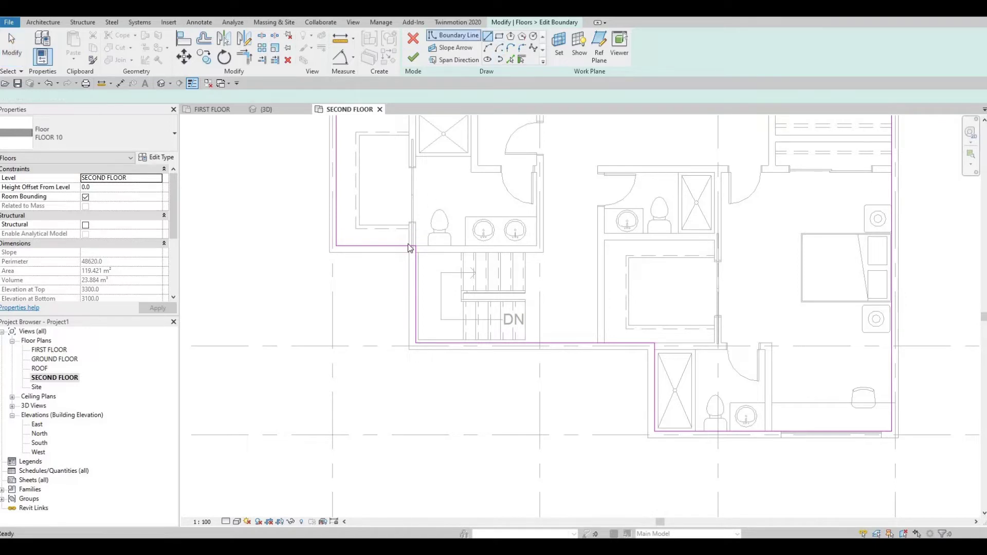
Step: Stretch the closet's southern boundary line east to the stairs' upper end and move the stairwell's west boundary line to the hallway beside the stairs
scroll(412, 247, "up", 2)
left_click(412, 248)
mouse_move(451, 249)
left_mouse_down()
mouse_move(650, 254)
mouse_move(561, 382)
left_mouse_up()
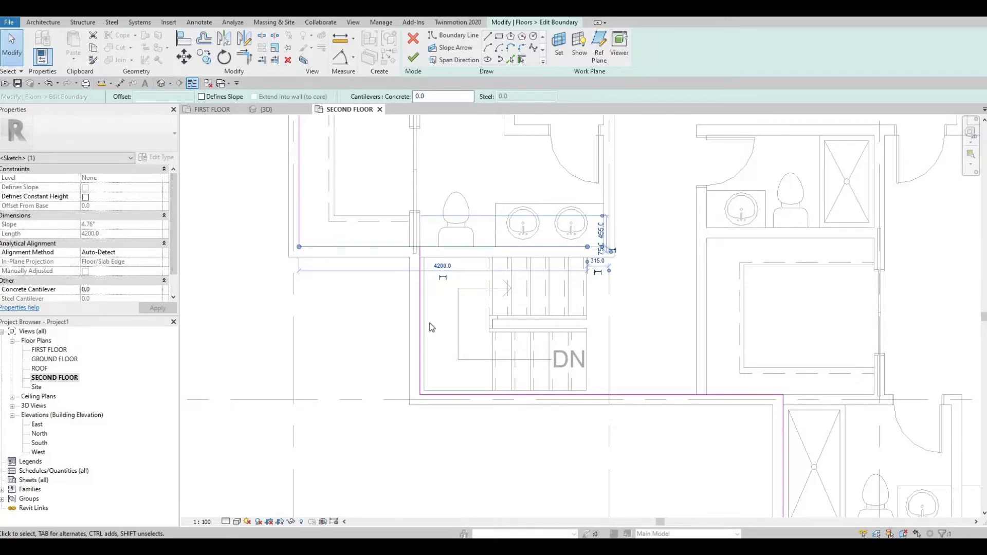
left_click_drag(418, 301, 595, 287)
key("Escape")
key("Escape")
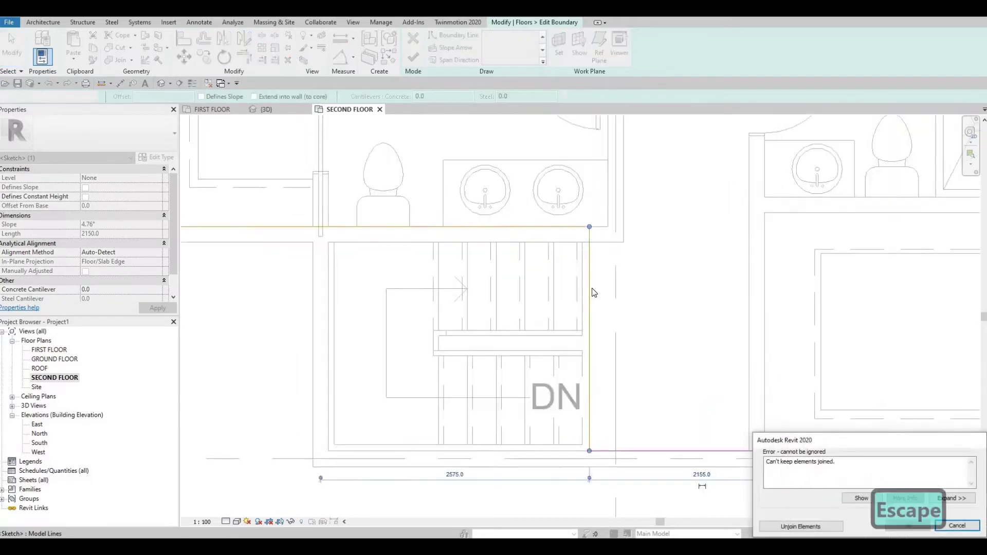
left_click_drag(616, 293, 614, 294)
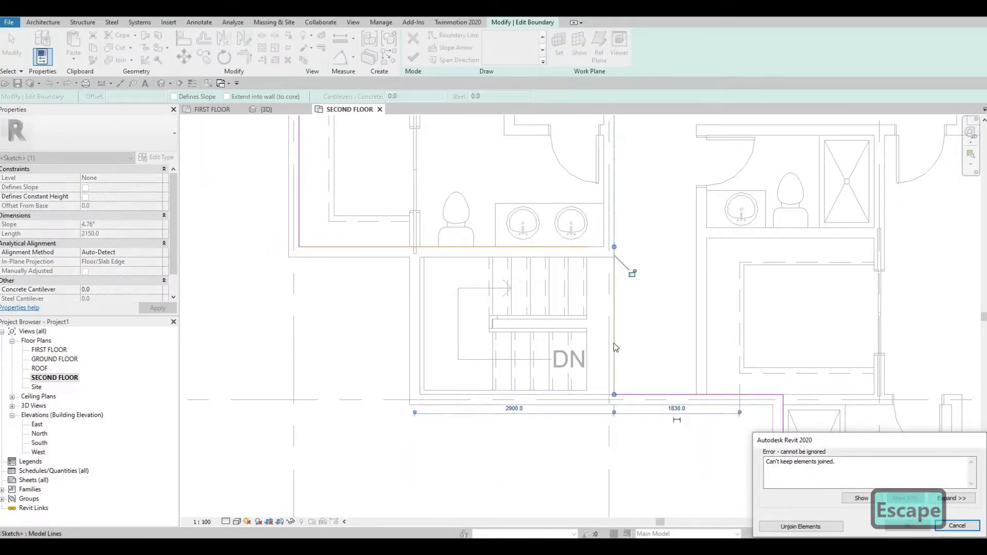
key("Escape")
scroll(613, 311, "up", 2)
key("Escape")
Step: Align the moved boundary line with the east edge of the stairs and finish the floor boundary edit
key("a")
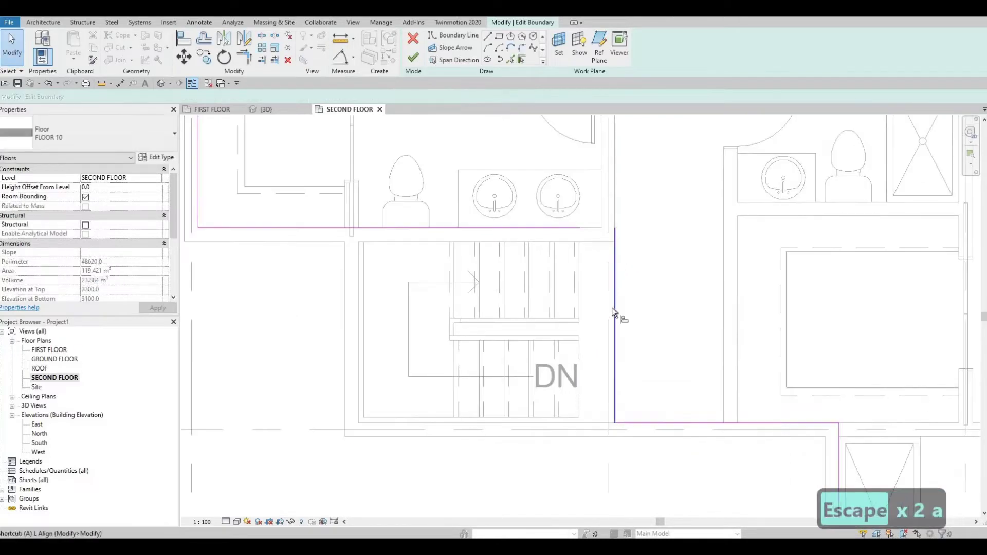
key("l")
left_click(581, 291)
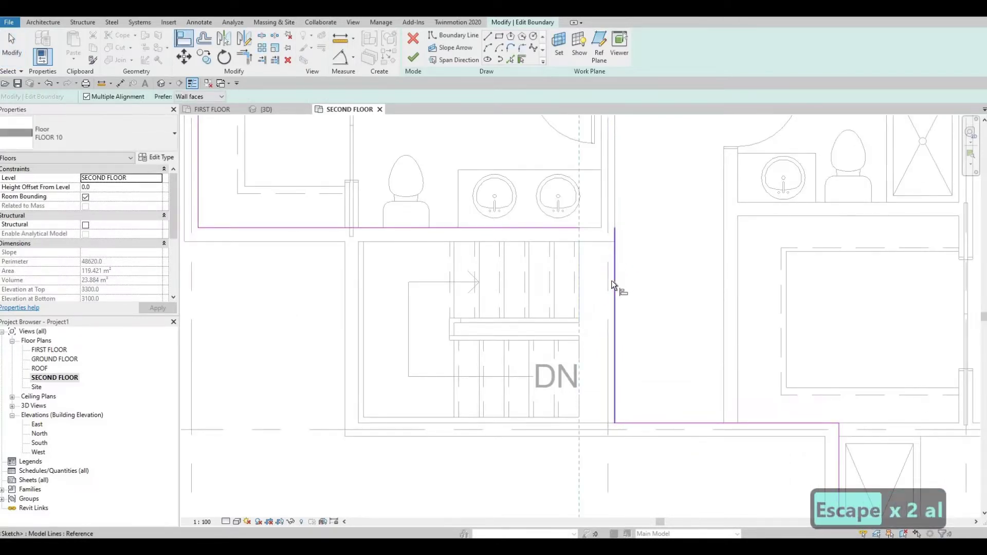
left_click(615, 279)
key("Escape")
key("Escape")
scroll(566, 267, "down", 2)
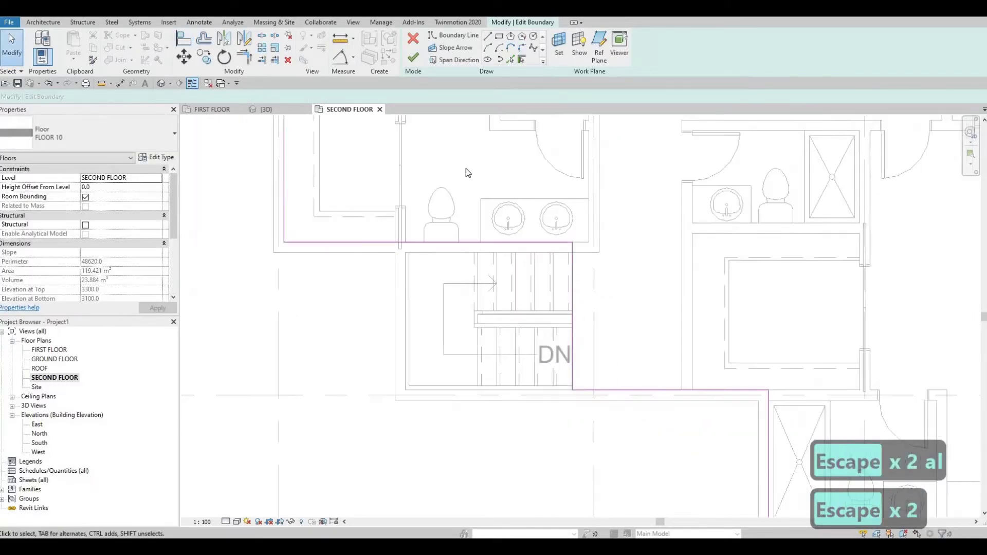
left_click(414, 57)
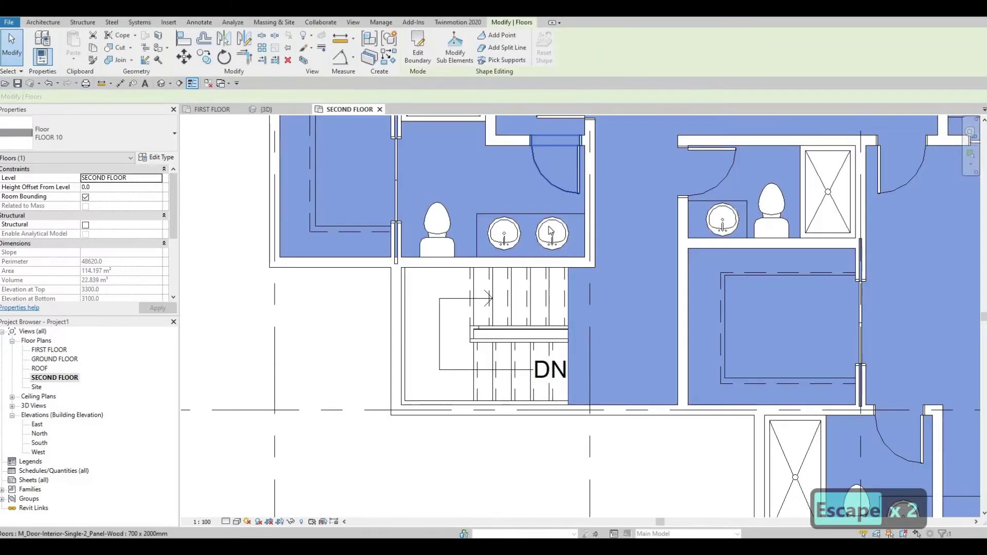
key("Escape")
key("Escape")
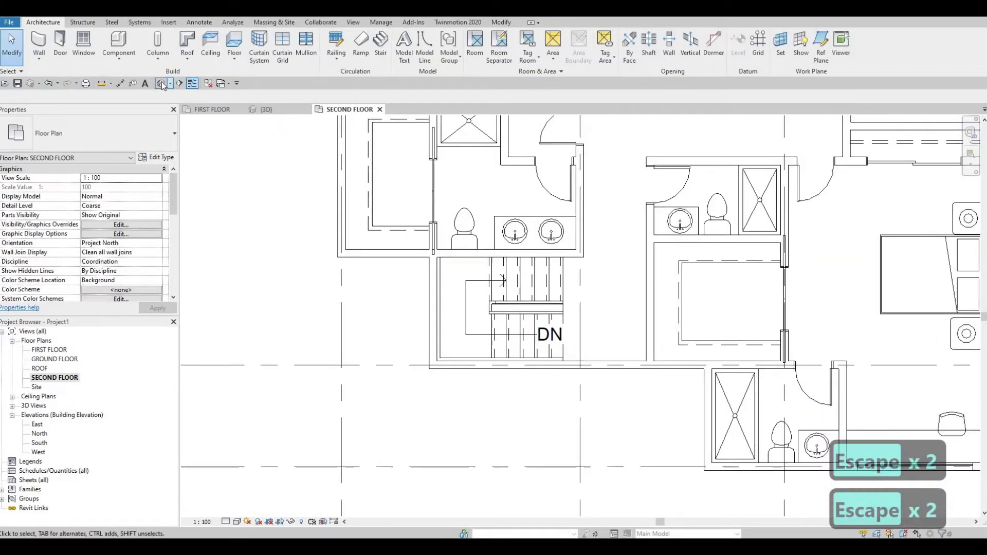
Step: Examine the stair opening, the top steps and the stair railings on the second floor in 3D
left_click(161, 83)
middle_click_drag(500, 156, 503, 373, "shift")
middle_click_drag(503, 373, 463, 514)
middle_click_drag(617, 159, 570, 236)
scroll(571, 237, "up", 3)
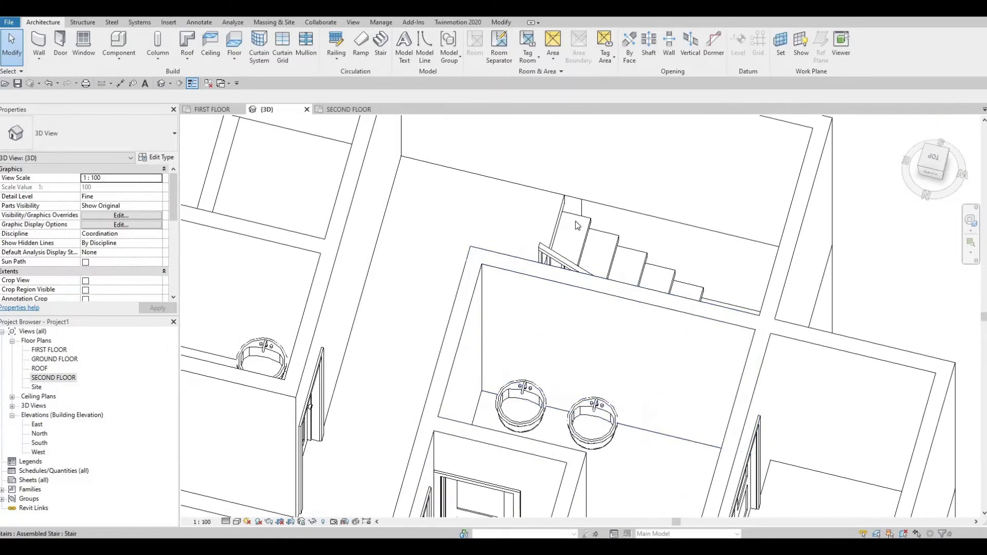
left_click(568, 241)
middle_click_drag(441, 269, 670, 304, "shift")
middle_click_drag(684, 246, 628, 230)
middle_click_drag(540, 288, 729, 181, "shift")
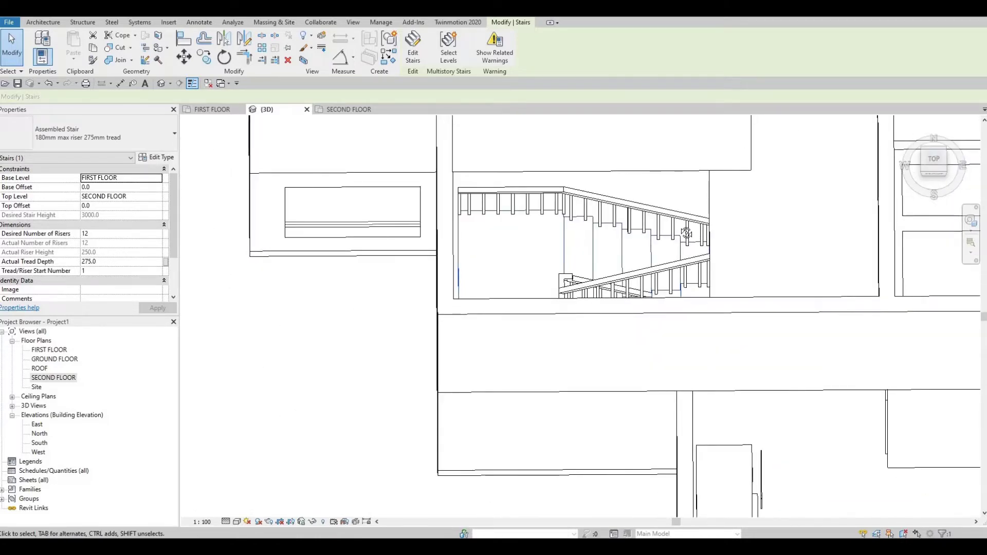
middle_click_drag(584, 214, 602, 305, "shift")
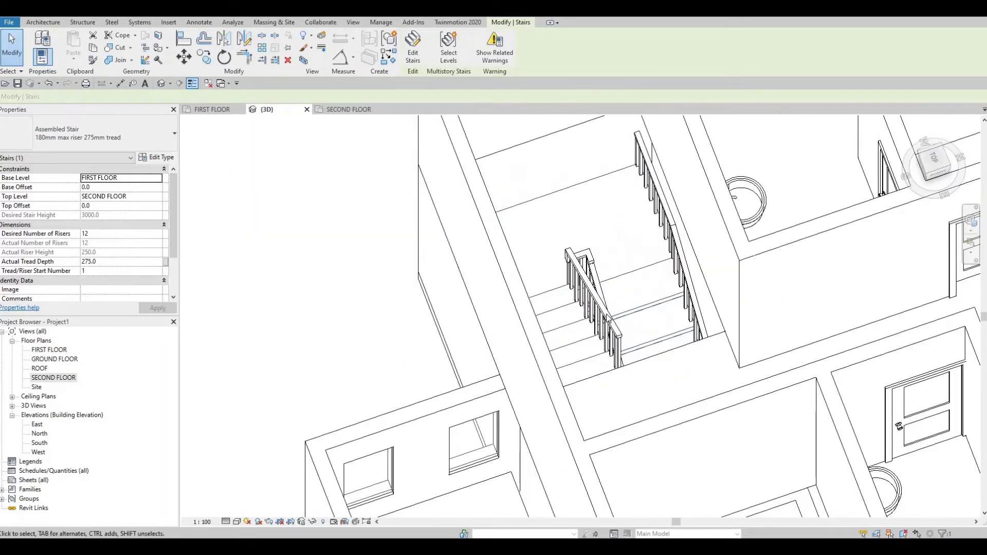
Step: Create a similar 900mm Rectangular railing about 860 mm long on the second floor, from the bathroom wall south along the stair opening's east edge
left_click(602, 304)
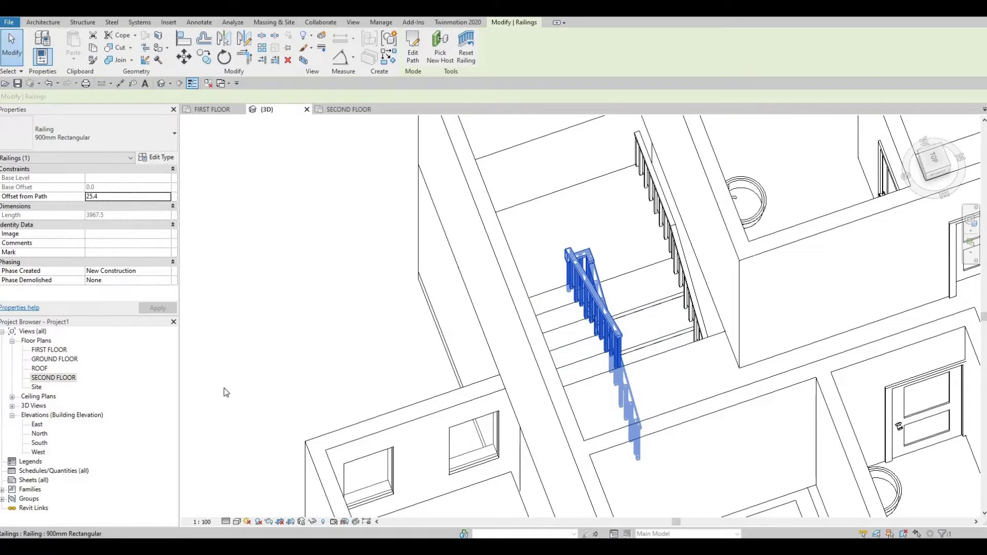
double_click(64, 379)
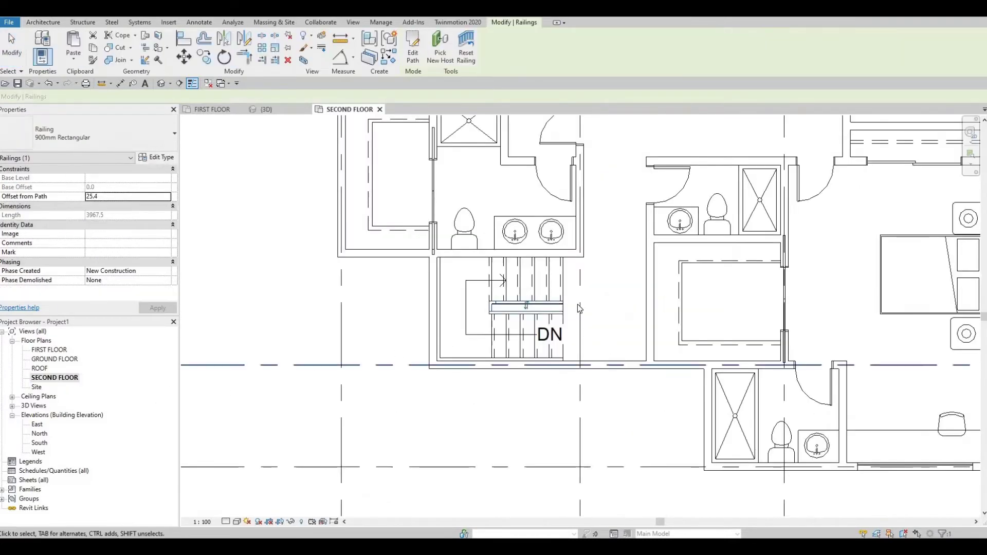
middle_click_drag(580, 308, 574, 313)
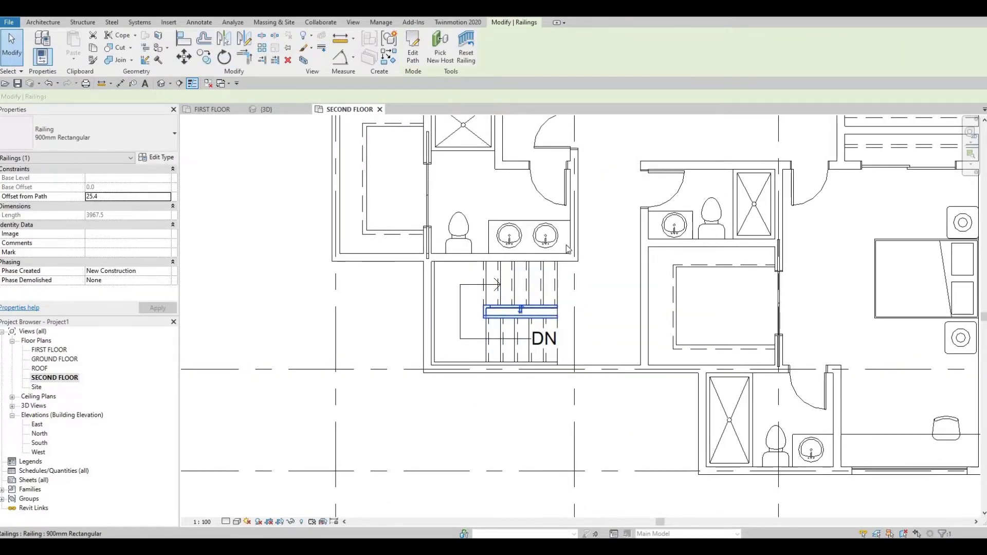
key("c")
key("s")
scroll(560, 254, "up", 5)
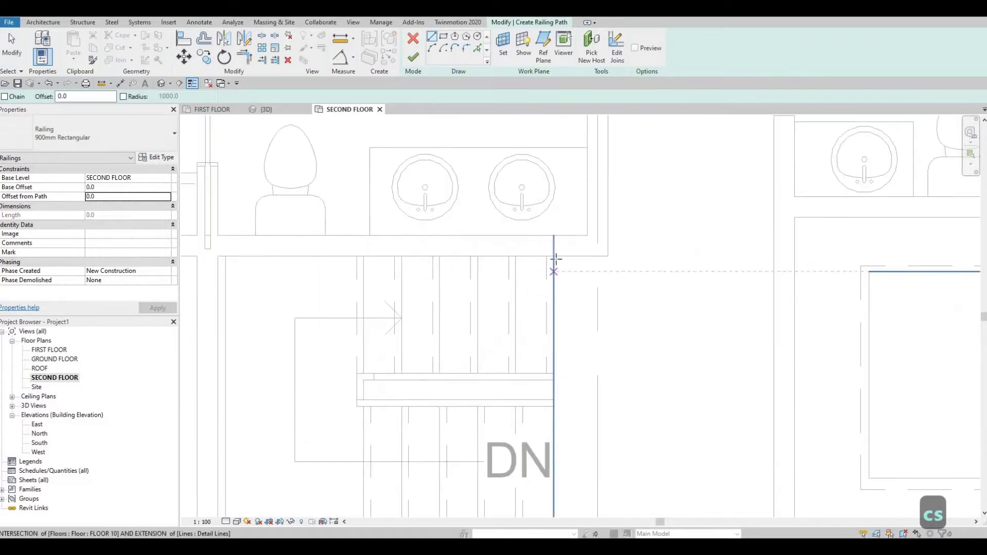
left_click(559, 256)
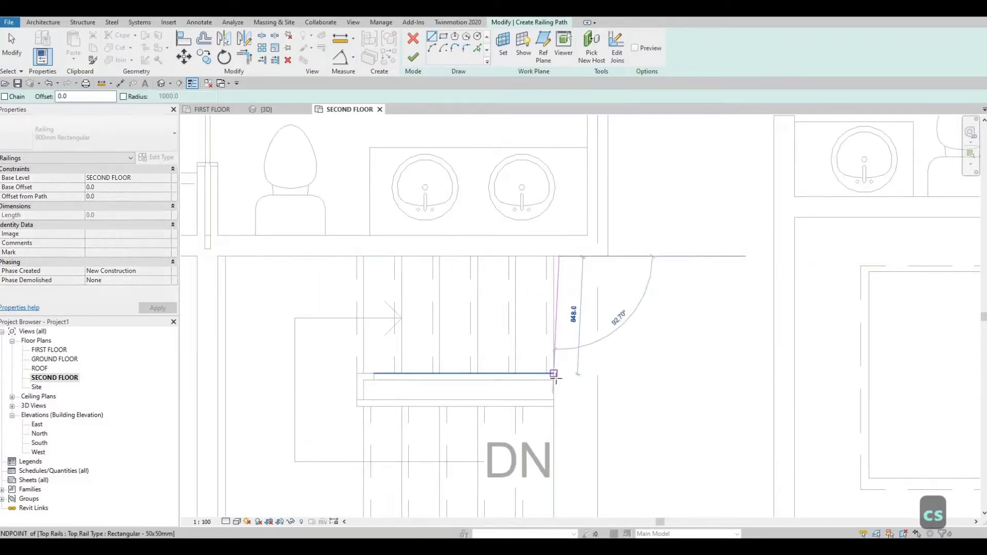
left_click(560, 375)
key("Escape")
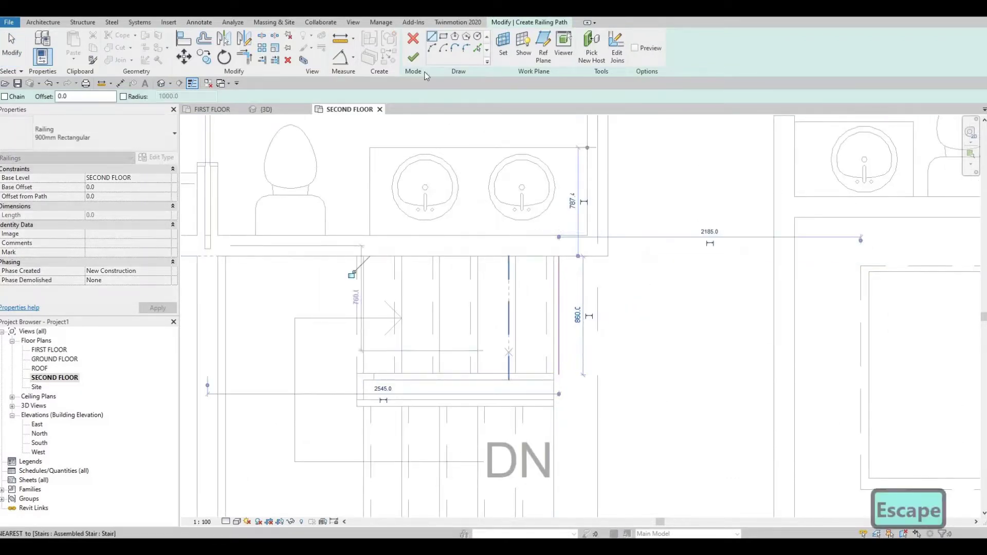
key("Escape")
left_click(413, 57)
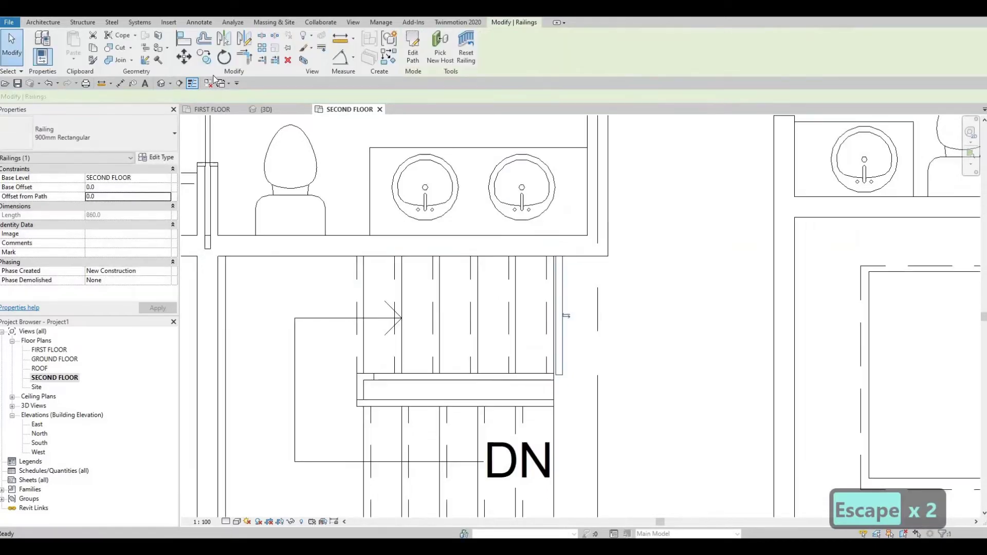
Step: Extend the new landing railing's path south to about 1040 mm across the gap between the stair flights, and check it in 3D
left_click(159, 86)
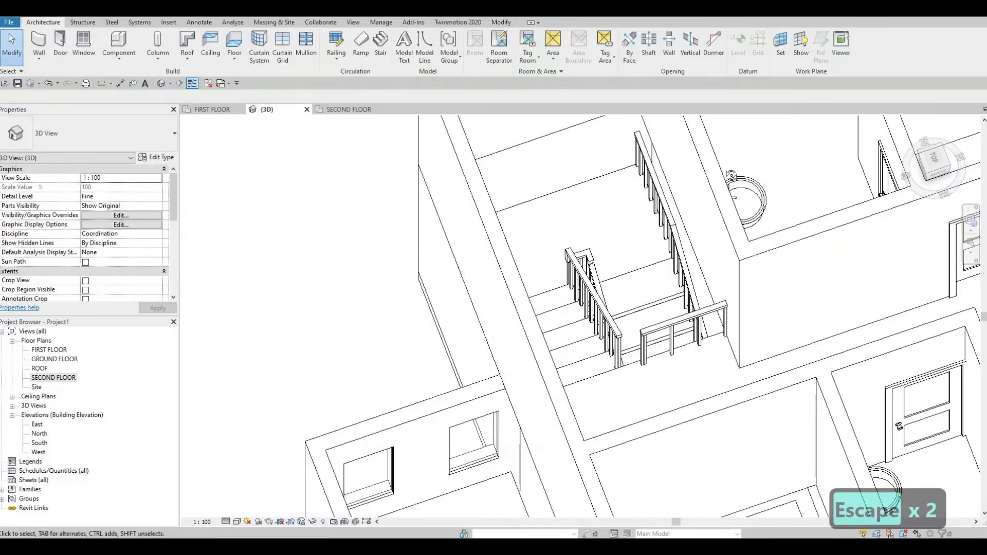
middle_click_drag(731, 174, 654, 277, "shift")
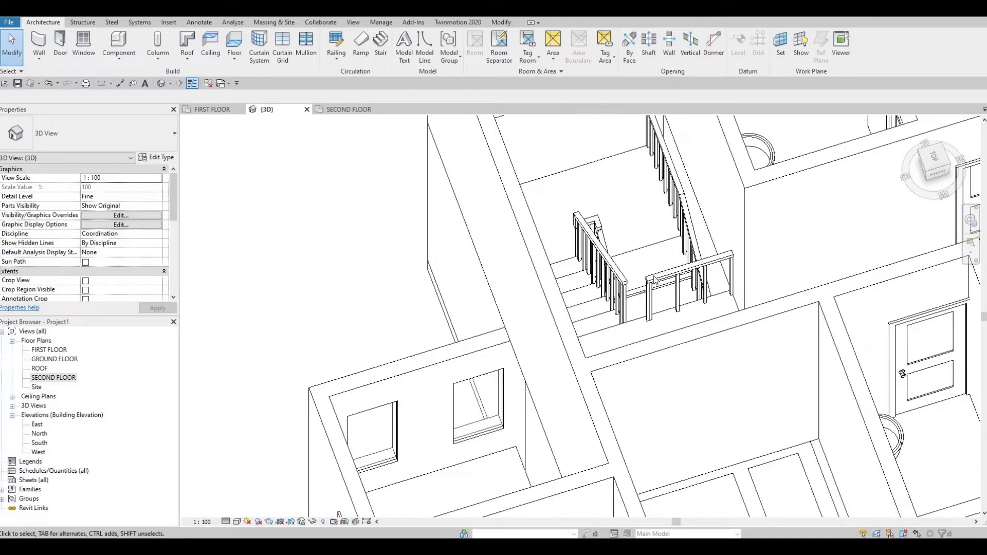
left_click(654, 280)
scroll(652, 284, "up", 2)
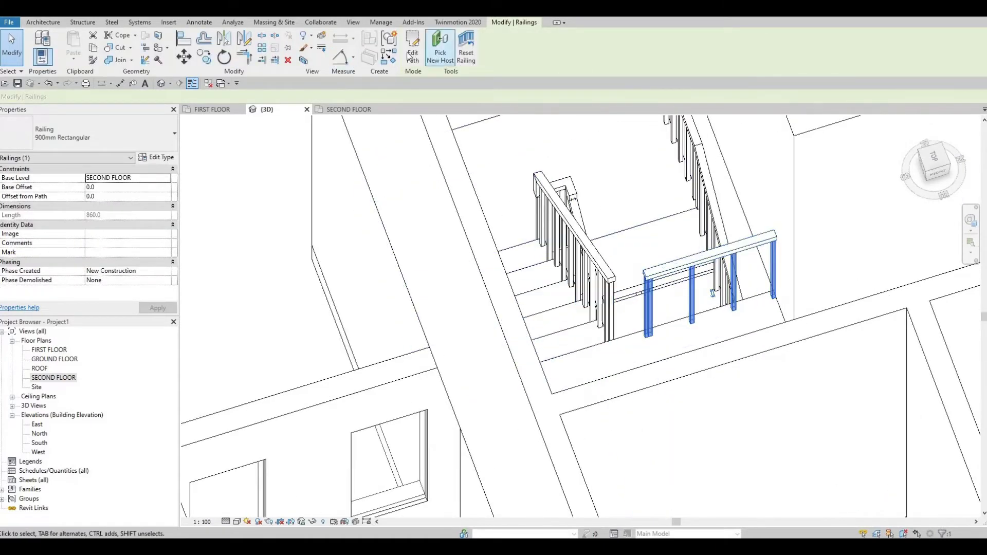
left_click(412, 55)
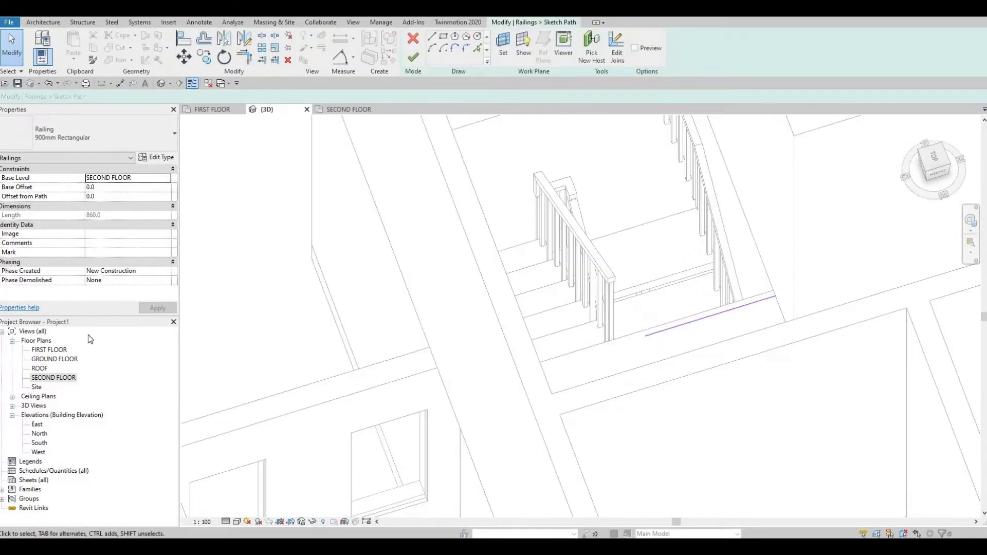
double_click(65, 378)
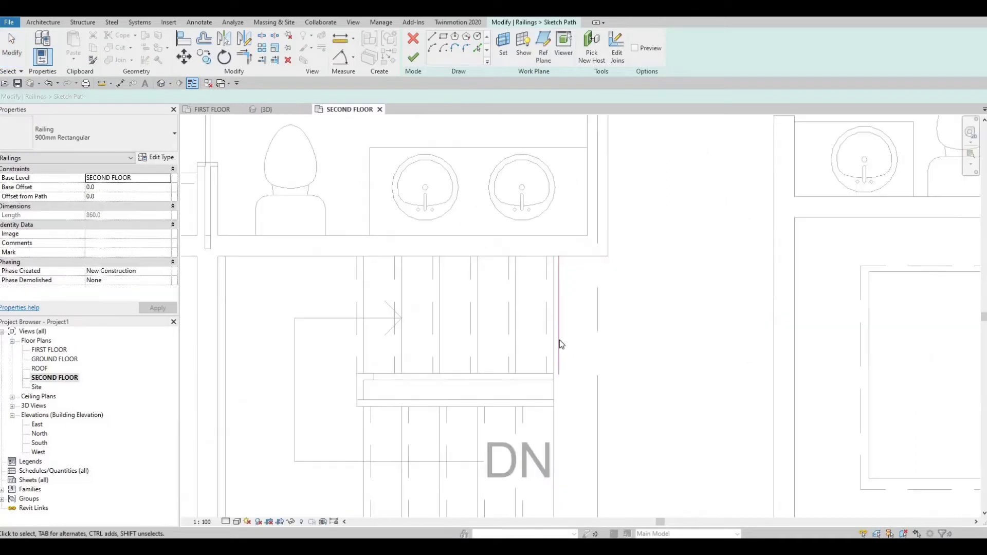
left_click(560, 377)
left_click_drag(559, 376, 562, 399)
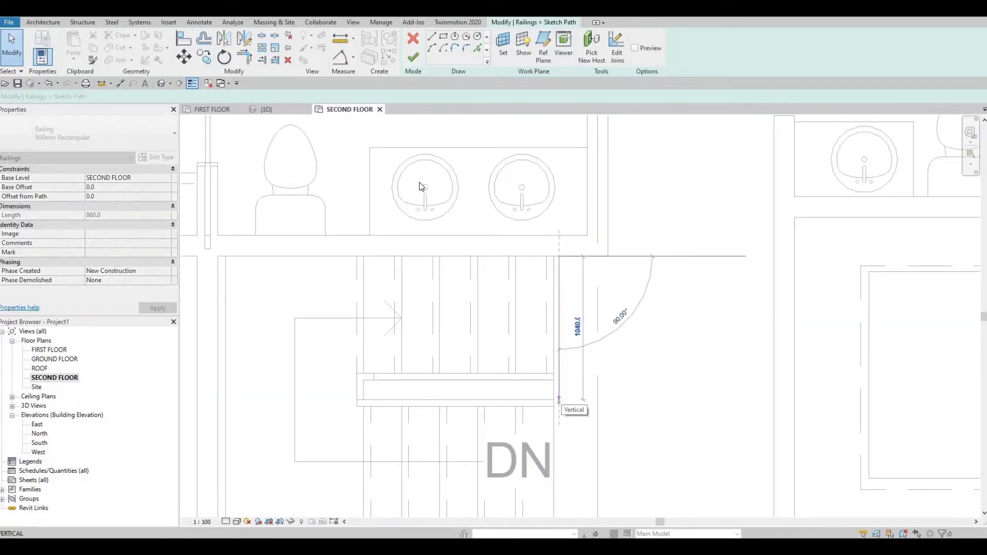
left_click(412, 58)
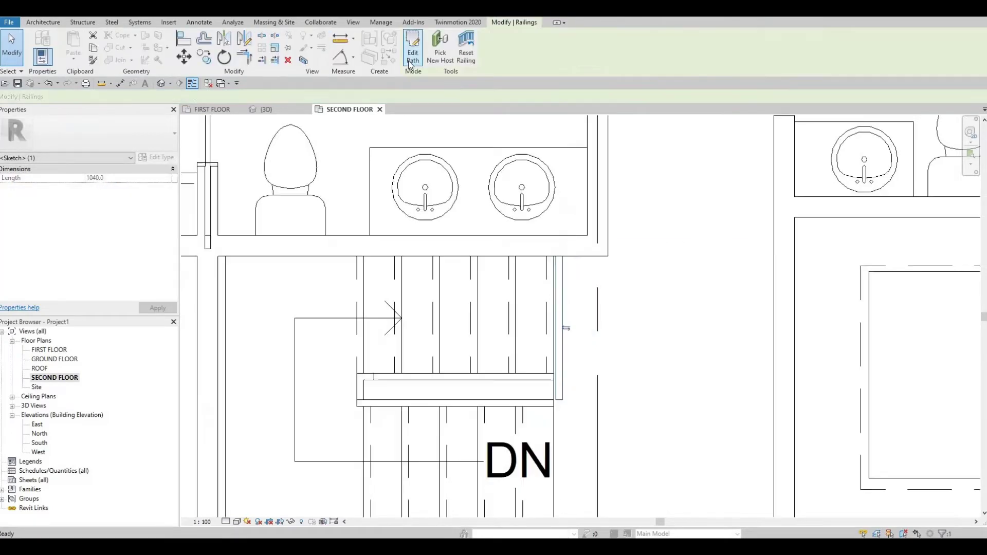
key("Escape")
key("Escape")
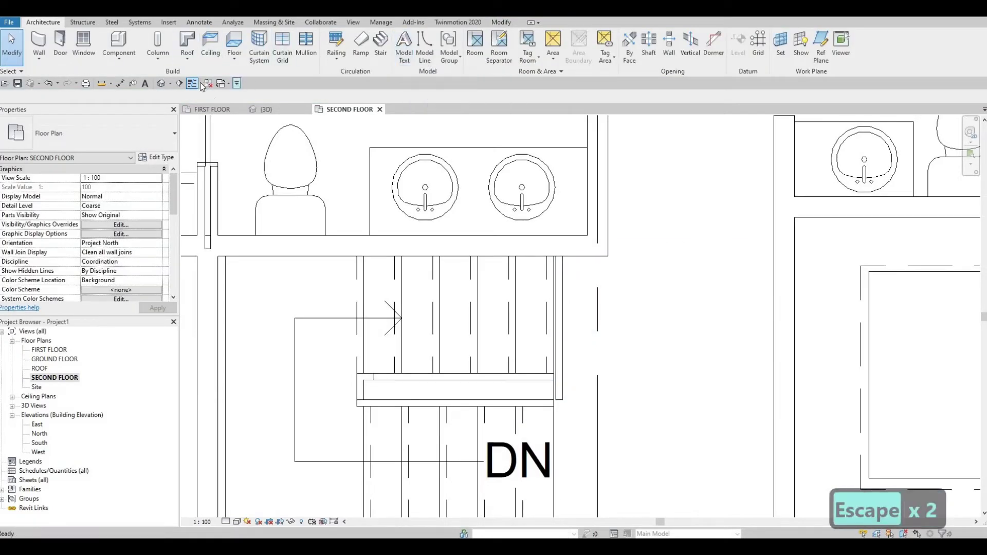
left_click(161, 83)
middle_click_drag(474, 287, 518, 319, "shift")
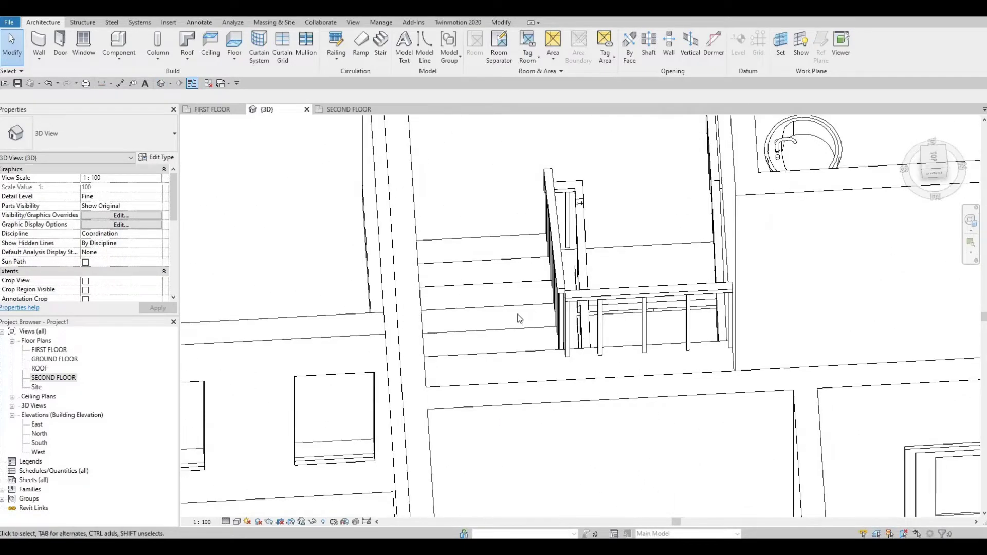
Step: Examine the new landing railing and the stair flights from several sides in 3D
middle_click_drag(693, 307, 669, 149, "shift")
scroll(656, 139, "up", 1)
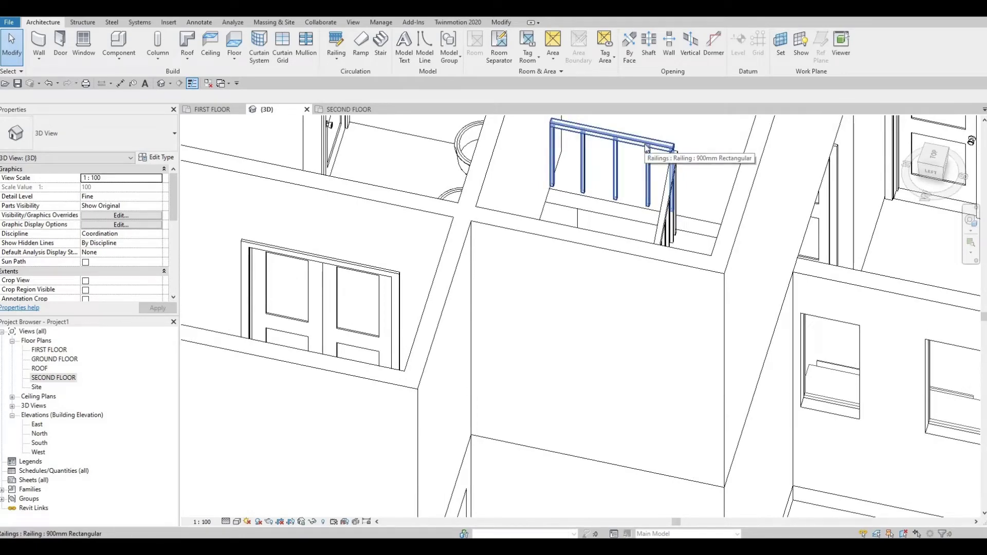
left_click(653, 175)
key("Escape")
scroll(656, 171, "down", 1)
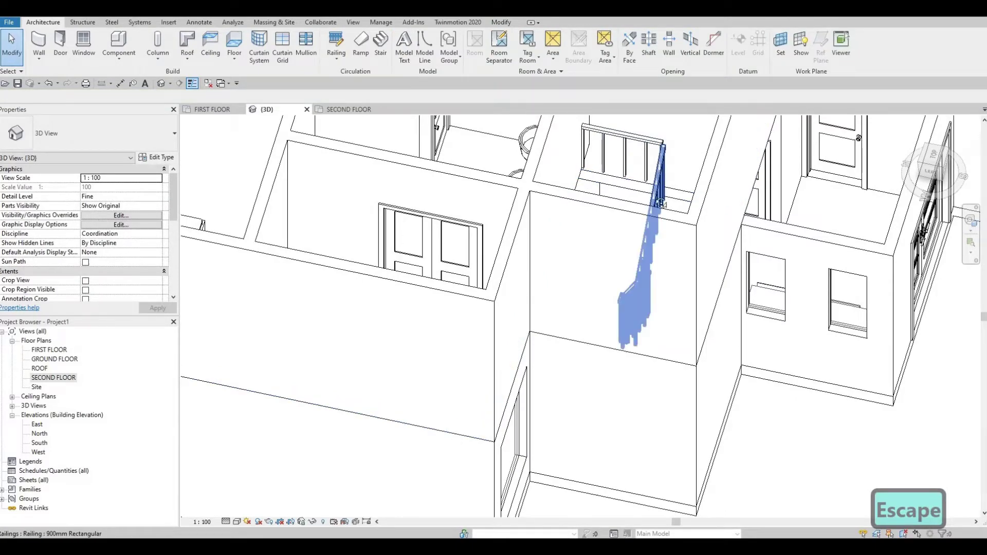
middle_click_drag(661, 203, 699, 201, "shift")
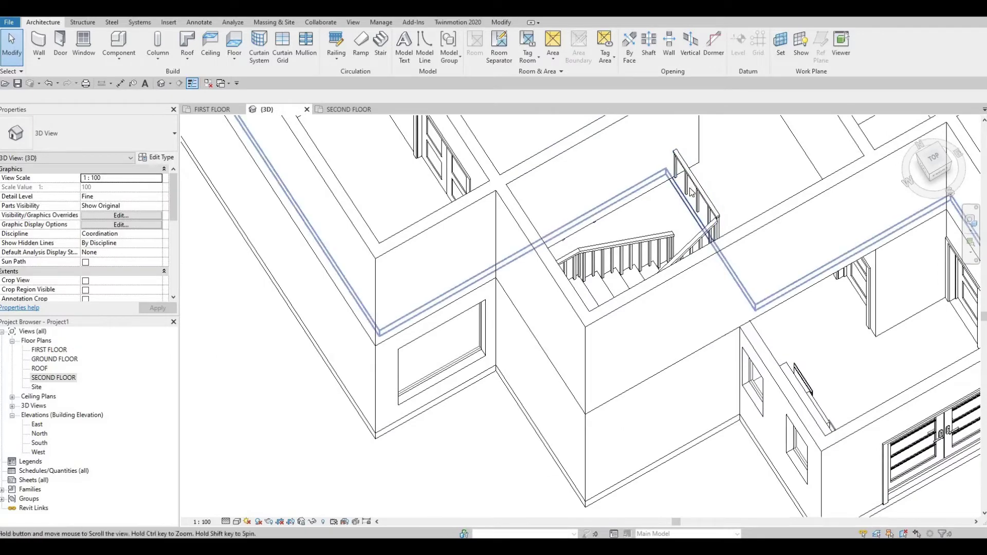
scroll(691, 195, "down", 2)
middle_click_drag(743, 221, 634, 153, "shift")
scroll(634, 154, "up", 2)
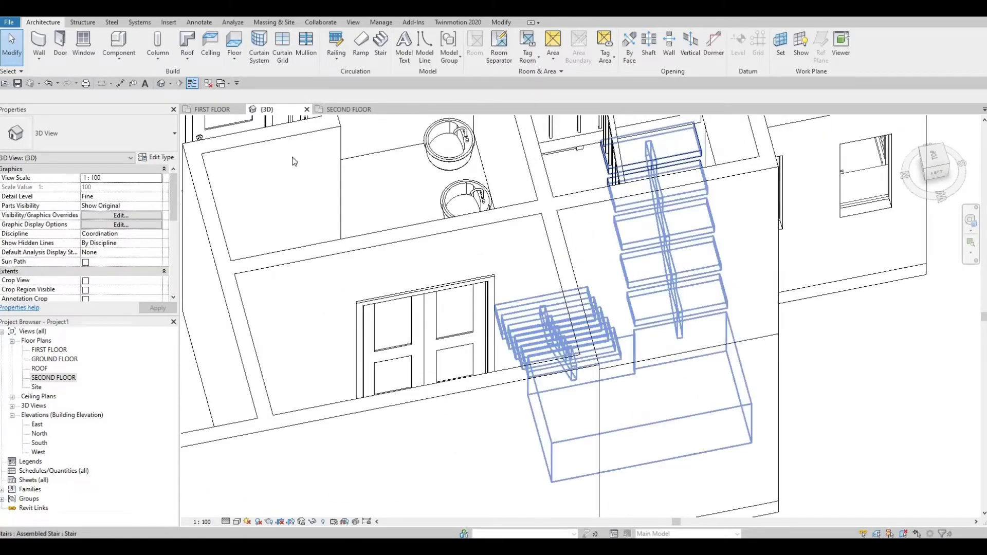
Step: Review the stair type's properties and its right support options, leaving the type unaltered
left_click(156, 158)
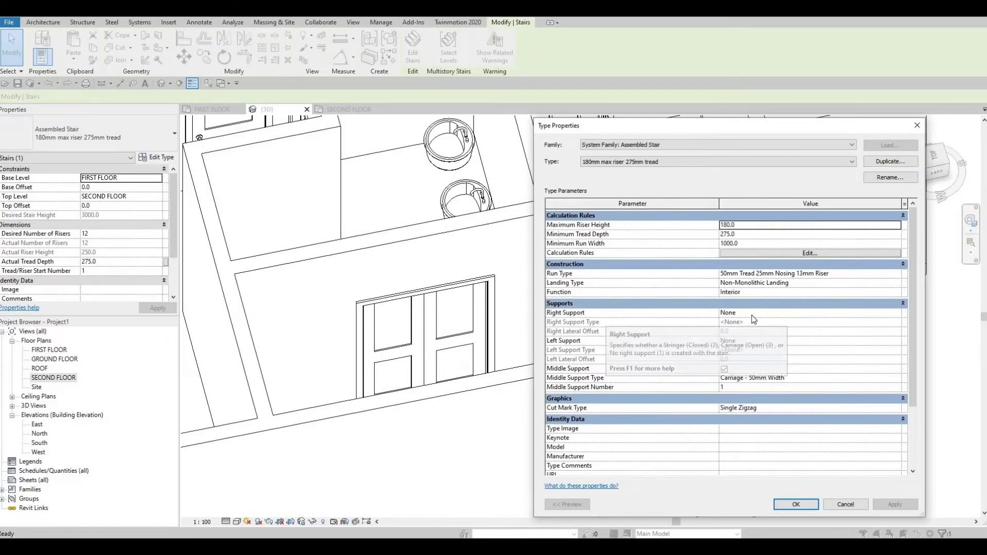
left_click(897, 314)
key("alt+Down")
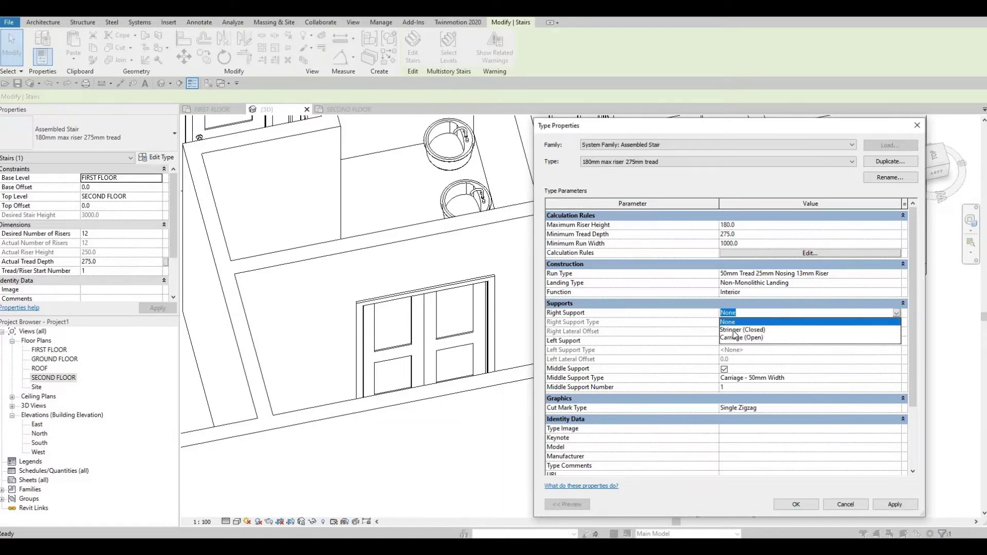
key("Escape")
key("Escape")
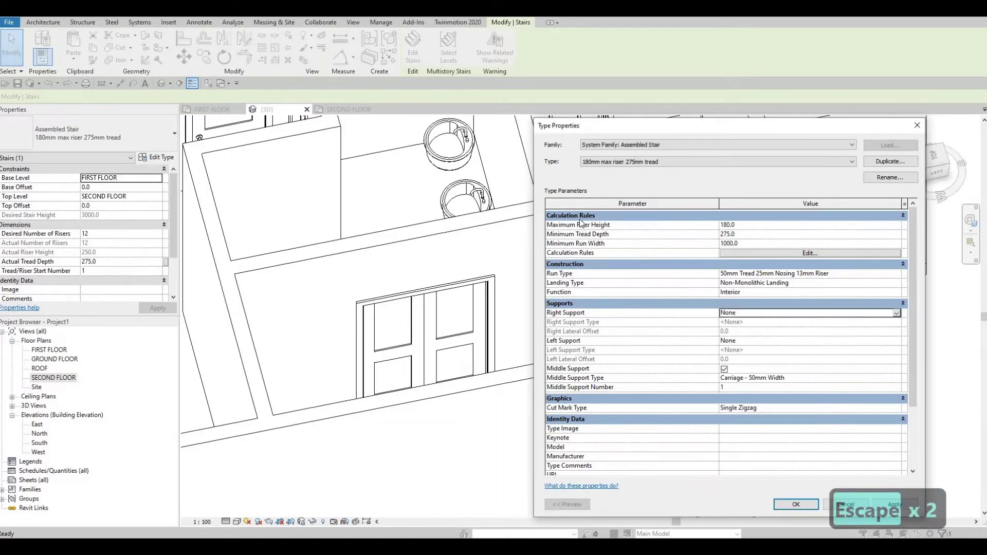
key("Escape")
key("Escape")
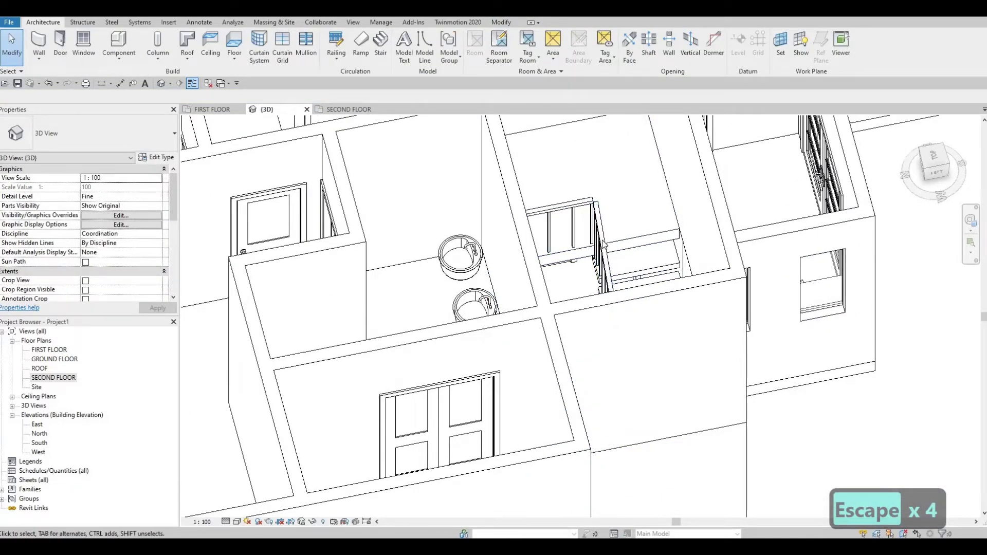
Step: Examine the landing railing, the stairs and the whole house from several sides in 3D
left_click(591, 234)
key("Escape")
key("Escape")
key("Escape")
middle_click_drag(636, 327, 664, 312, "shift")
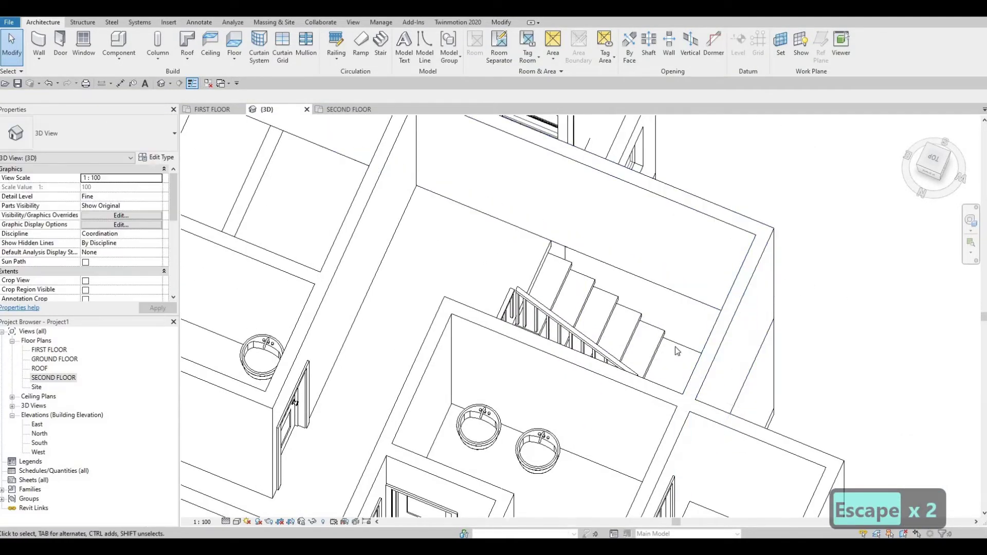
middle_click_drag(678, 351, 522, 226, "shift")
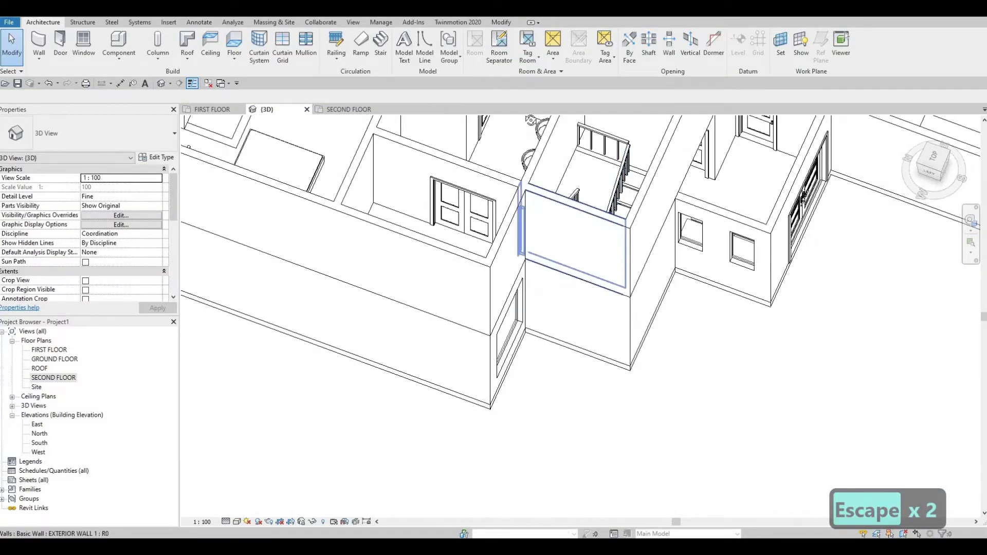
middle_click_drag(661, 216, 597, 128, "shift")
middle_click_drag(606, 241, 619, 338)
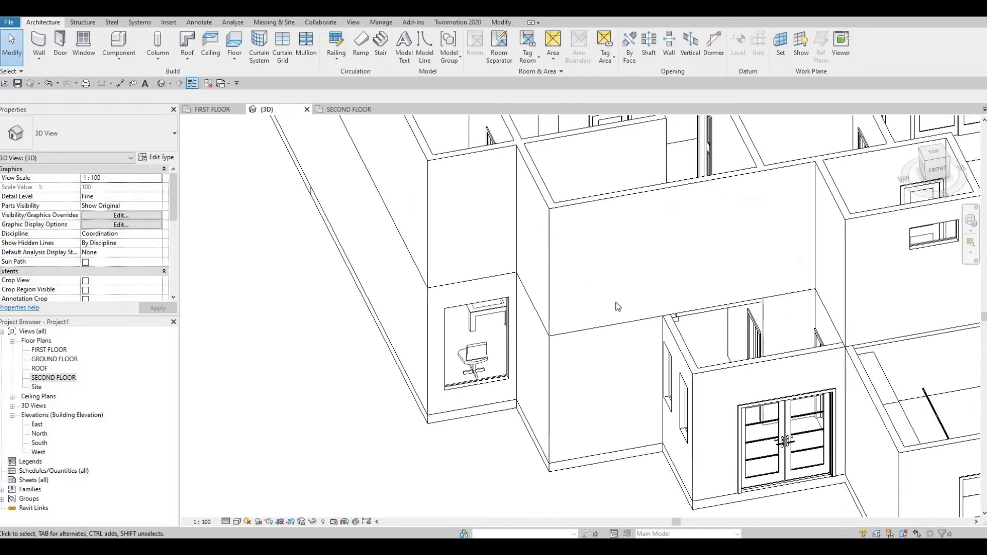
scroll(599, 291, "down", 5)
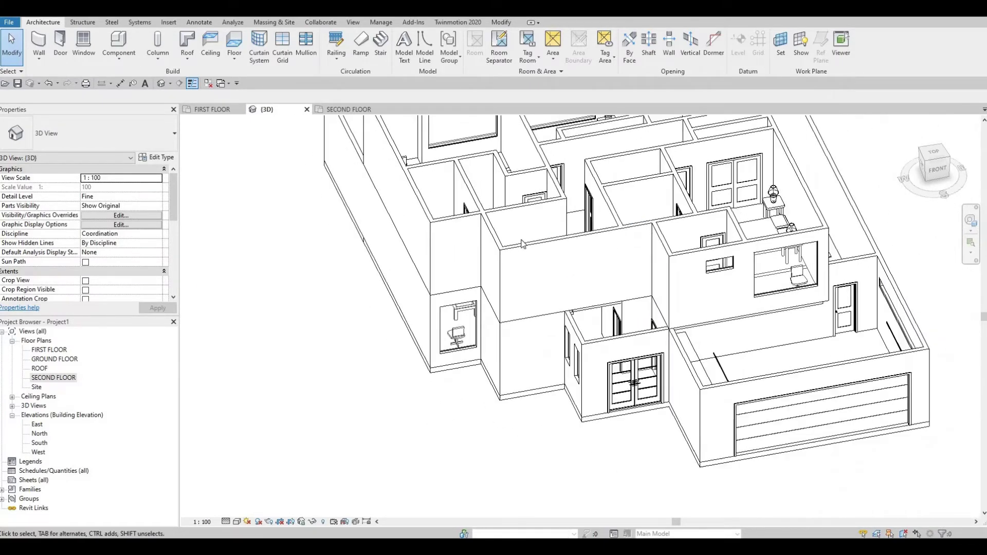
scroll(522, 243, "up", 1)
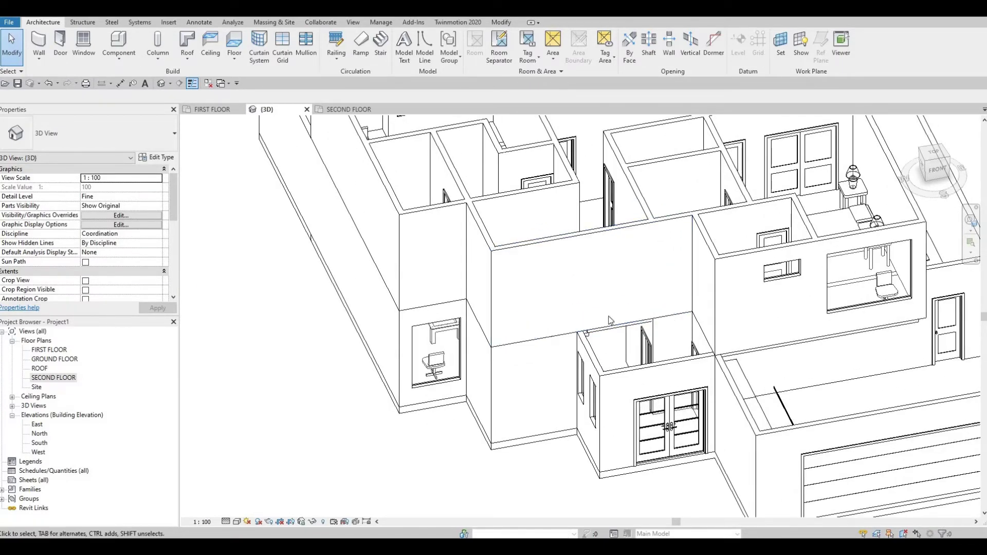
middle_click_drag(592, 316, 477, 268, "shift")
scroll(529, 296, "down", 2)
middle_click_drag(535, 313, 524, 342)
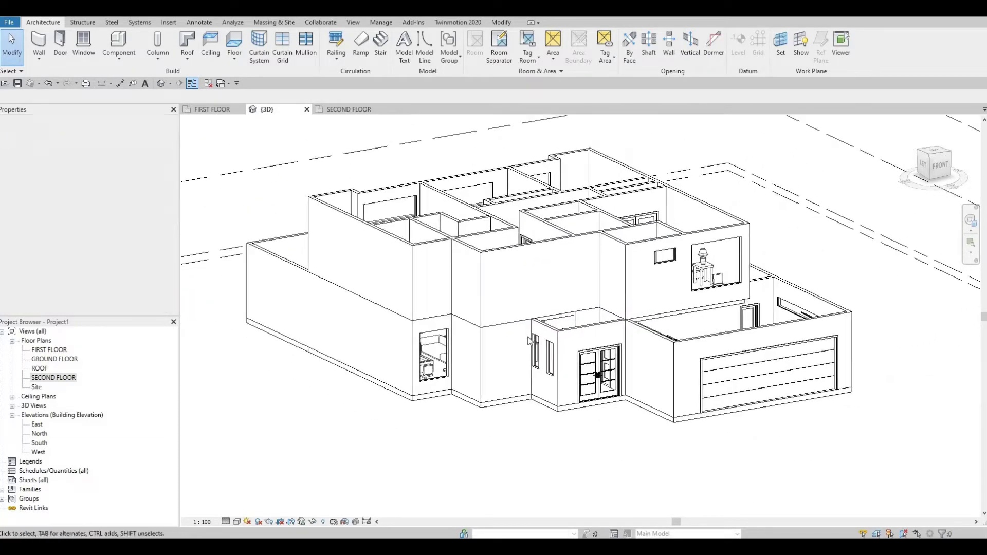
middle_click_drag(651, 242, 645, 376, "shift")
middle_click_drag(634, 247, 629, 304, "shift")
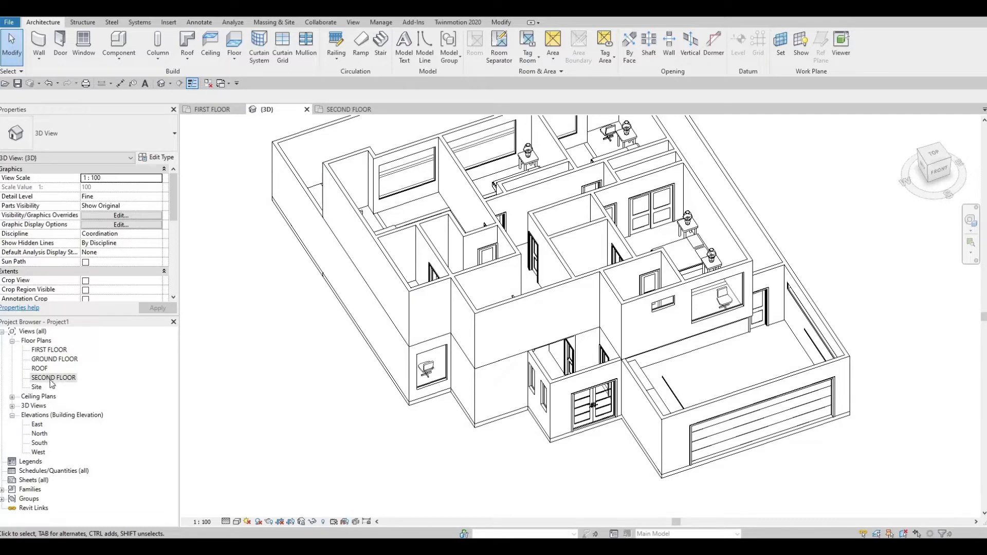
Step: Start a roof by footprint in the SECOND FLOOR plan and duplicate the Generic Roof - 300mm type as ROOF 1
middle_click_drag(434, 313, 456, 290)
scroll(456, 290, "down", 5)
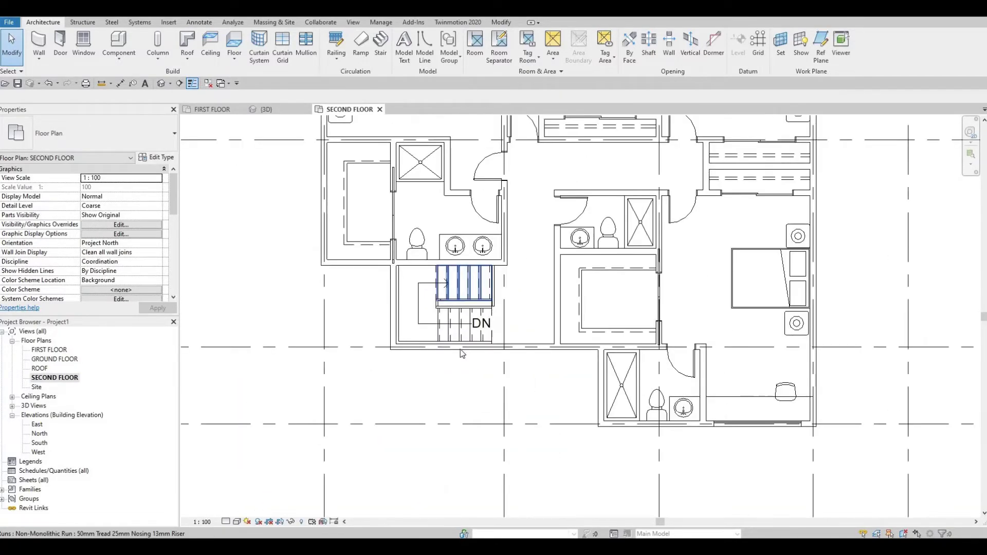
middle_click_drag(461, 350, 458, 408)
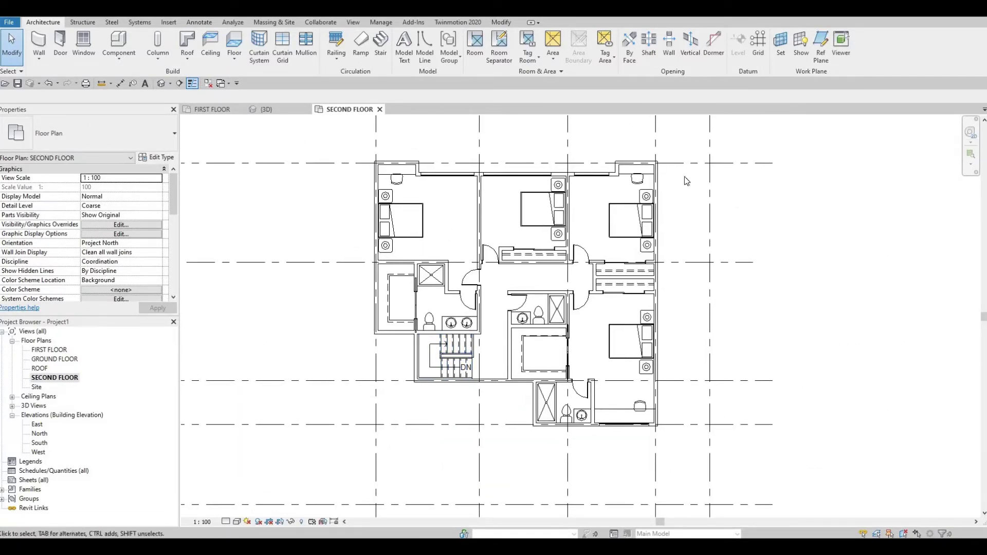
left_click(188, 40)
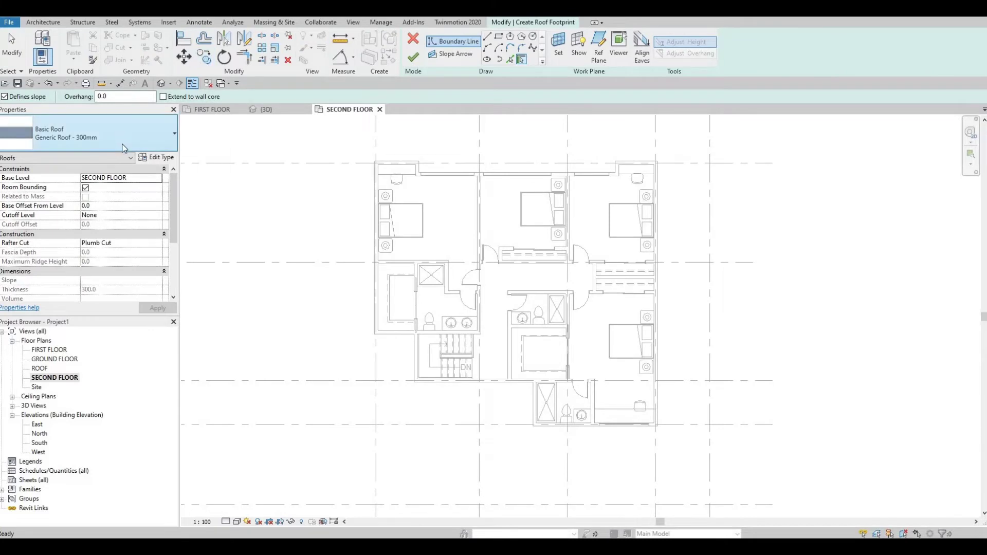
left_click(154, 157)
left_click(890, 162)
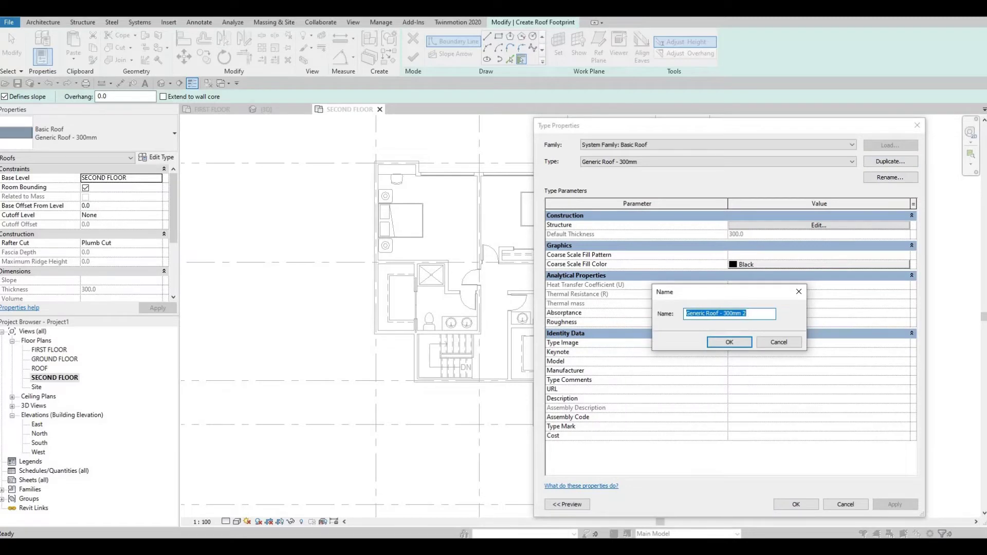
type("roof 1")
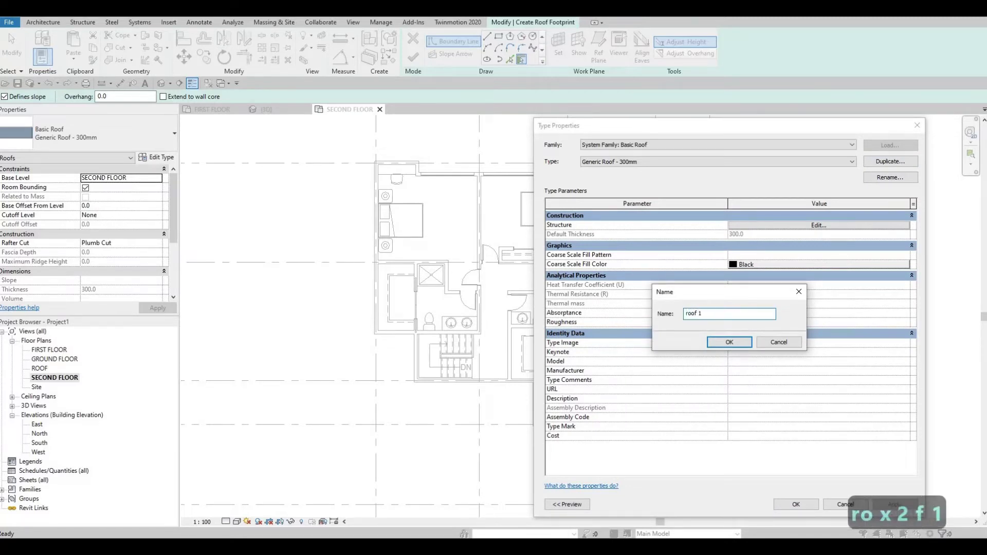
key("BackSpace")
key("BackSpace")
key("BackSpace")
key("BackSpace")
key("BackSpace")
key("BackSpace")
key("BackSpace")
key("BackSpace")
key("BackSpace")
key("BackSpace")
key("BackSpace")
key("BackSpace")
key("BackSpace")
key("Caps_Lock")
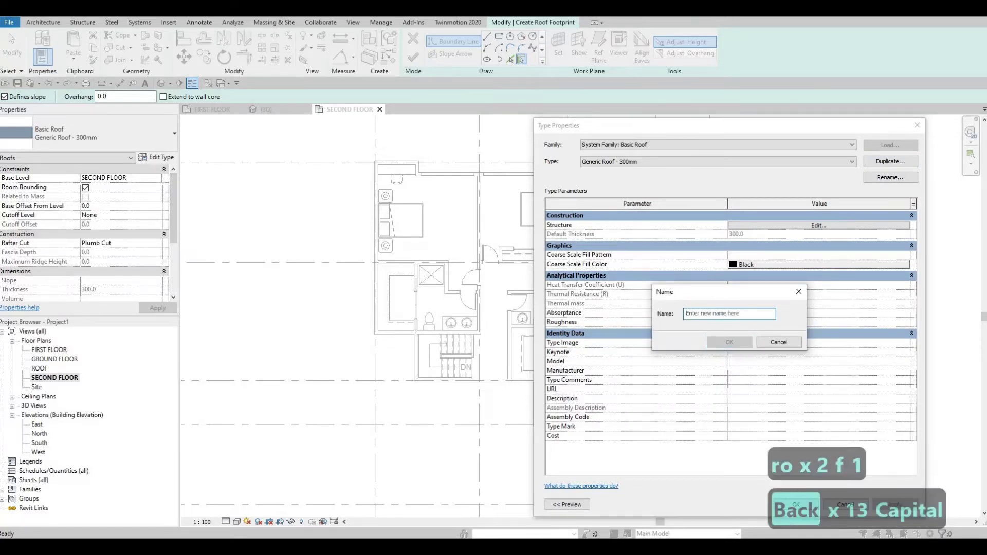
type("ROOF 1")
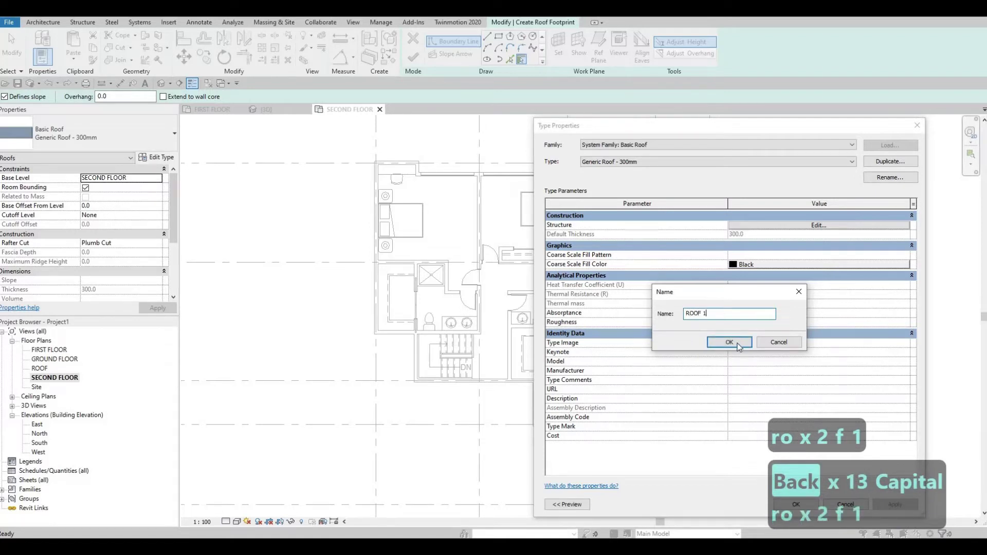
left_click(739, 346)
Step: Set the thickness of the ROOF 1 type's structure layer to 200 mm
left_click(805, 226)
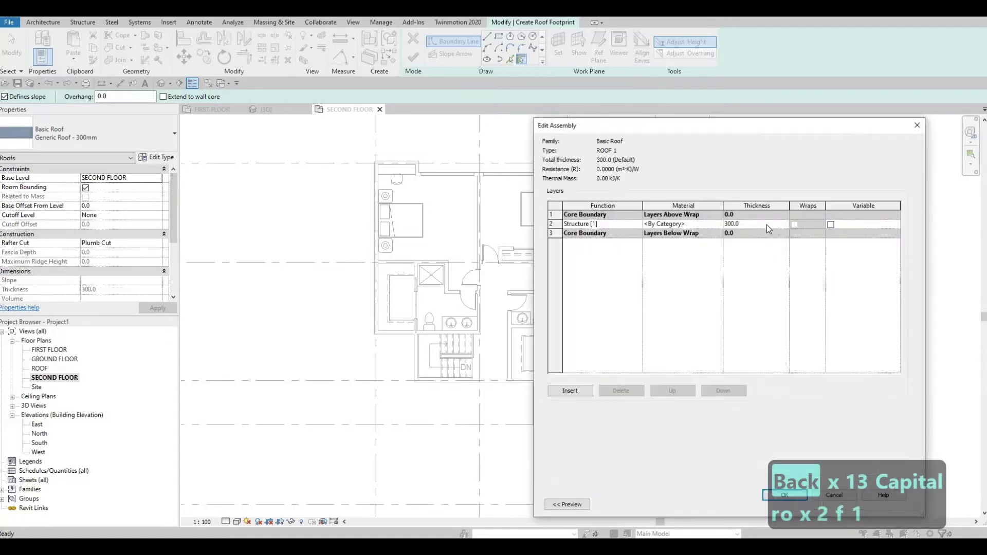
type("200")
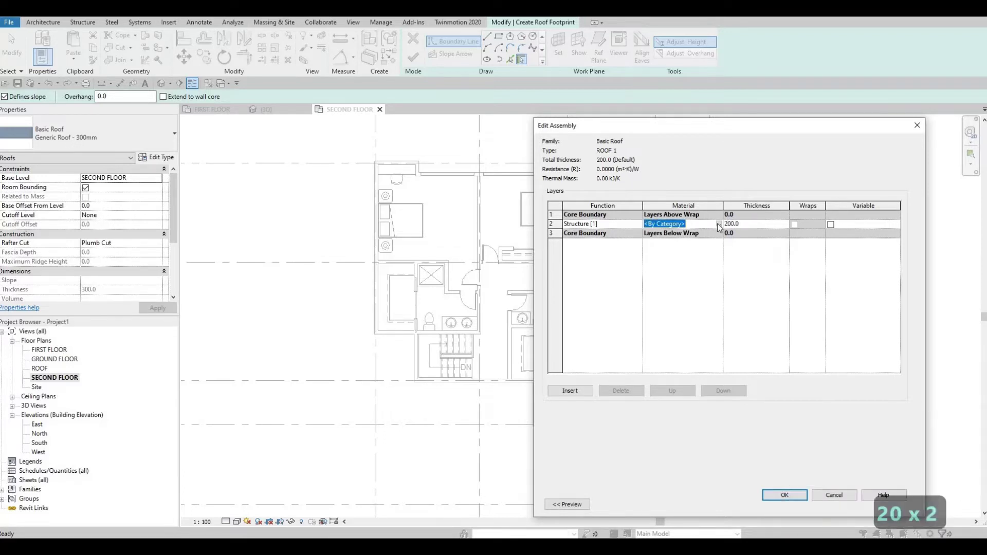
Step: Duplicate the PAINT 8 material as PAINT 9 and assign it to the structure layer of ROOF 1
left_click(719, 224)
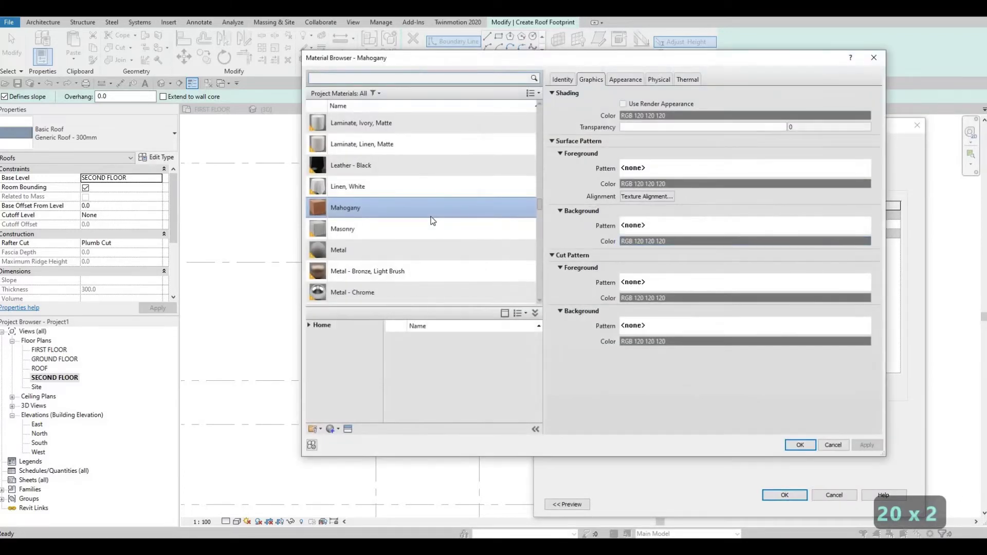
scroll(432, 220, "down", 10)
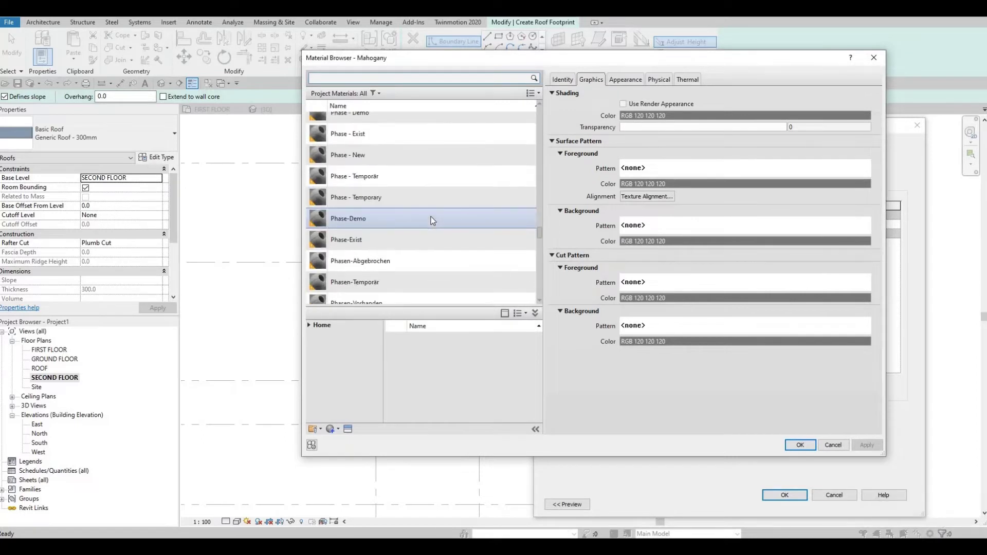
scroll(431, 217, "up", 3)
left_click(360, 179)
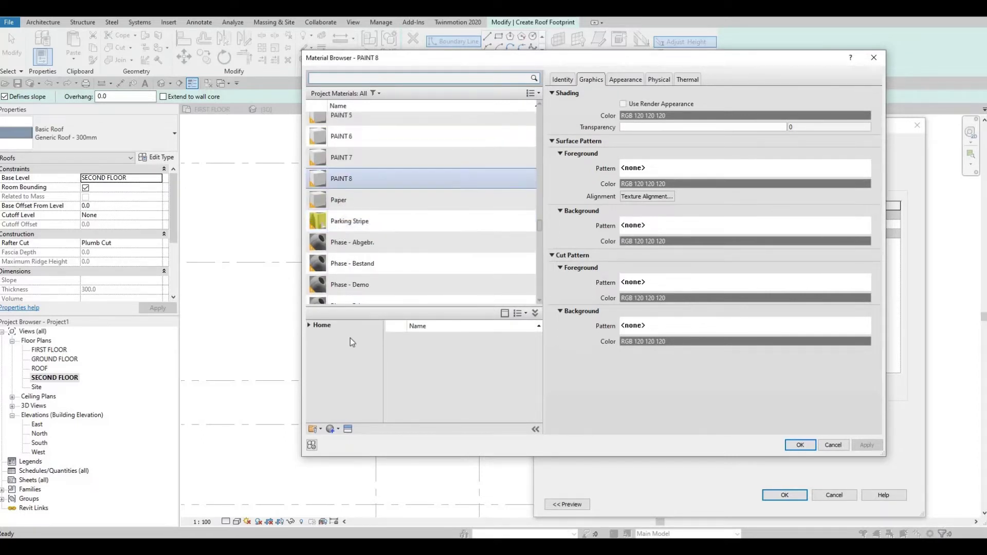
left_click(329, 431)
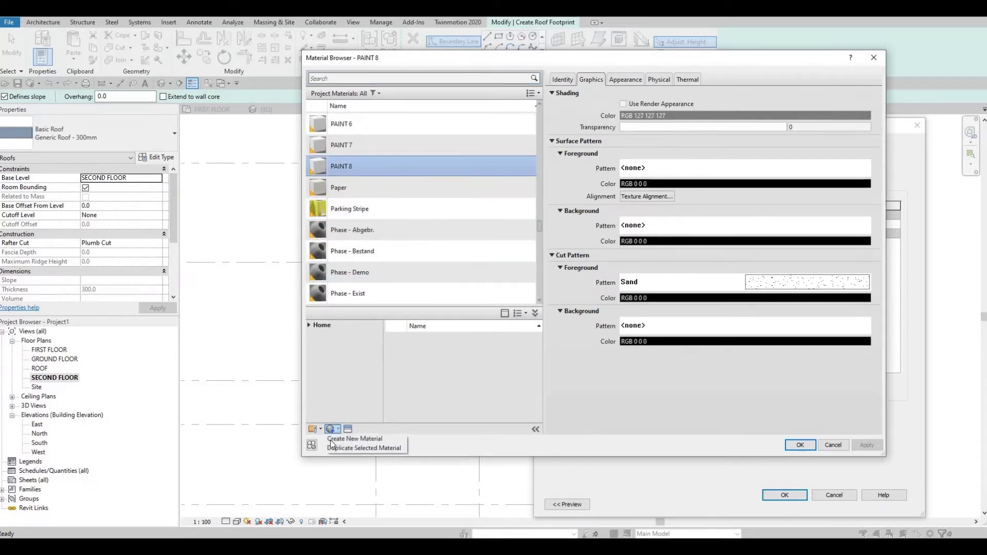
key("Return")
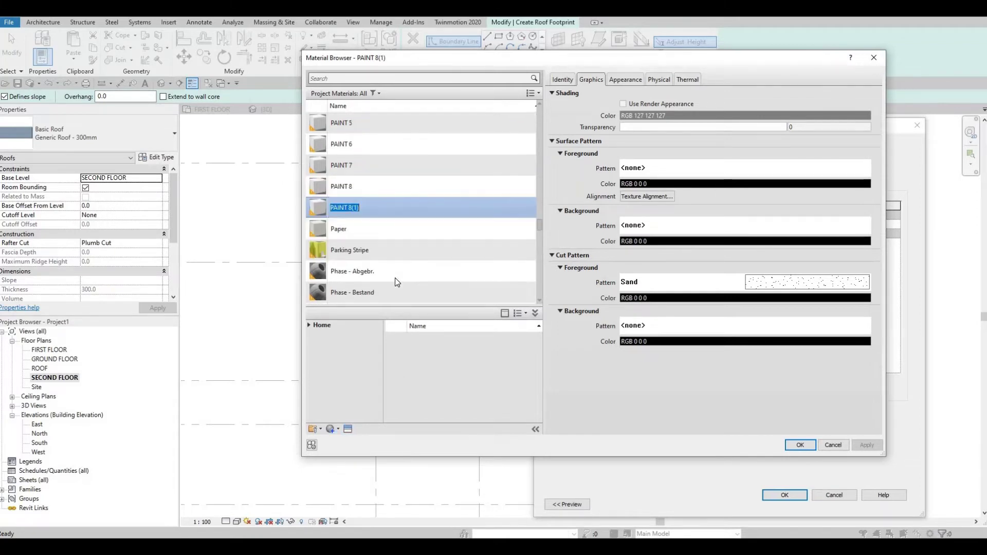
key("Right")
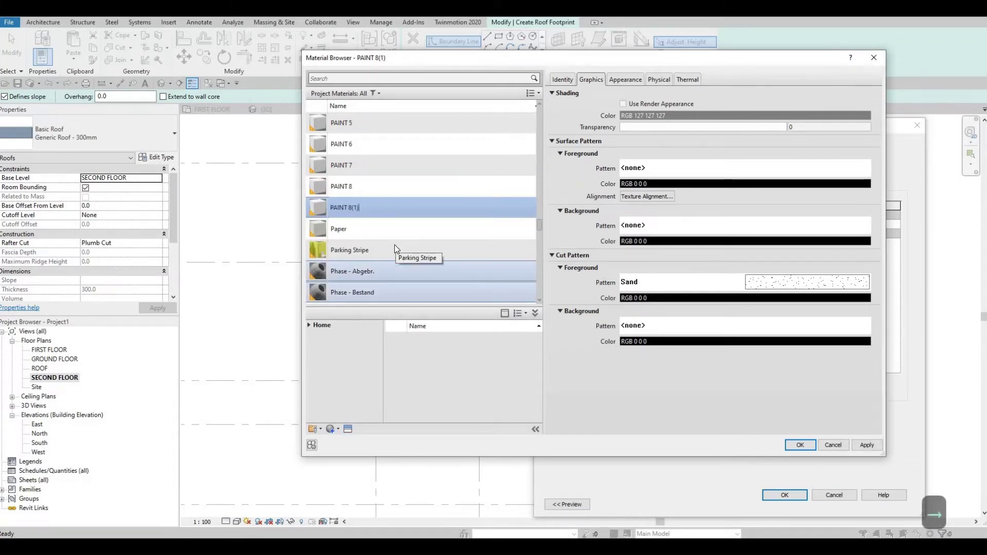
key("BackSpace")
key("BackSpace")
key("BackSpace")
key("BackSpace")
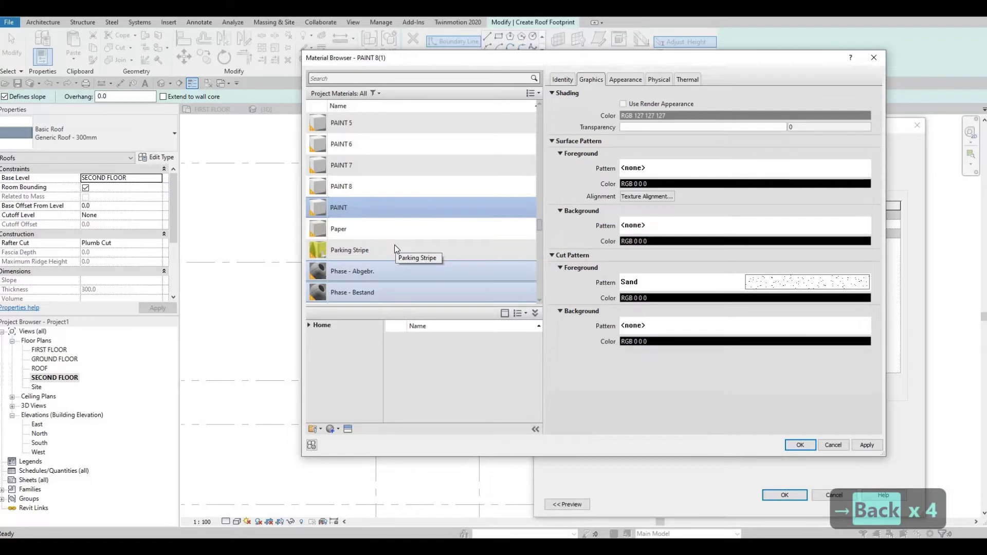
type("9")
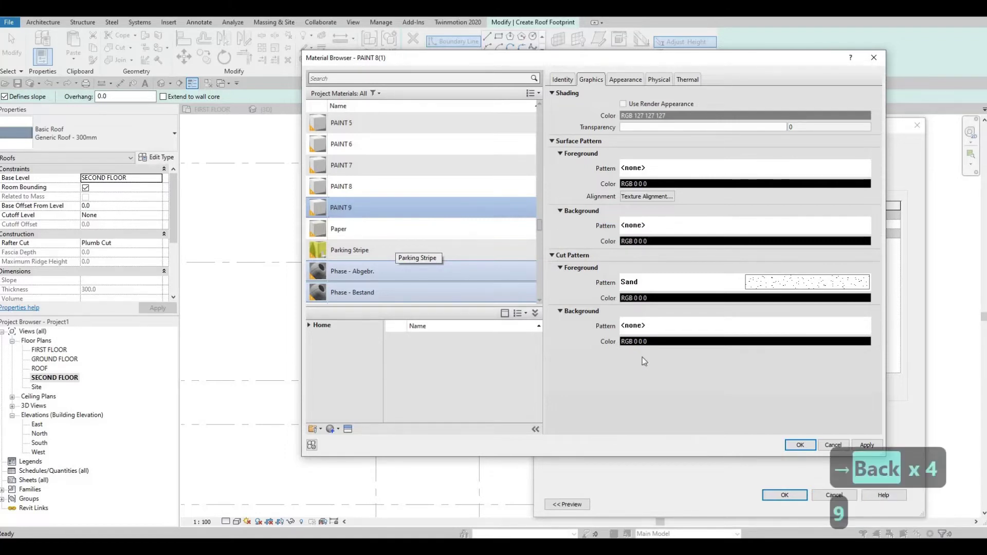
left_click(801, 445)
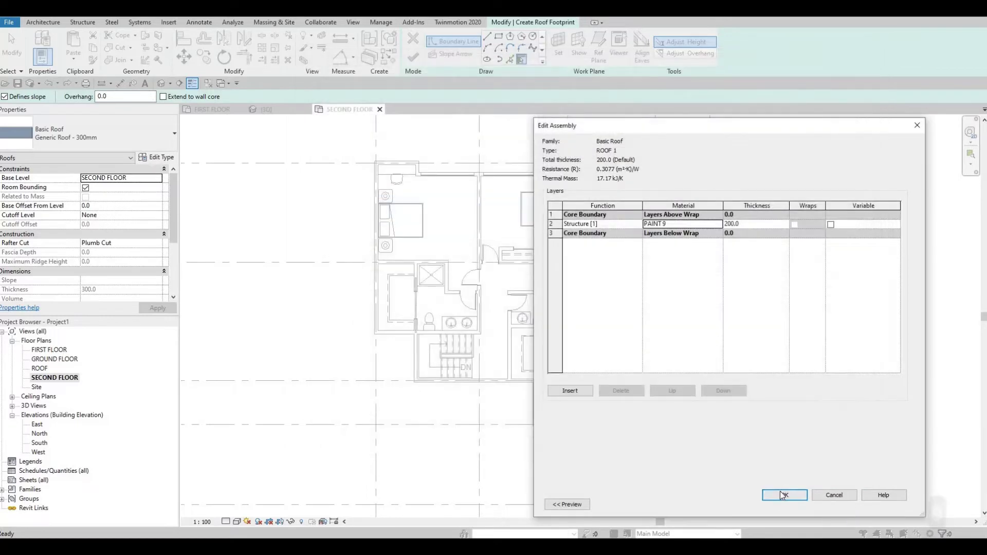
left_click(783, 495)
key("Return")
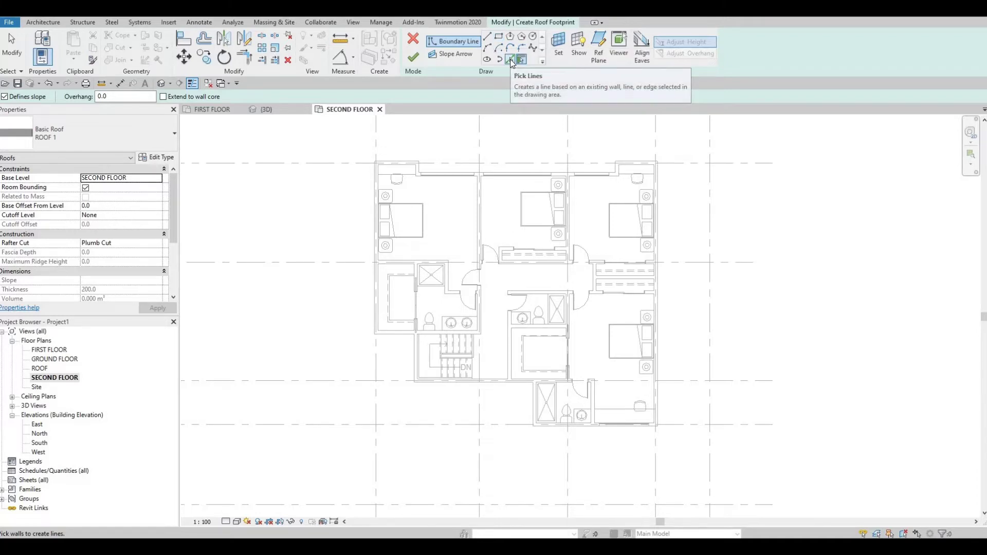
Step: Set the roof boundary to be made from picked lines and its base level to ROOF
left_click(511, 60)
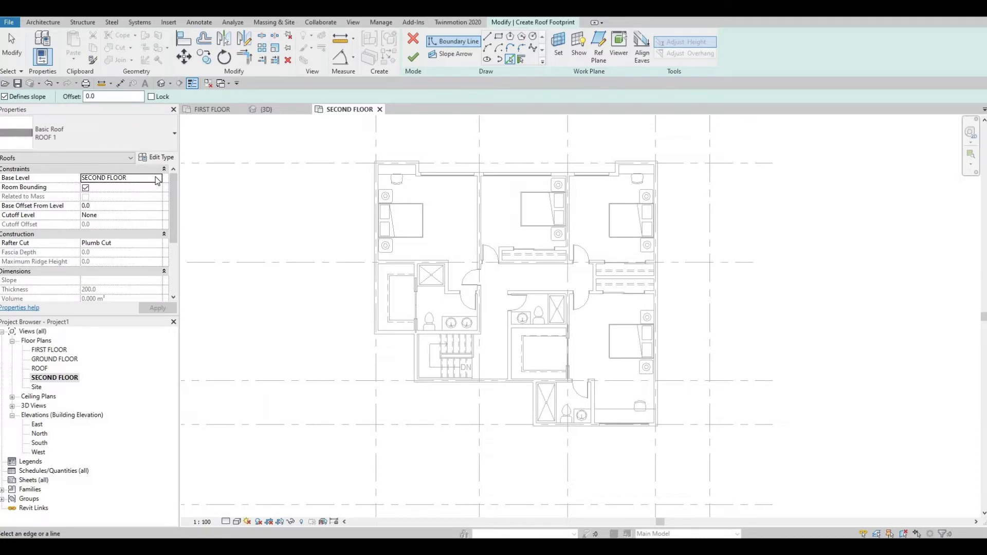
left_click(153, 180)
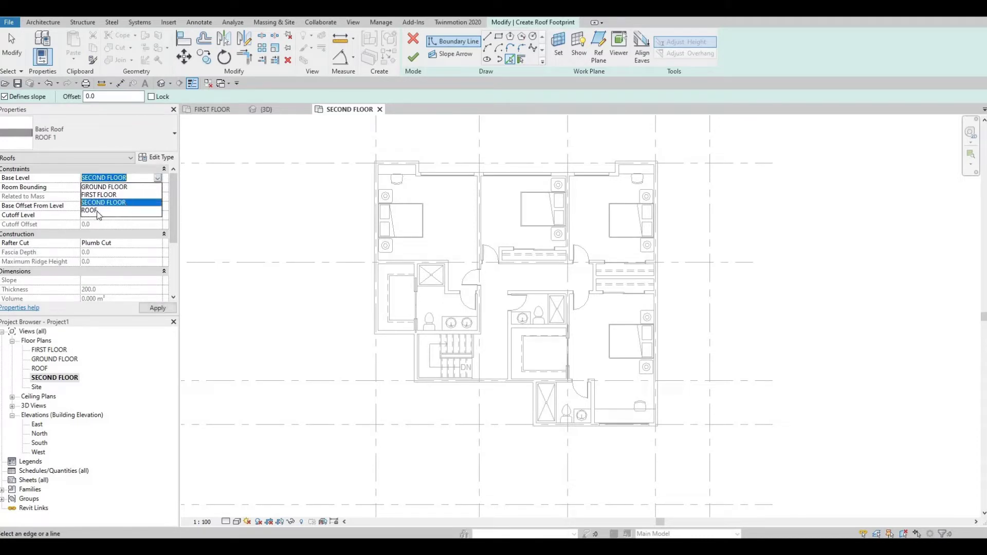
key("Down")
key("Return")
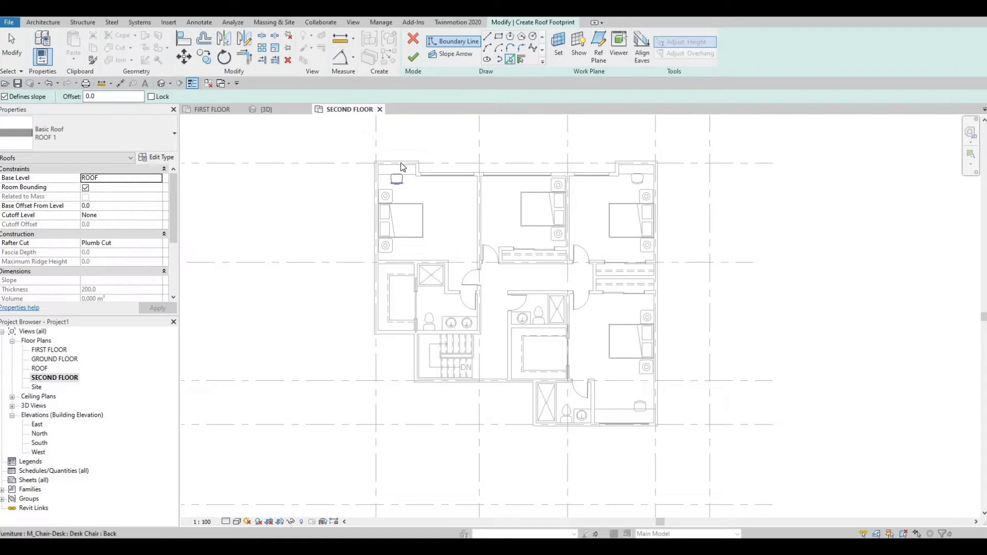
scroll(406, 170, "up", 5)
left_click(434, 179)
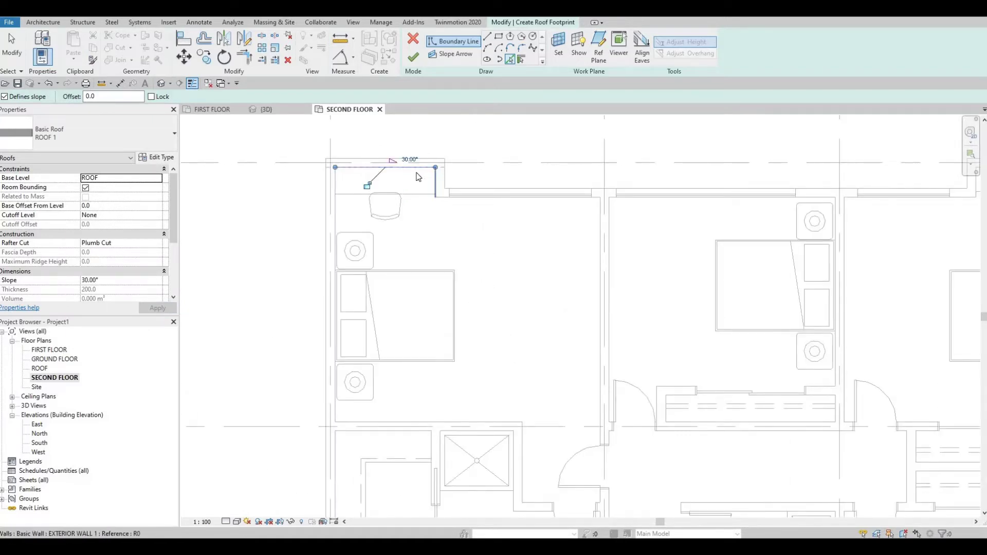
scroll(378, 159, "up", 2)
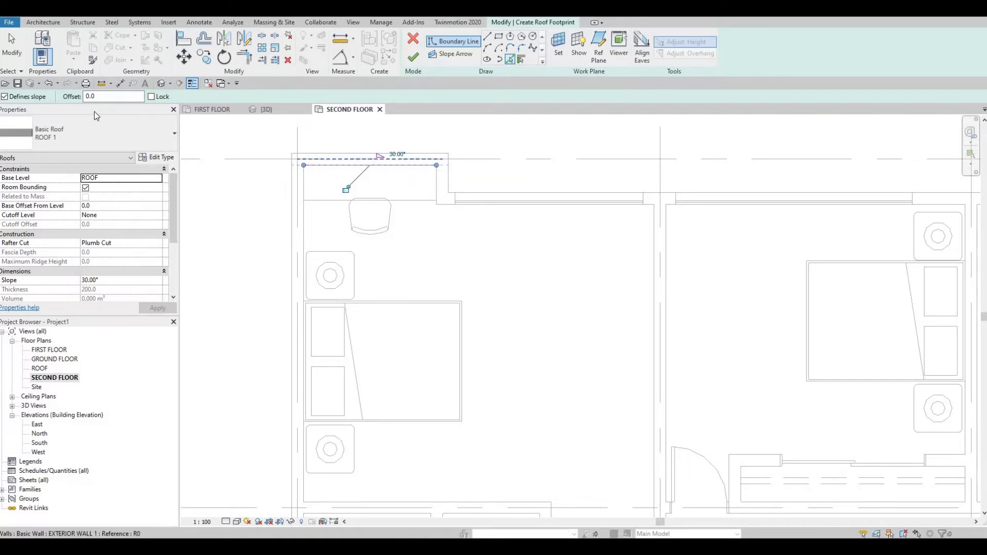
left_click(371, 165)
key("Escape")
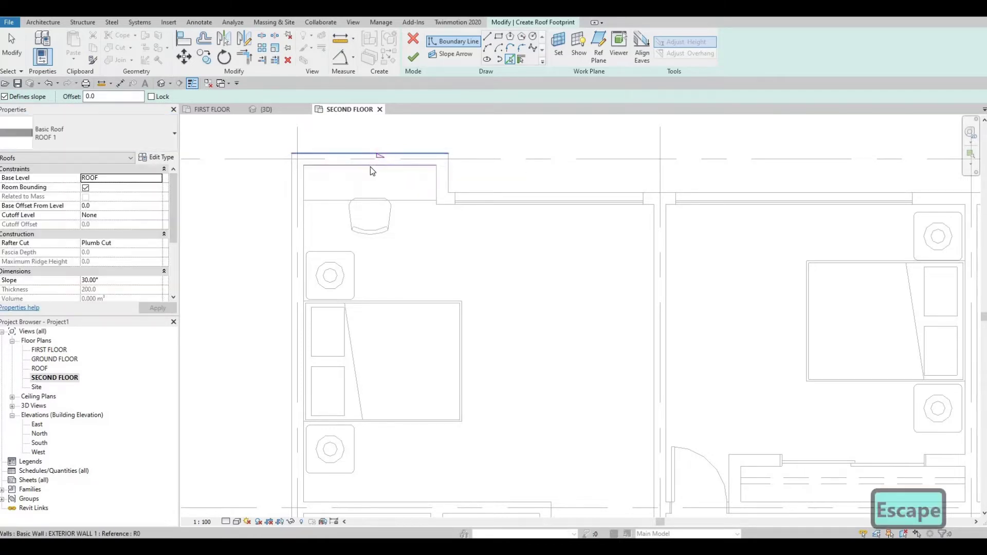
key("Delete")
key("Delete")
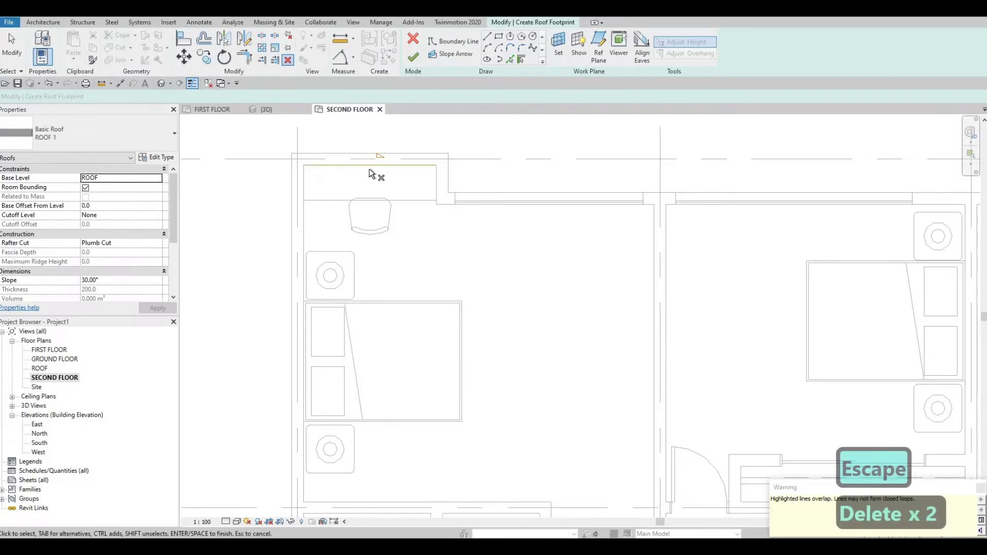
key("Escape")
key("Escape")
left_click(371, 166)
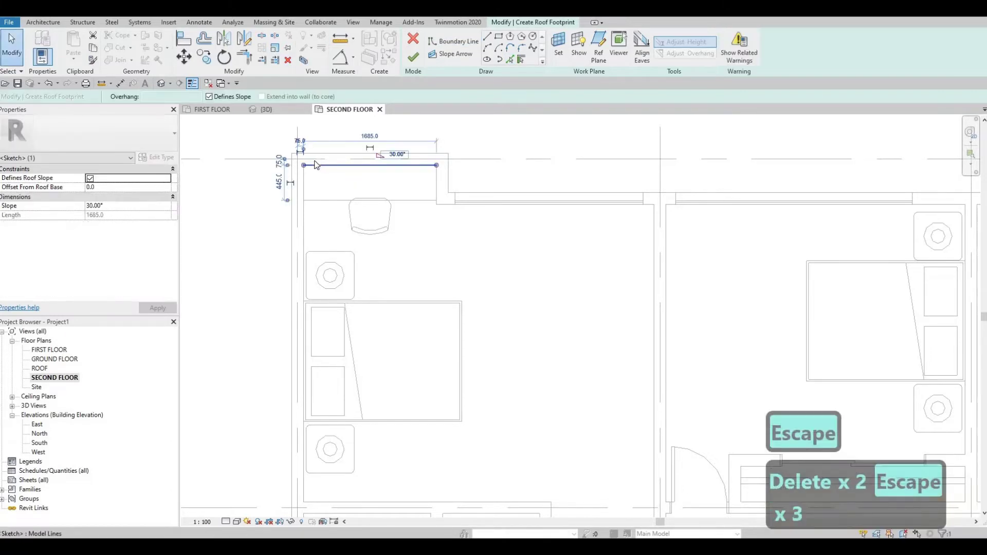
key("Delete")
left_click(351, 169)
key("Delete")
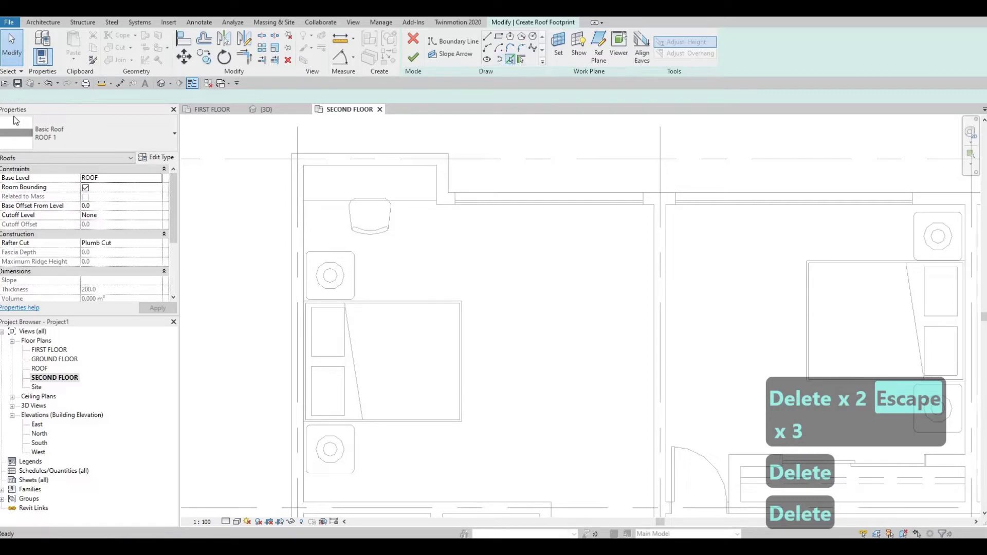
Step: Pick non-sloping roof boundary lines along the inner faces of the northwest bedroom's alcove, west wall and the recessed north wall
left_click(510, 60)
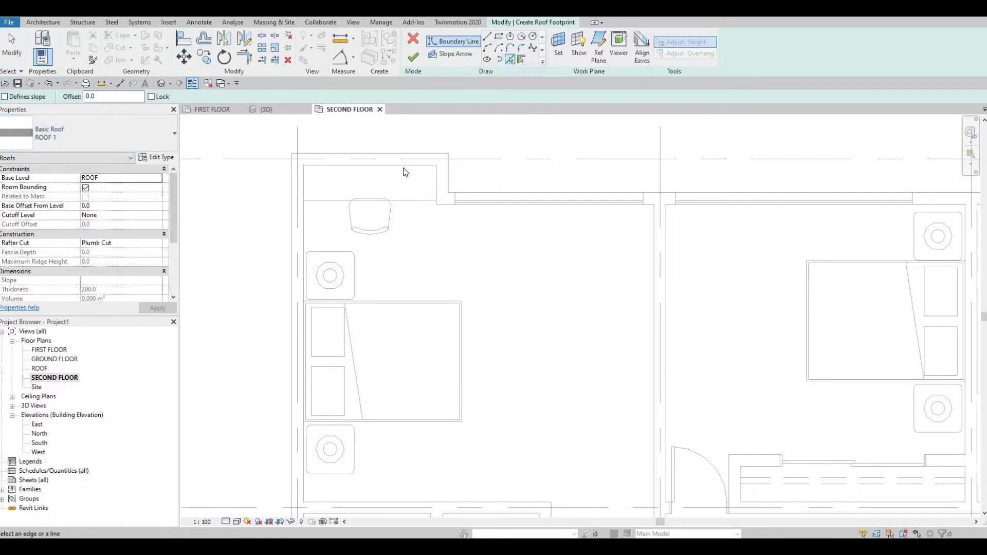
left_click(404, 168)
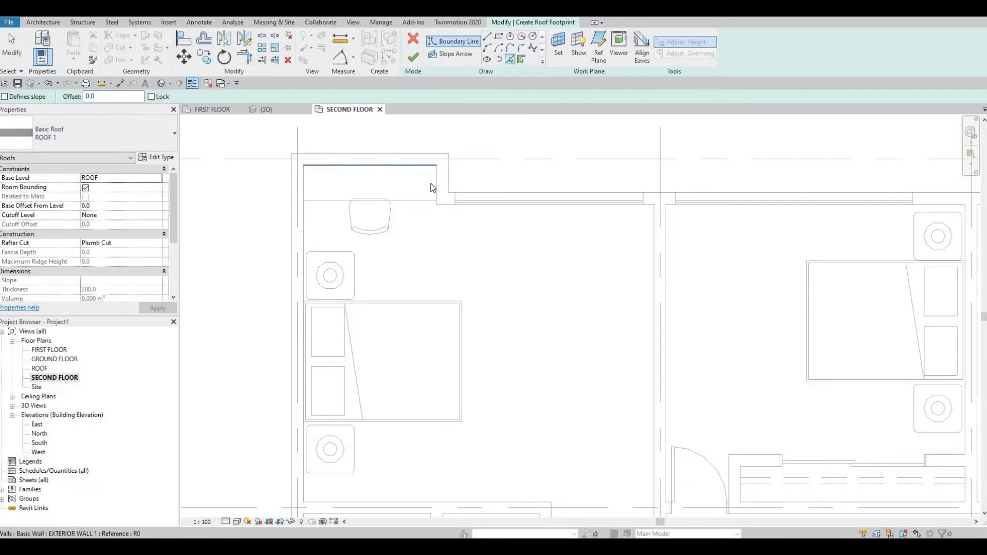
left_click(437, 184)
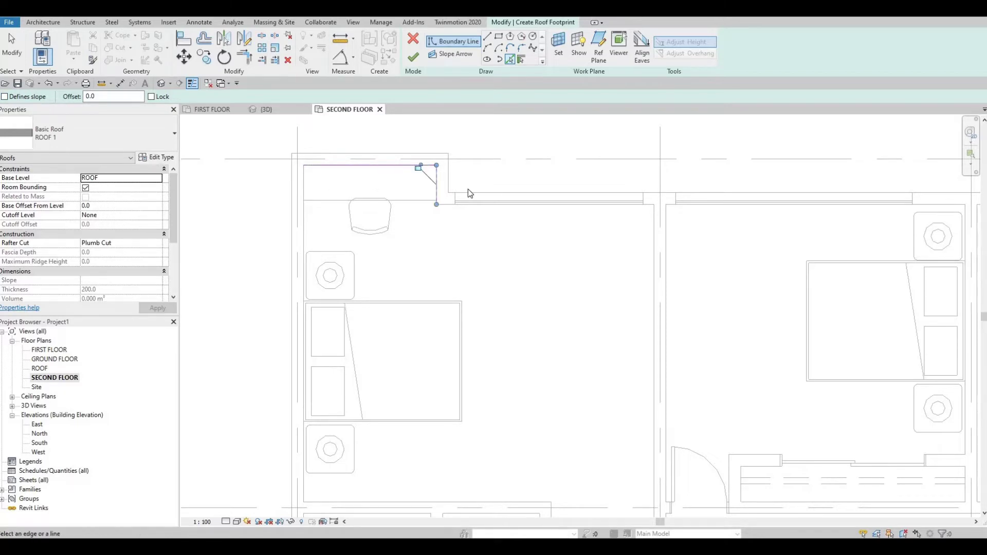
left_click(304, 216)
middle_click_drag(444, 205, 363, 201)
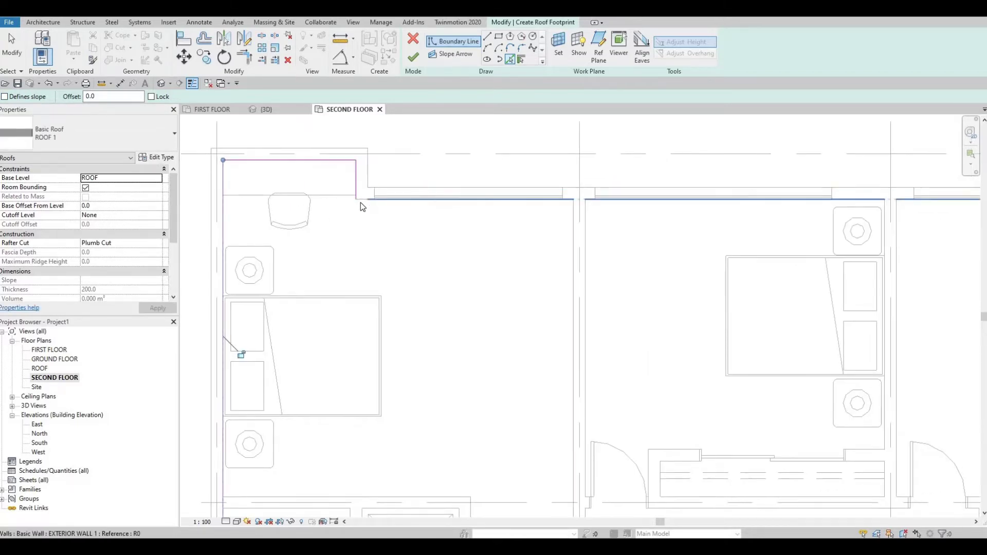
left_click(418, 201)
Step: Pick roof boundary lines along the inner faces of the northeast bedroom's alcove and the east exterior wall
middle_click_drag(600, 177, 265, 144)
scroll(265, 143, "down", 1)
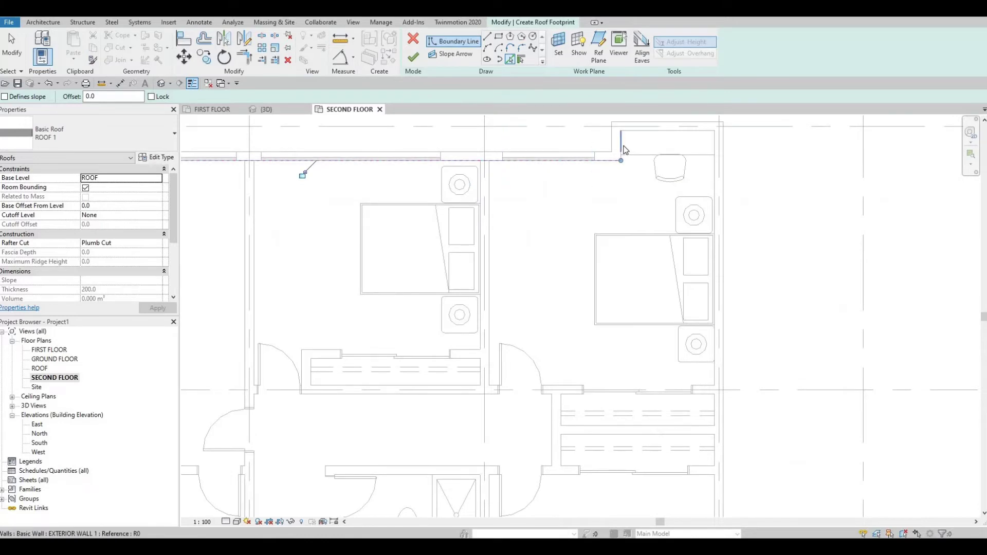
left_click(623, 145)
left_click(639, 132)
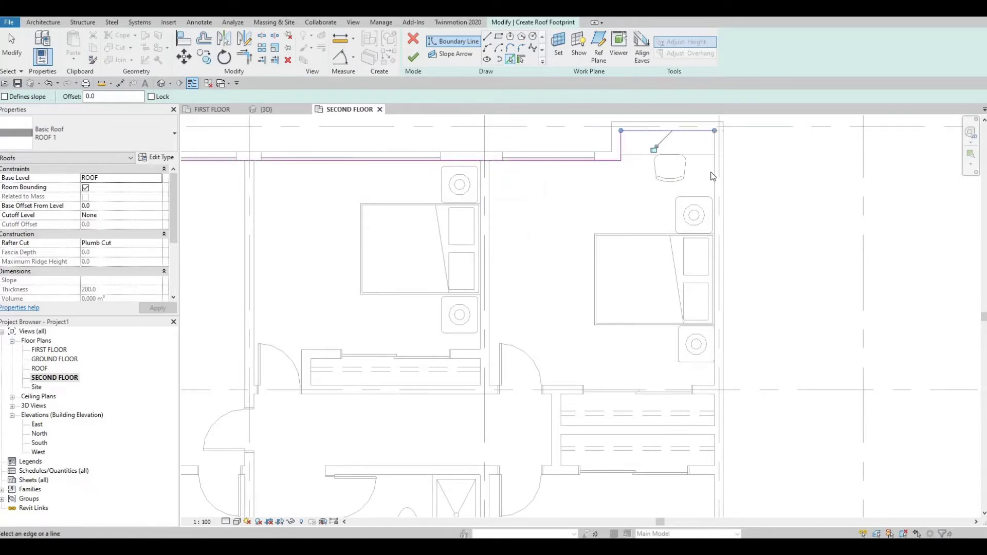
left_click(714, 206)
Step: Continue the roof boundary along the inner faces of the southernmost wall, the shower's west wall and the exterior wall beside the stairs
scroll(646, 230, "up", 1)
middle_click_drag(646, 229, 629, 36)
scroll(624, 195, "down", 1)
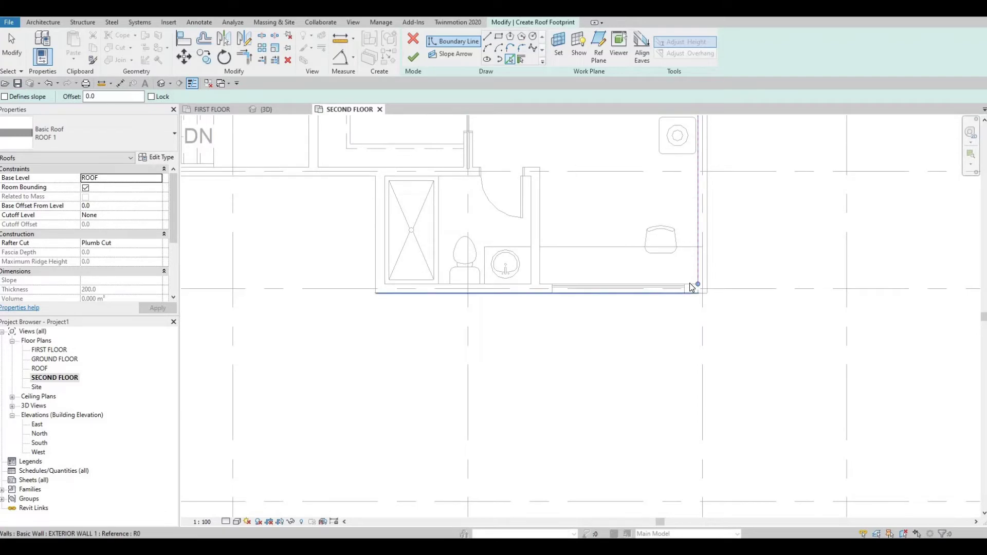
left_click(690, 283)
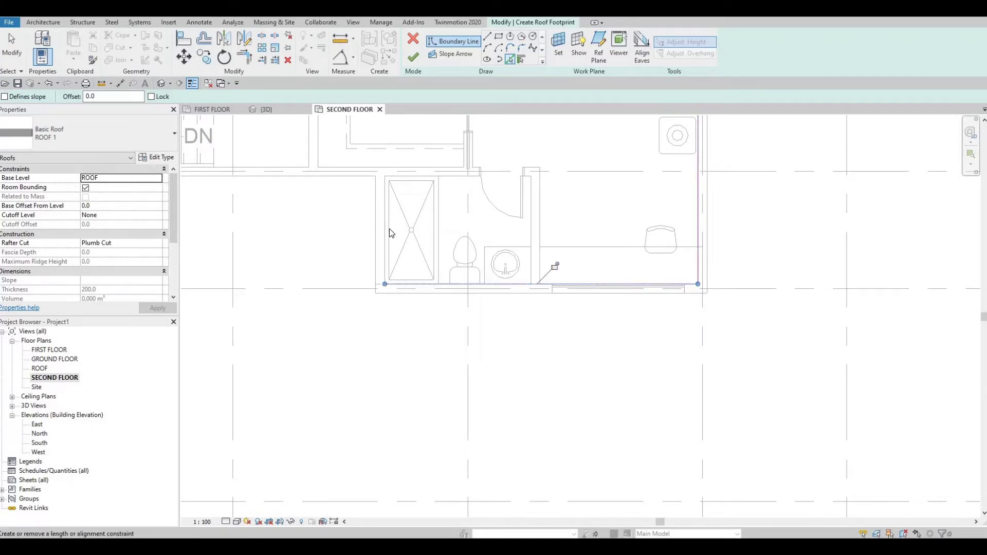
left_click(338, 168)
middle_click_drag(340, 168, 734, 307)
scroll(735, 308, "down", 1)
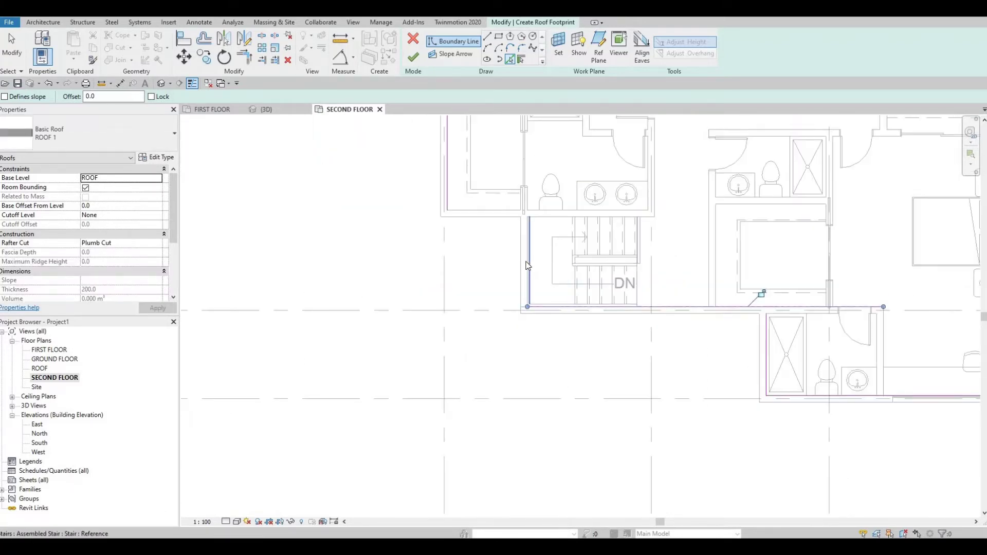
Step: Pick the remaining roof boundary lines along the stairwell's west wall and the exterior wall south of the west bathroom
scroll(529, 265, "up", 2)
left_click(490, 210)
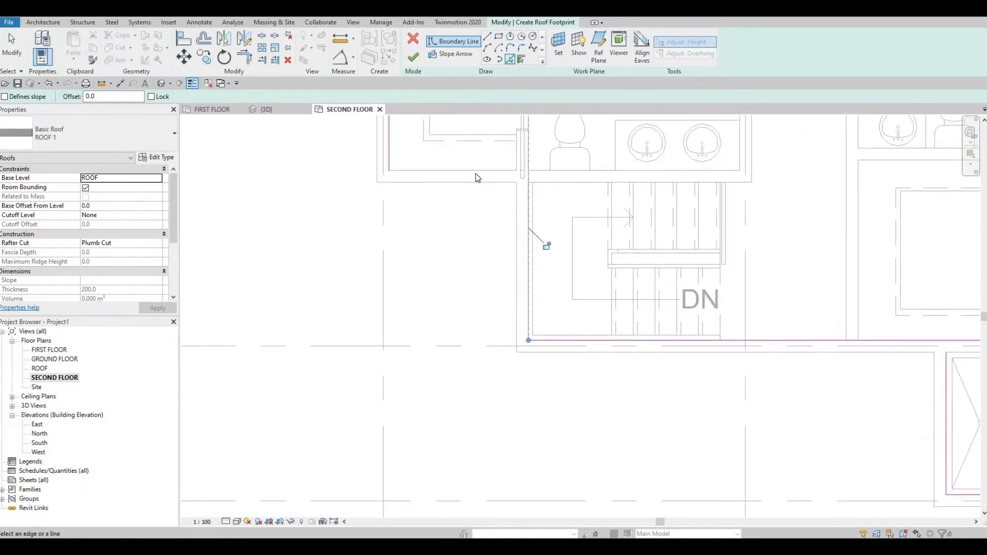
left_click(475, 174)
key("Escape")
scroll(513, 286, "down", 2)
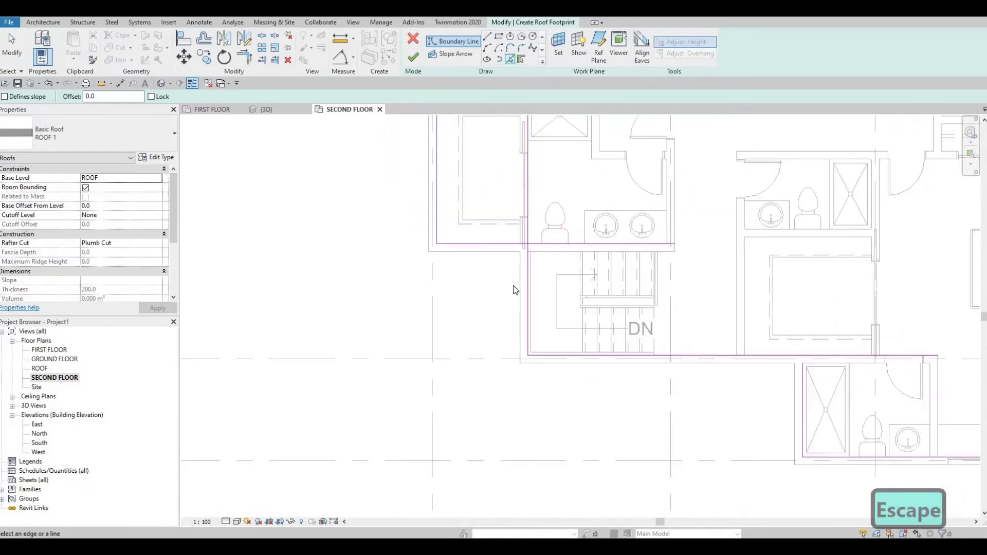
key("Escape")
Step: Trim the overlapping roof boundary lines to corners at the stairwell's northwest corner and at the southeast bathroom's shower
key("t")
key("r")
left_click(510, 246)
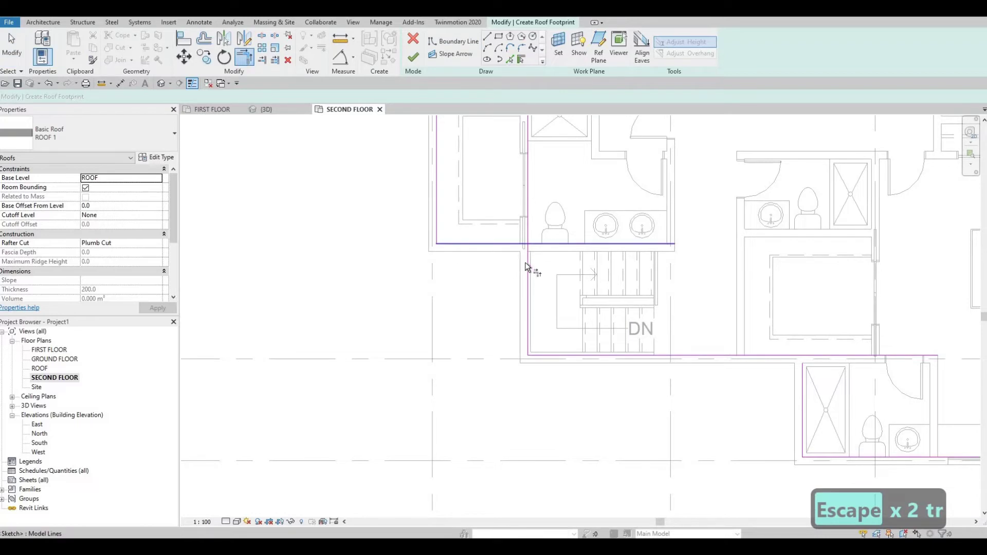
left_click(526, 262)
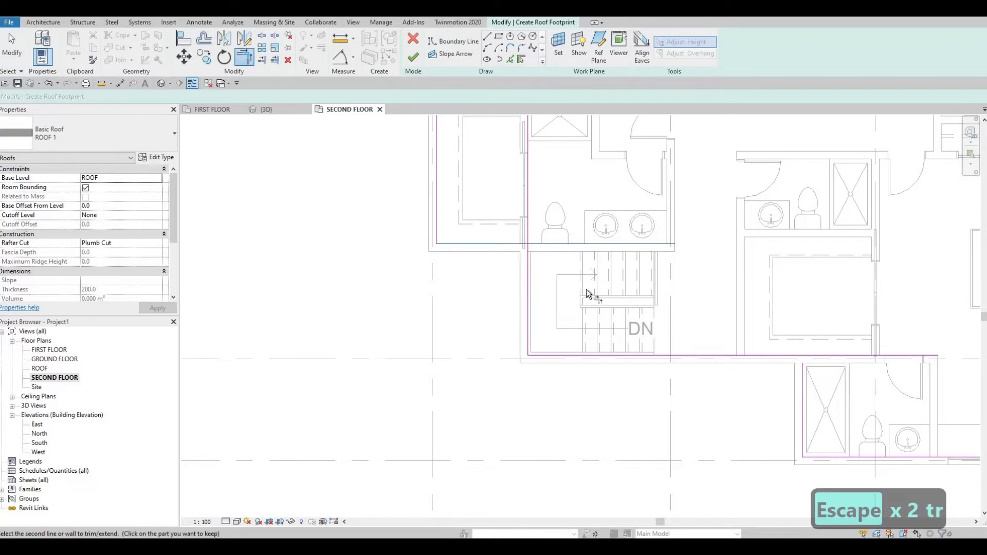
left_click(781, 356)
left_click(802, 385)
scroll(772, 308, "down", 5)
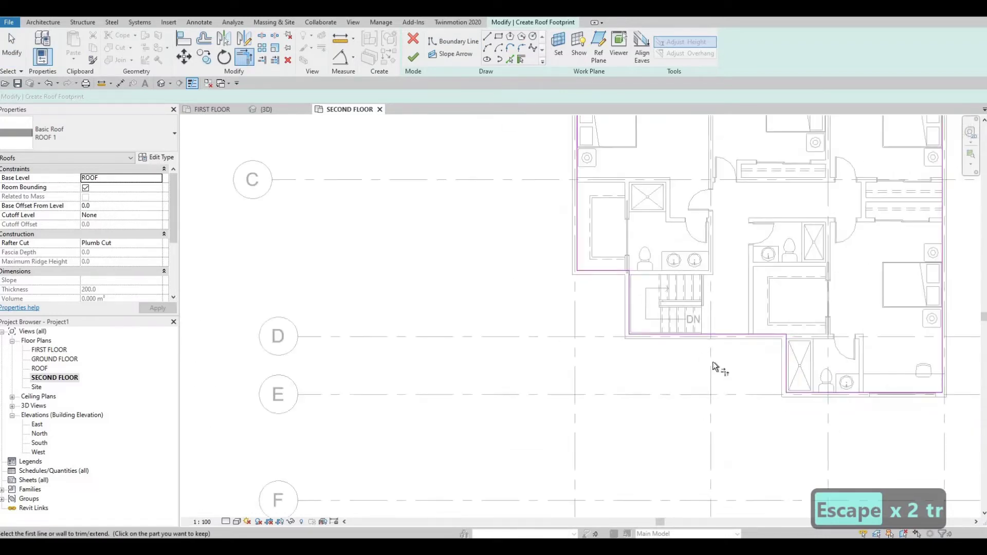
Step: Finish the roof footprint and check the new roof's edge against the walls in 3D
scroll(804, 270, "up", 3)
scroll(694, 283, "down", 2)
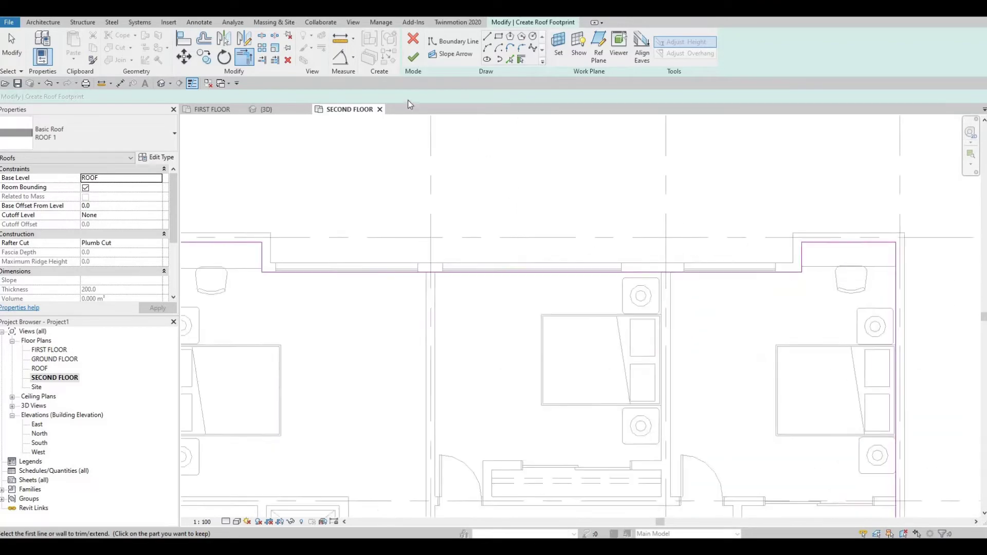
left_click(417, 64)
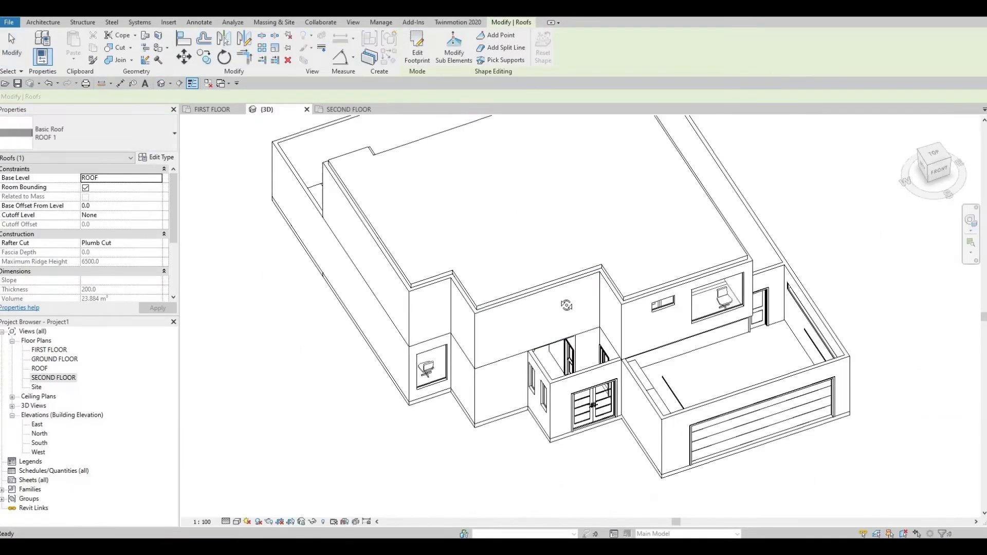
key("Escape")
middle_click_drag(604, 209, 603, 214, "shift")
scroll(611, 255, "up", 2)
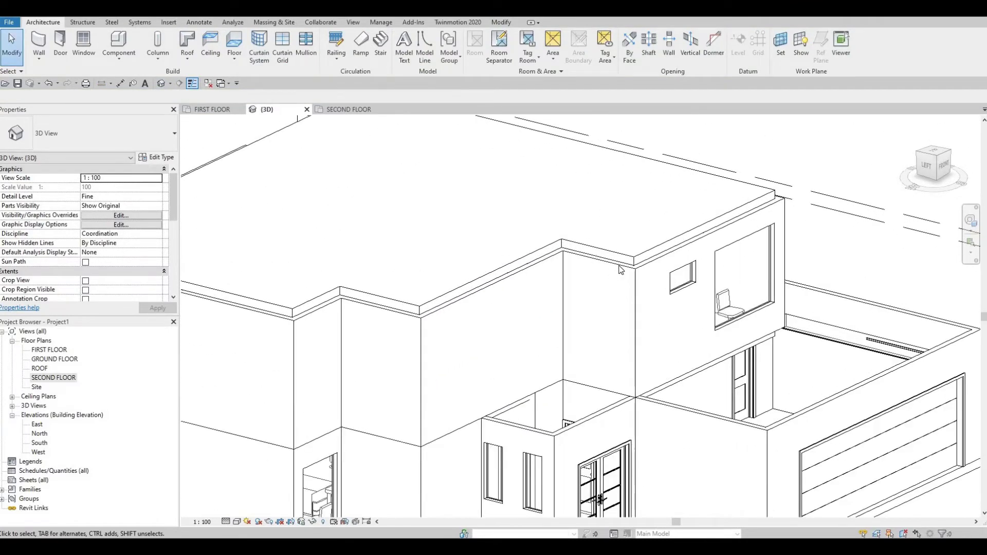
Step: Set the top offset of the whole chain of second-floor exterior walls to 400 mm above the ROOF level
key("Escape")
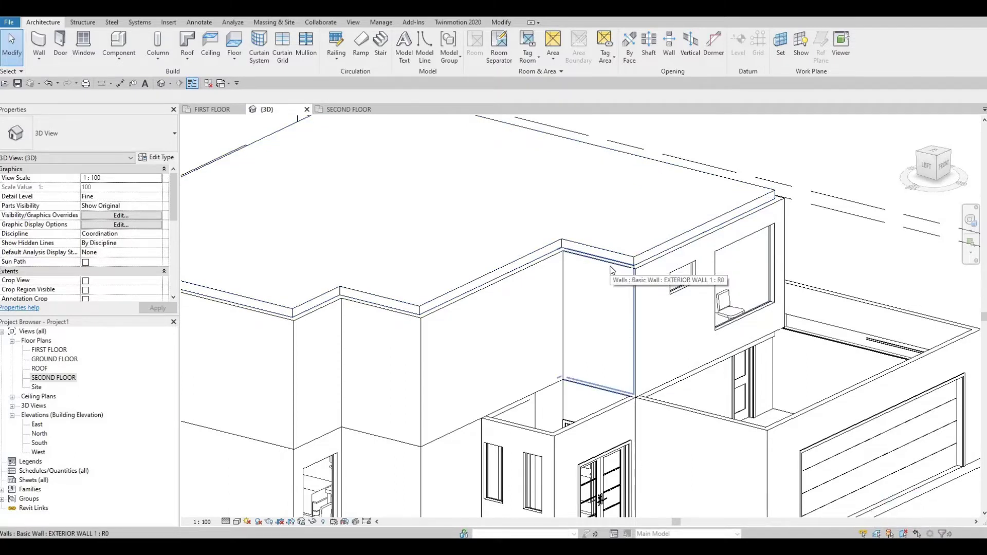
key("Tab")
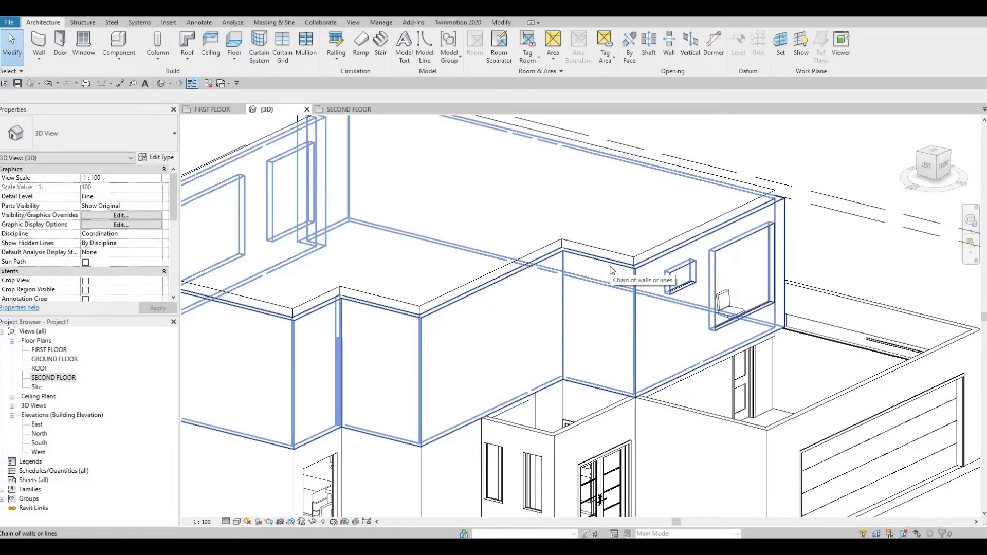
left_click(611, 269)
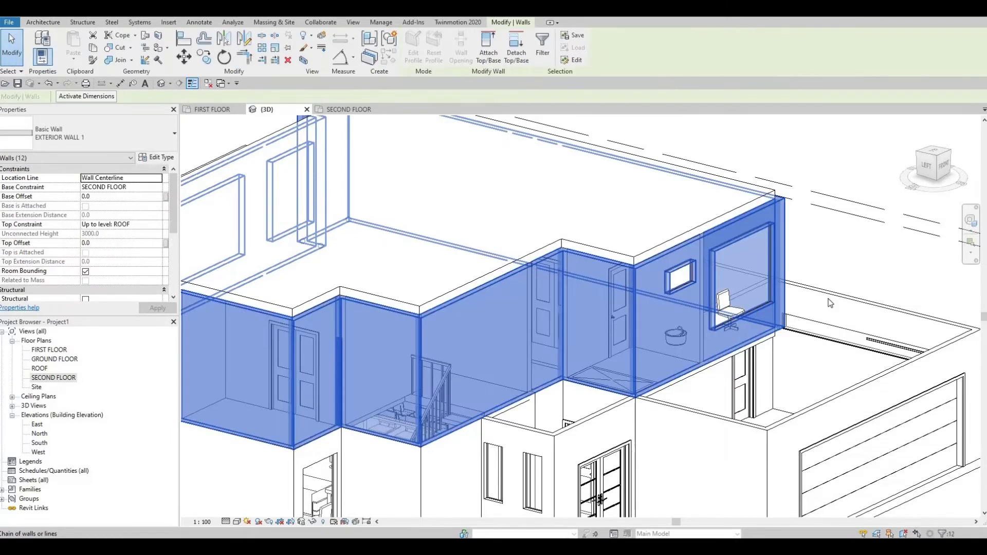
middle_click_drag(611, 269, 675, 333, "shift")
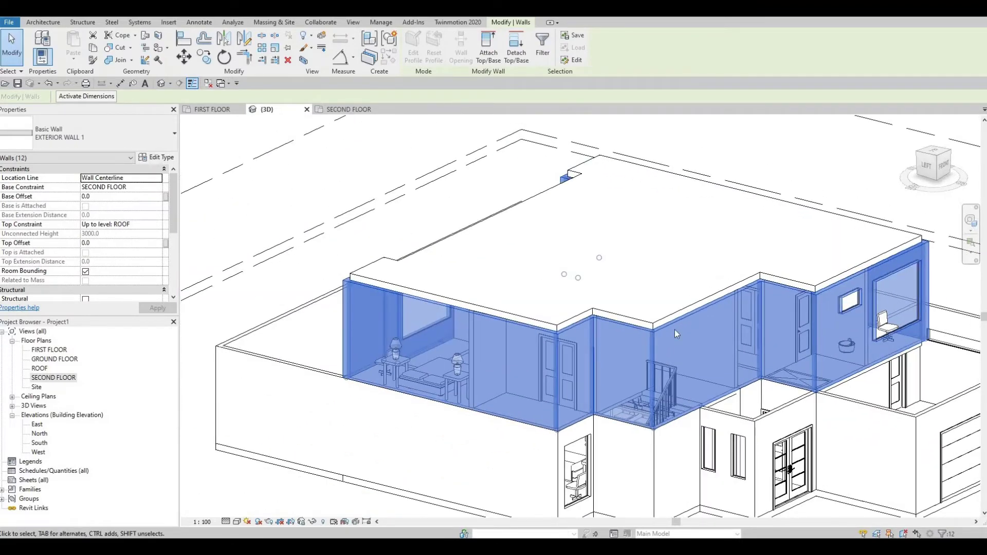
left_click(99, 243)
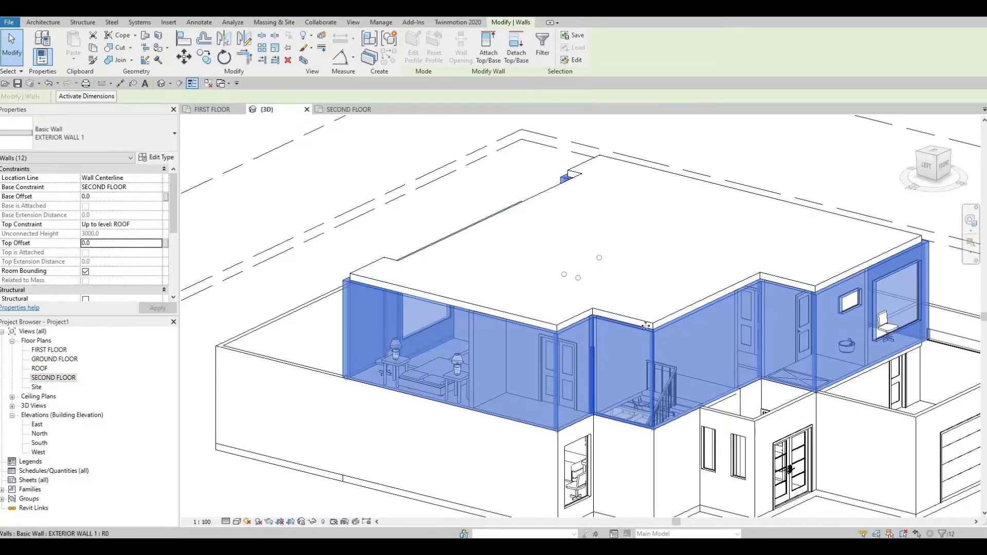
scroll(646, 326, "up", 5)
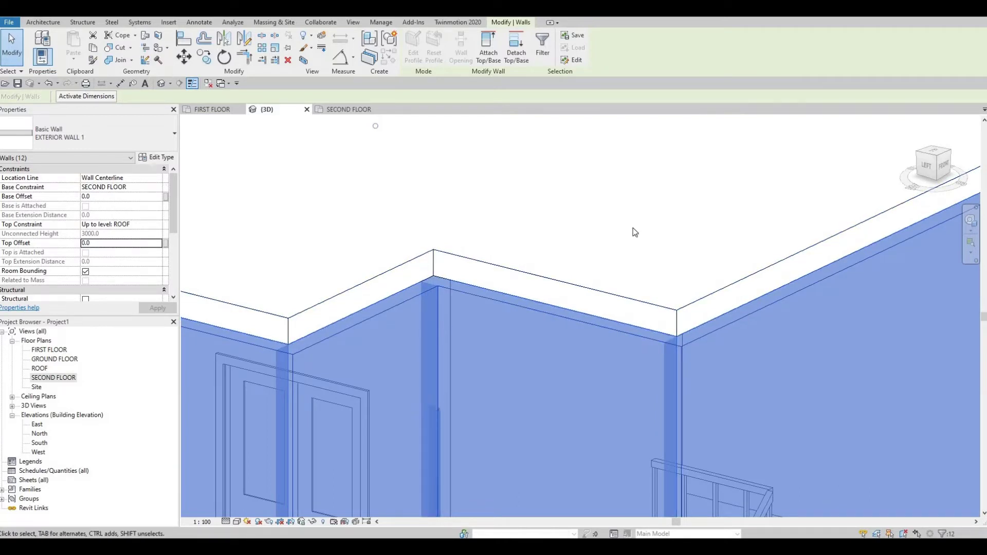
left_click(130, 242)
type("400")
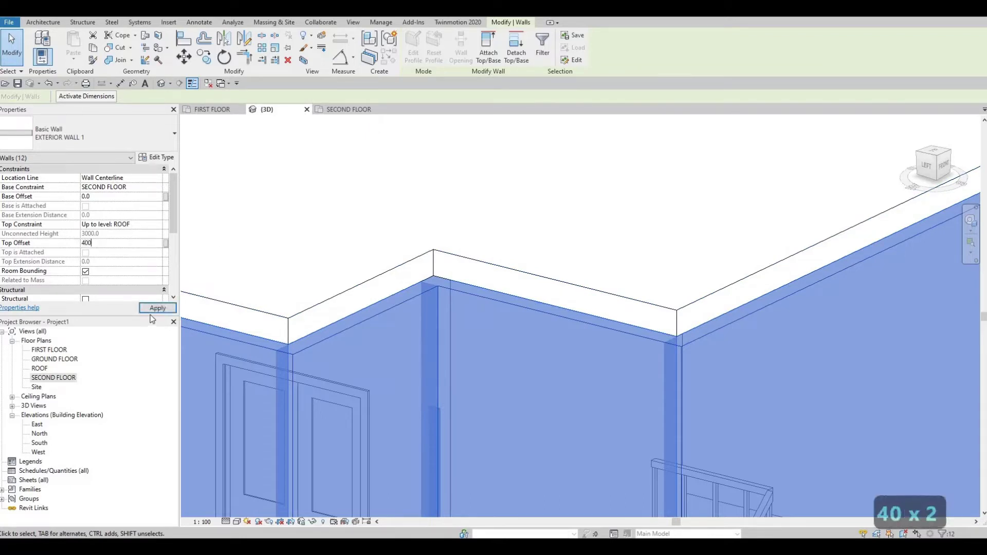
left_click(154, 308)
key("Escape")
key("Escape")
Step: View the house and its parapet walls from the front in 3D, and open the FIRST FLOOR plan
scroll(588, 291, "down", 4)
middle_click_drag(592, 324, 520, 343, "shift")
middle_click_drag(477, 208, 536, 242, "shift")
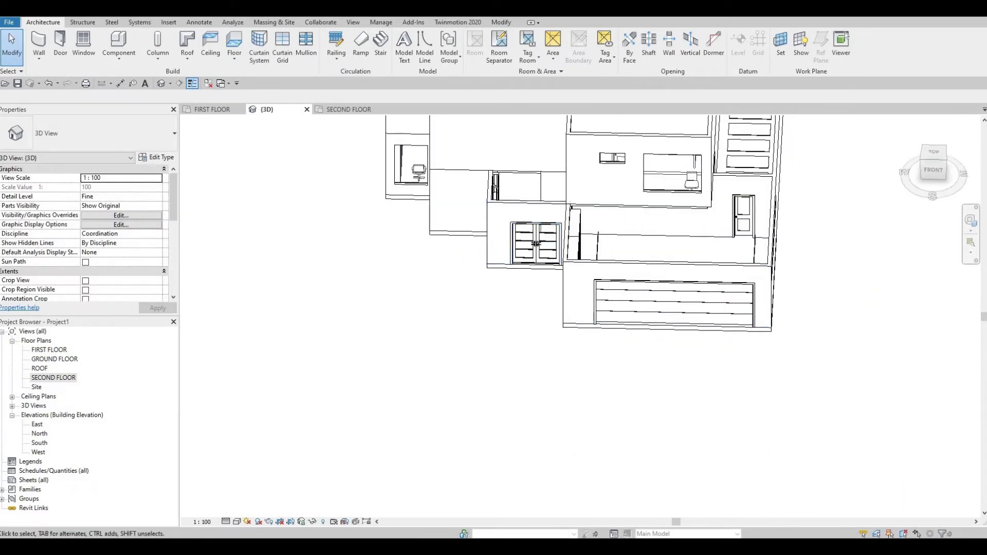
double_click(49, 351)
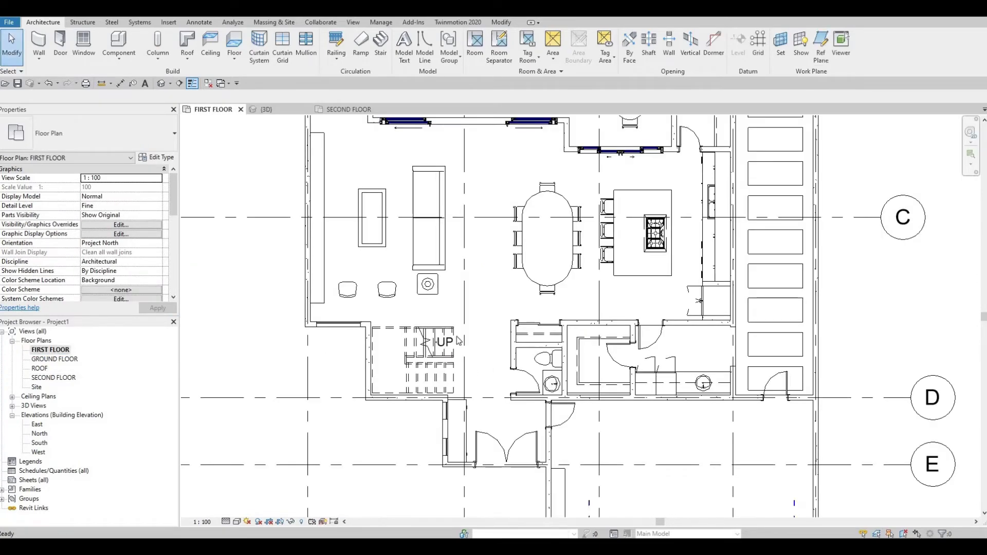
Step: Start a roof by footprint in the FIRST FLOOR plan for the garage area
middle_click_drag(495, 370, 271, 143)
scroll(271, 143, "down", 1)
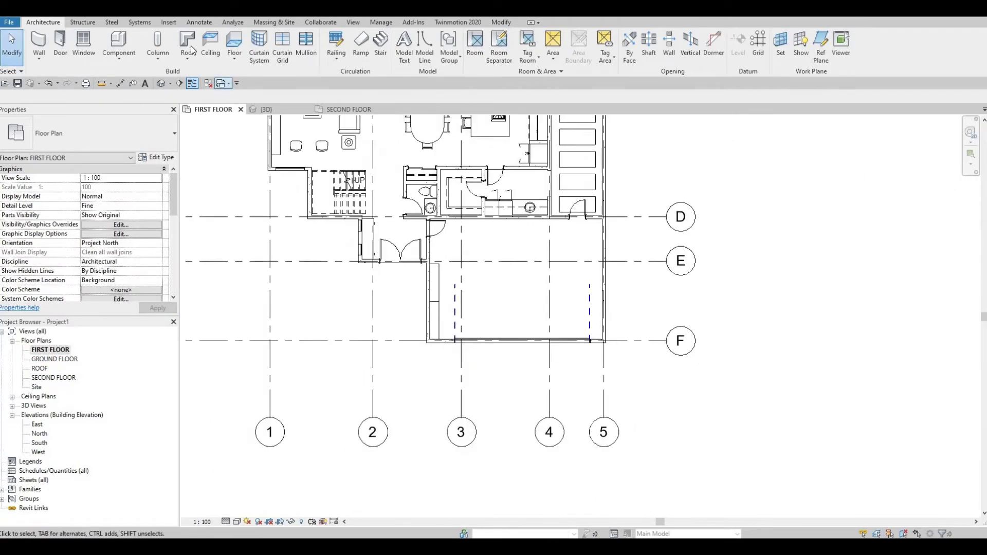
left_click(191, 50)
left_click(211, 79)
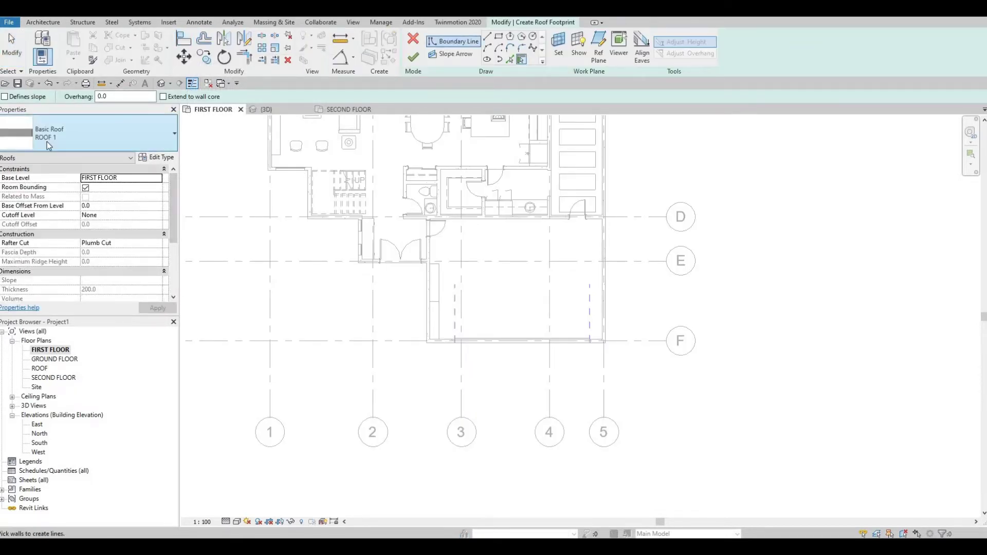
left_click(152, 159)
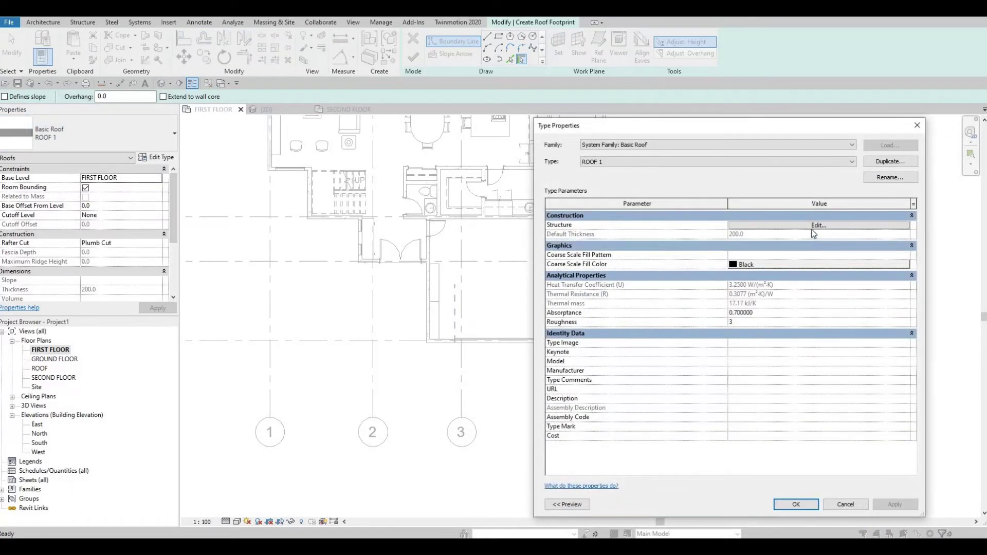
left_click(736, 225)
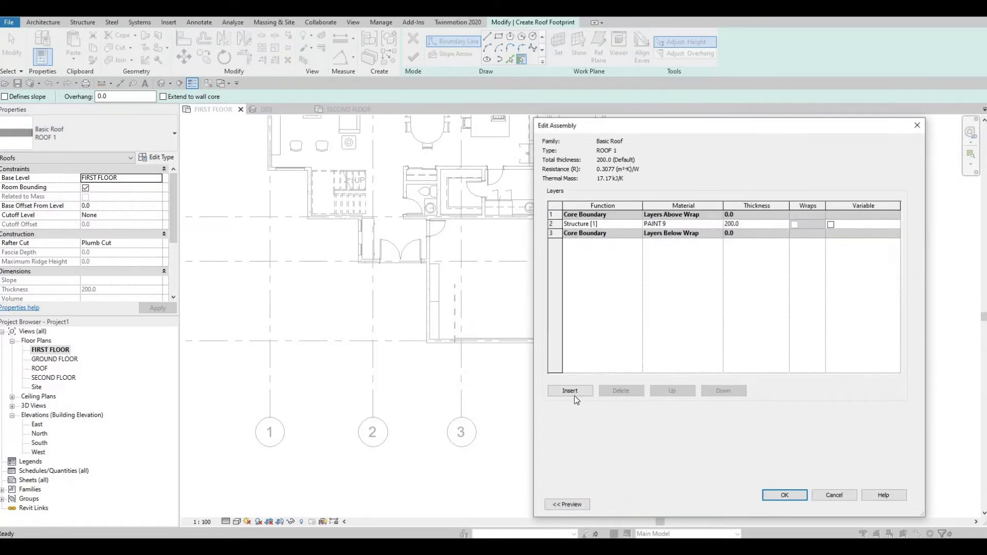
left_click(719, 225)
key("Escape")
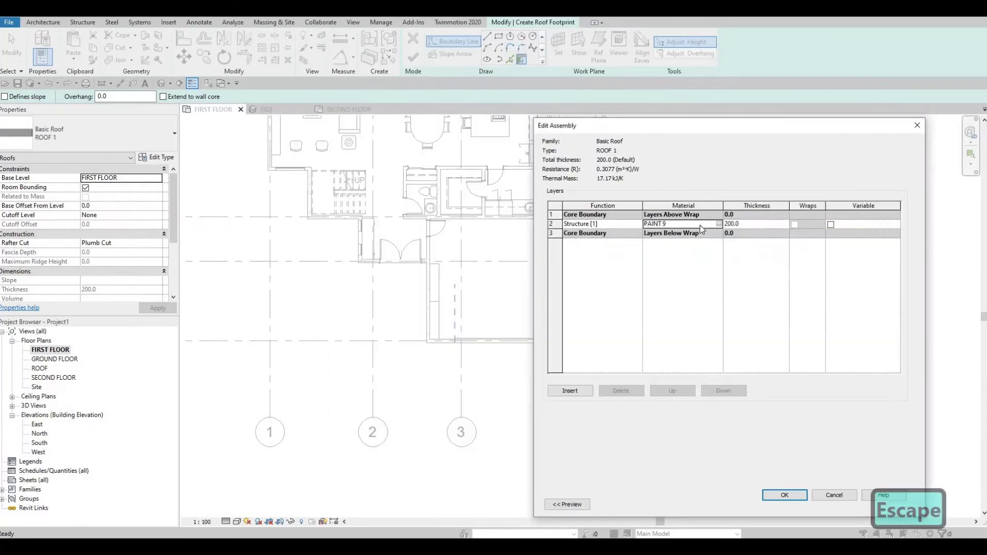
key("Escape")
key("Escape")
Step: Duplicate the ROOF 1 type as a new roof type named ROOF 2
left_click(170, 161)
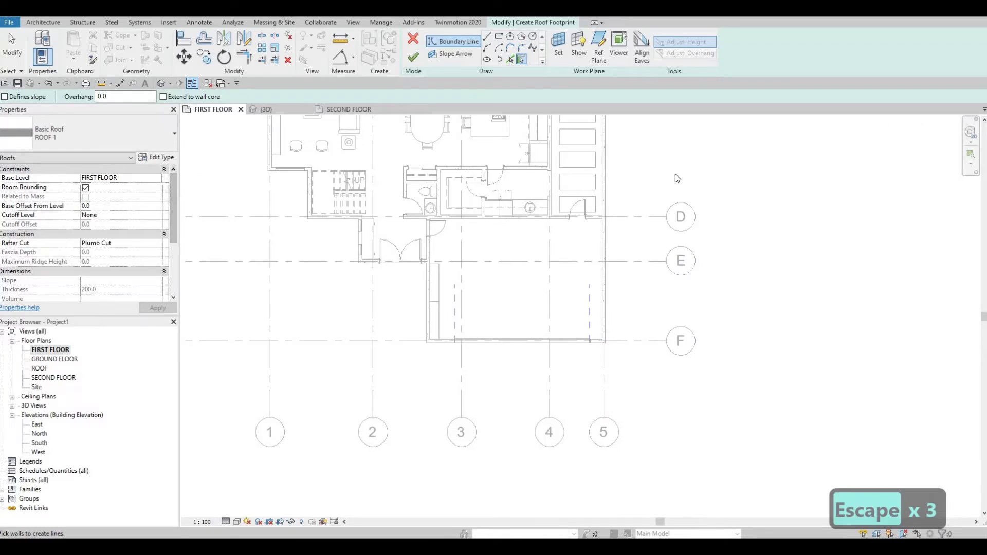
key("Return")
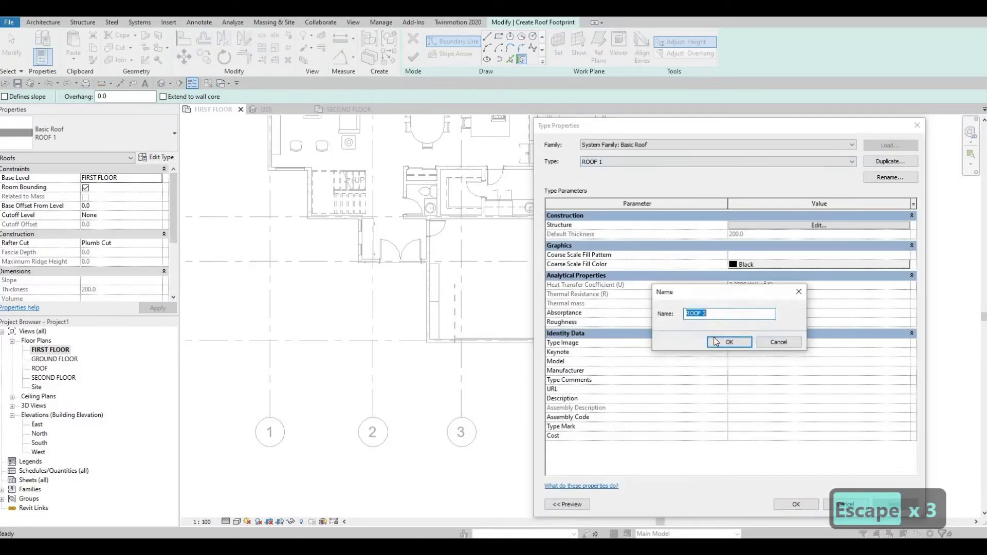
left_click(729, 342)
Step: Open the ROOF 2 structure and duplicate its layer's PAINT 9 material
left_click(764, 228)
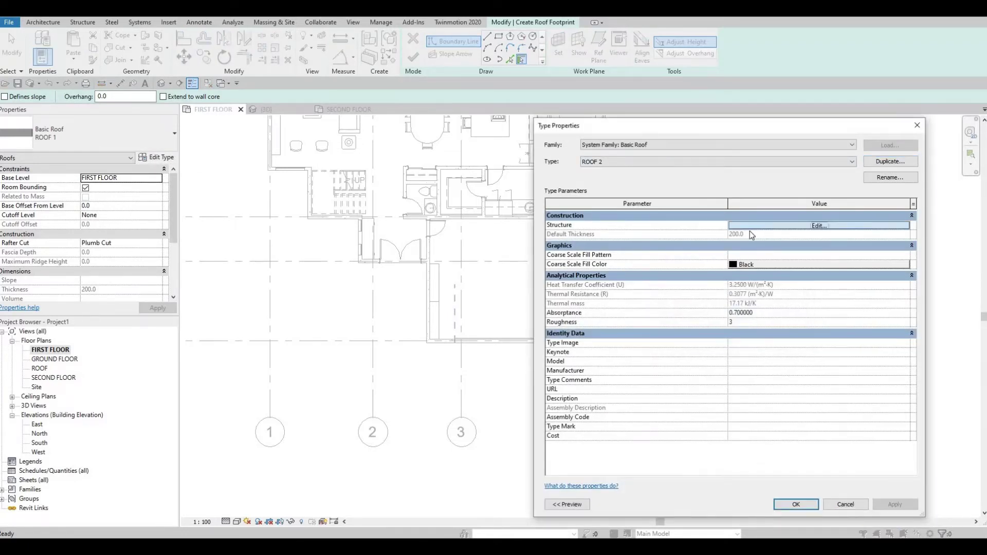
left_click(720, 225)
left_click(720, 225)
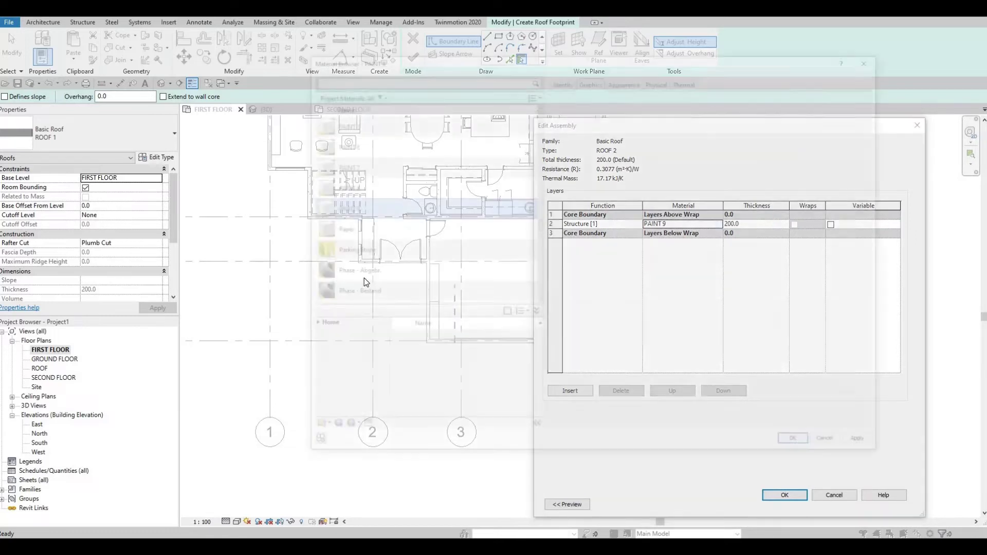
left_click(332, 430)
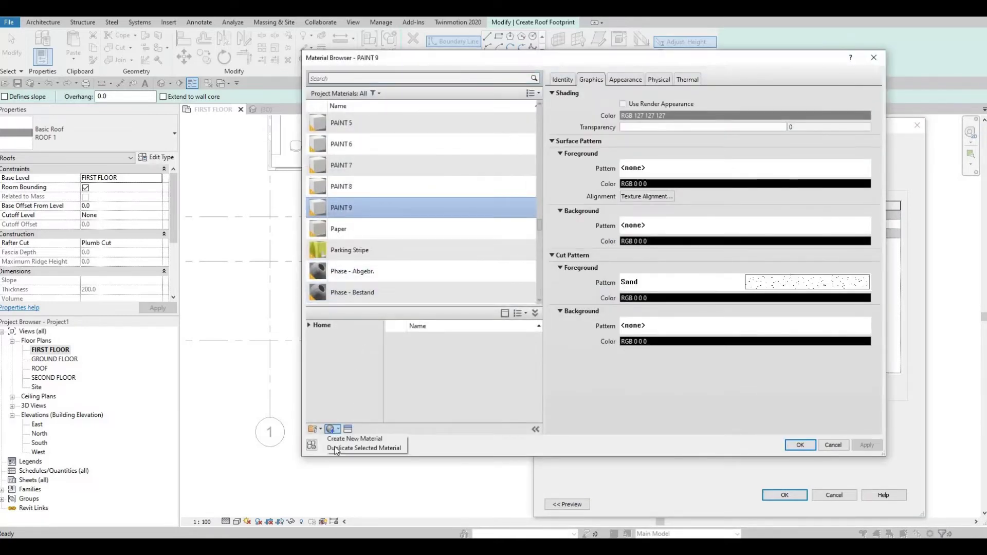
left_click(365, 449)
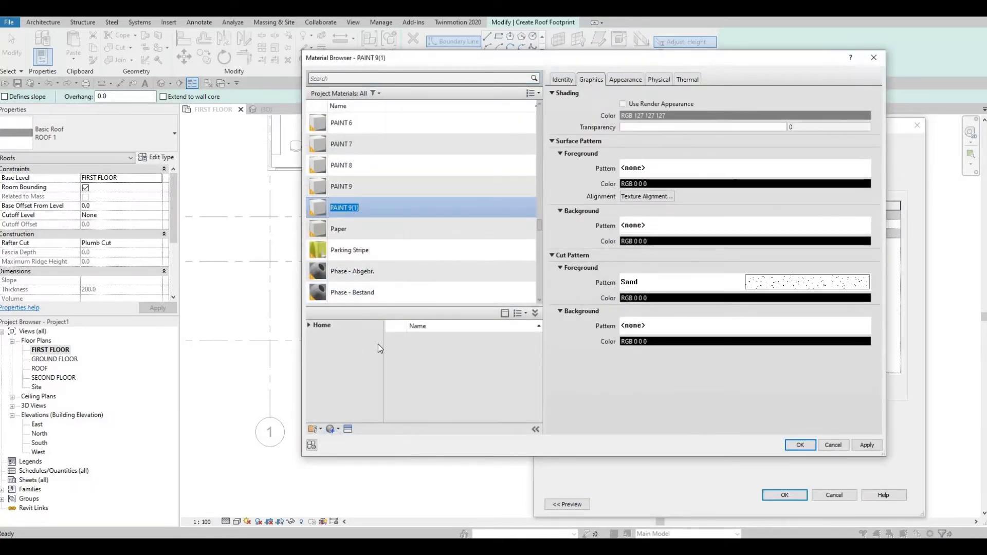
Step: Rename the duplicated material as PAINT 10 and apply it to the structure layer of ROOF 2
key("Right")
key("BackSpace")
key("BackSpace")
key("BackSpace")
key("BackSpace")
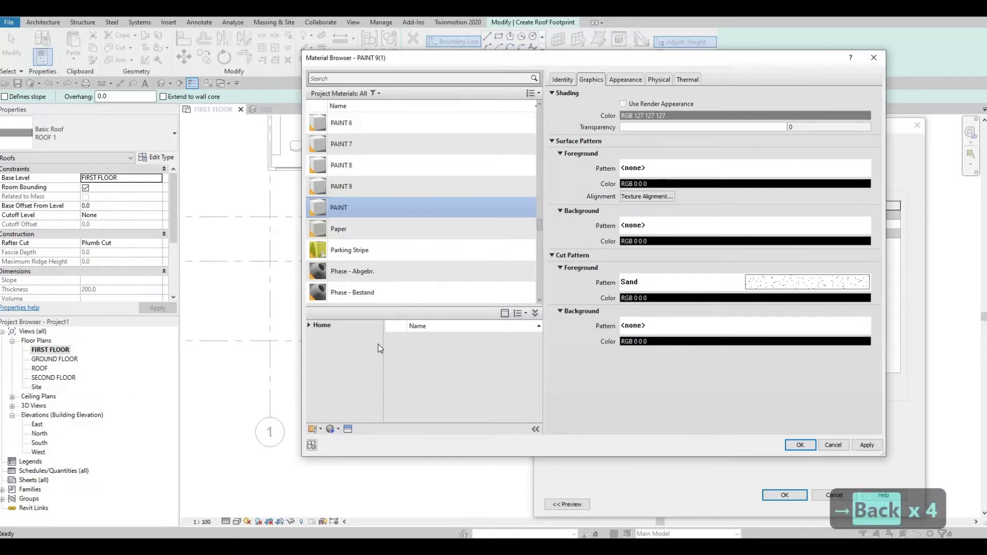
type("10")
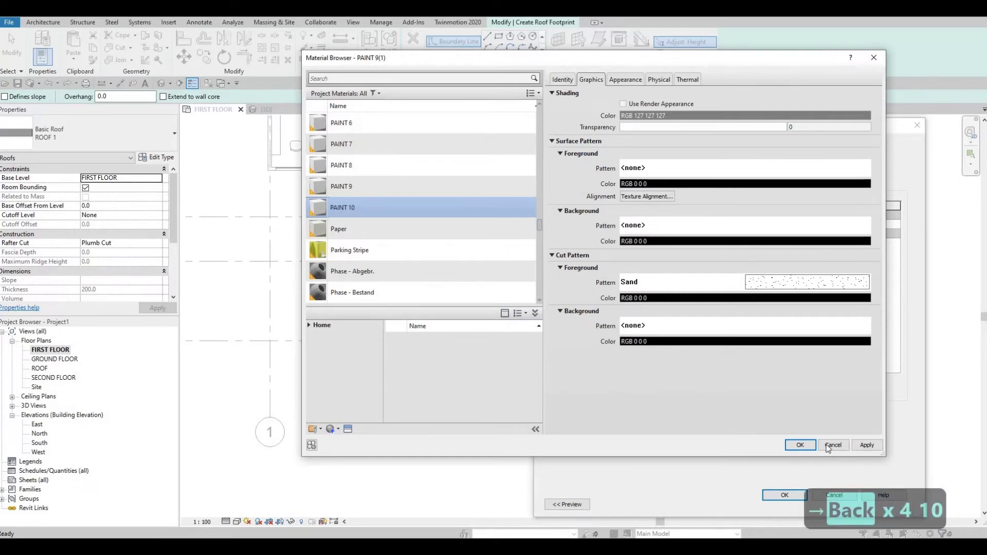
left_click(800, 446)
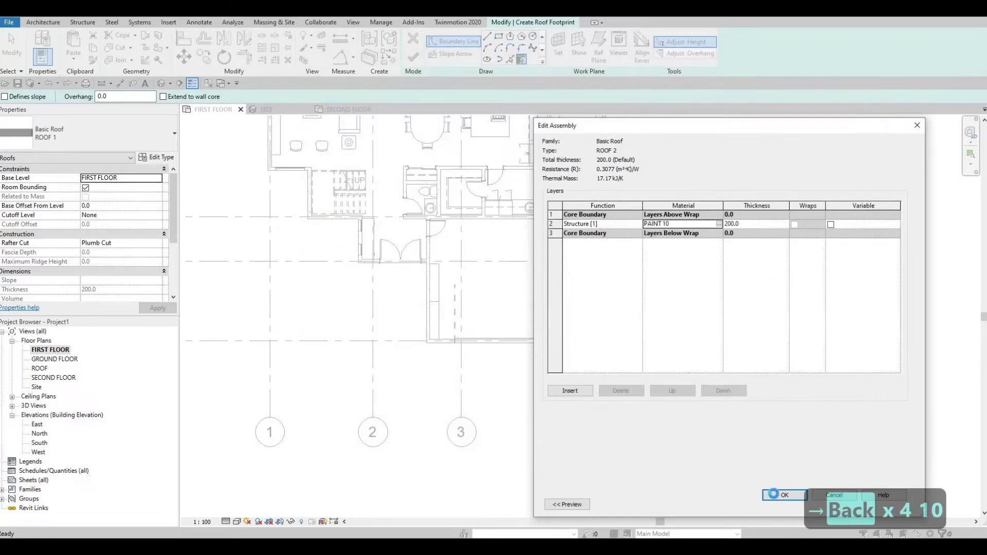
left_click(785, 495)
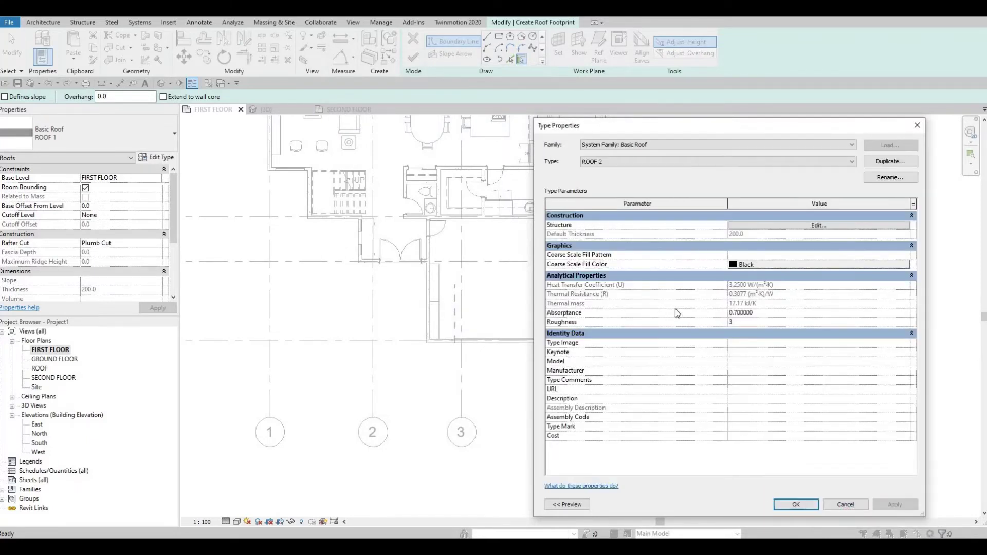
key("Return")
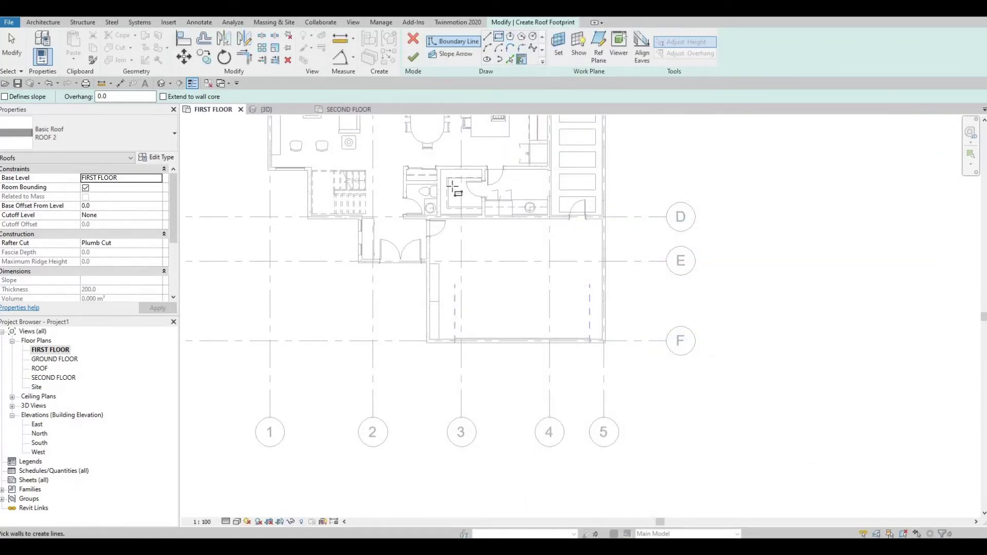
Step: Sketch a rectangular roof boundary over the garage, from its northwest corner at grid D to the outer southeast wall corner
scroll(403, 239, "up", 6)
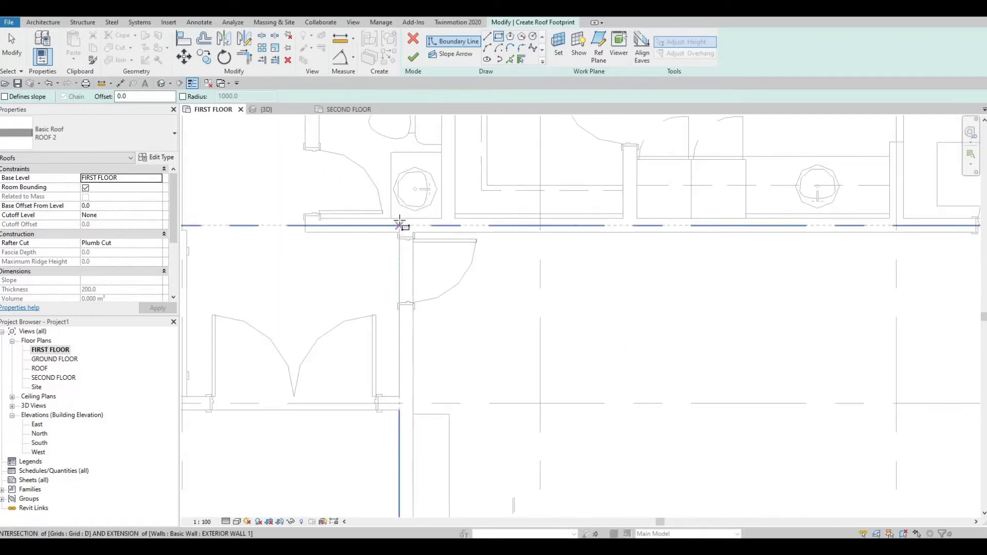
left_click(399, 224)
scroll(643, 322, "down", 1)
middle_click_drag(643, 321, 569, 191)
scroll(697, 358, "down", 2)
middle_click_drag(698, 357, 617, 276)
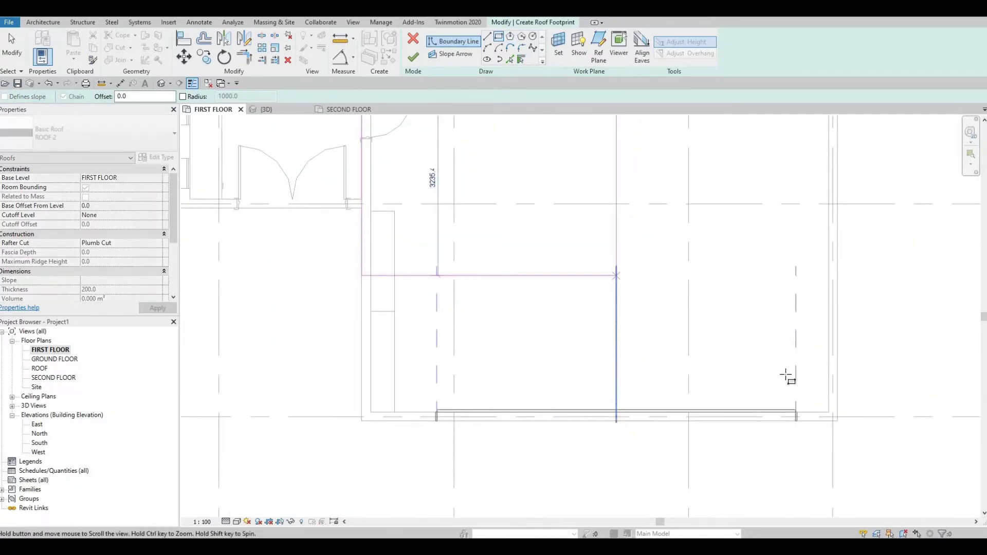
scroll(617, 276, "down", 2)
scroll(782, 388, "up", 3)
left_click(783, 392)
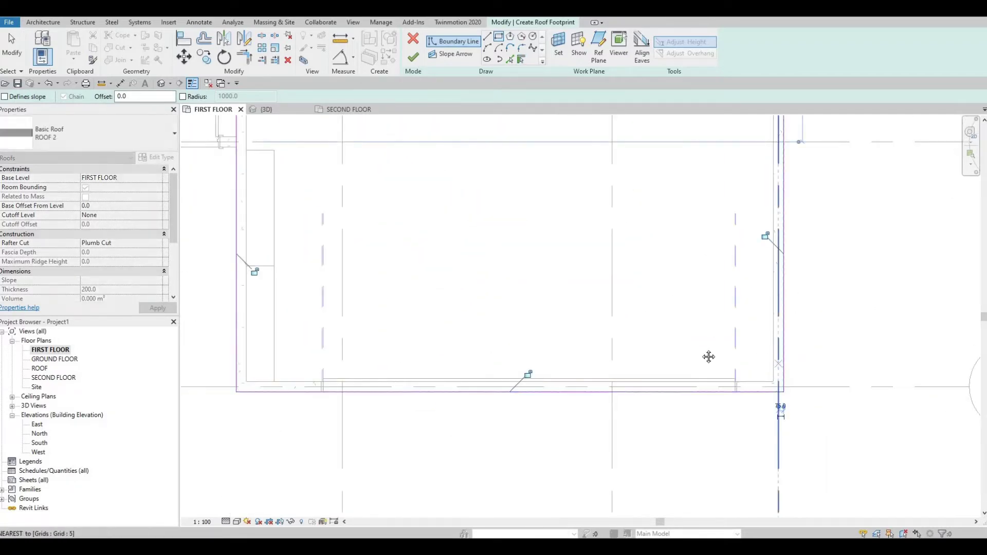
scroll(708, 357, "down", 5)
key("Escape")
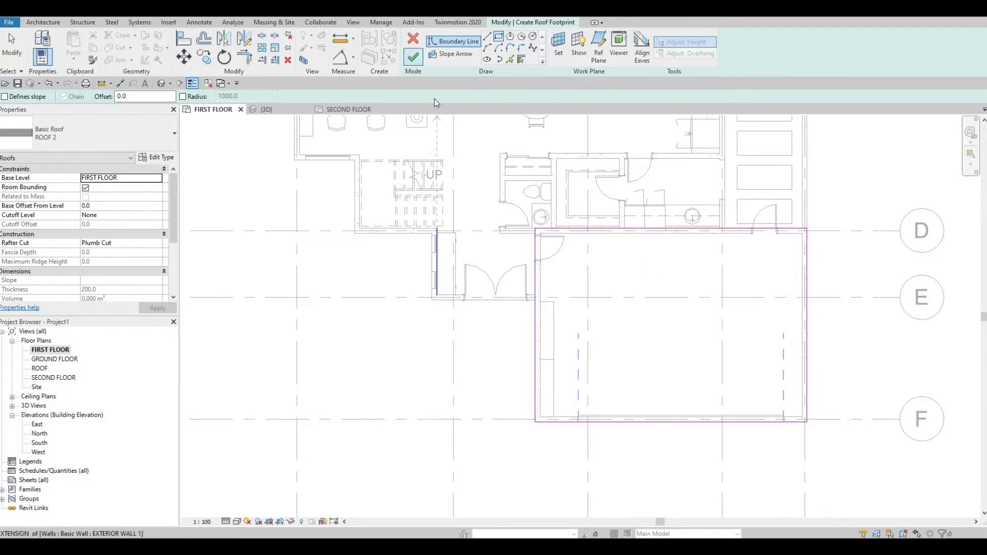
Step: Finish the garage roof footprint and view the garage from above in 3D
left_click(413, 56)
key("Escape")
key("Escape")
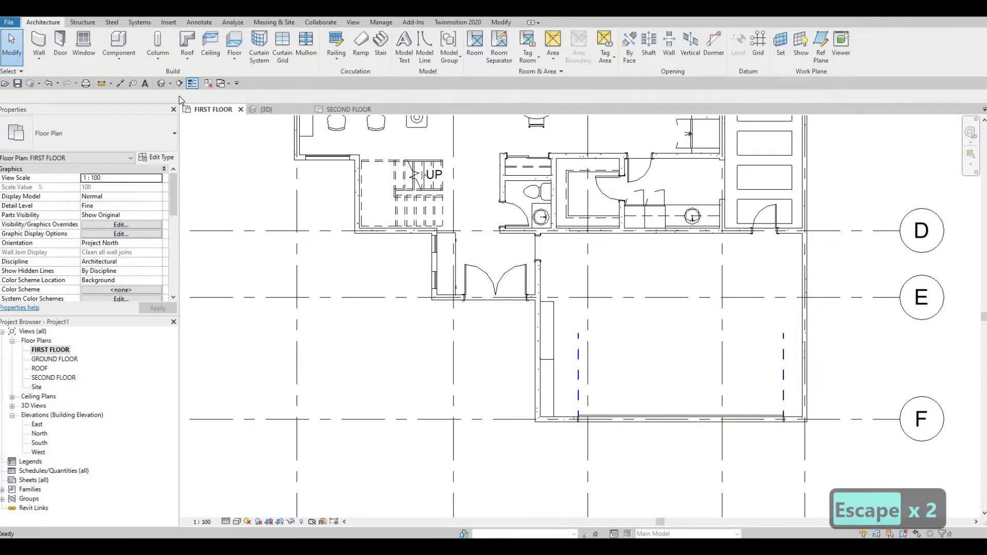
key("ctrl+Tab")
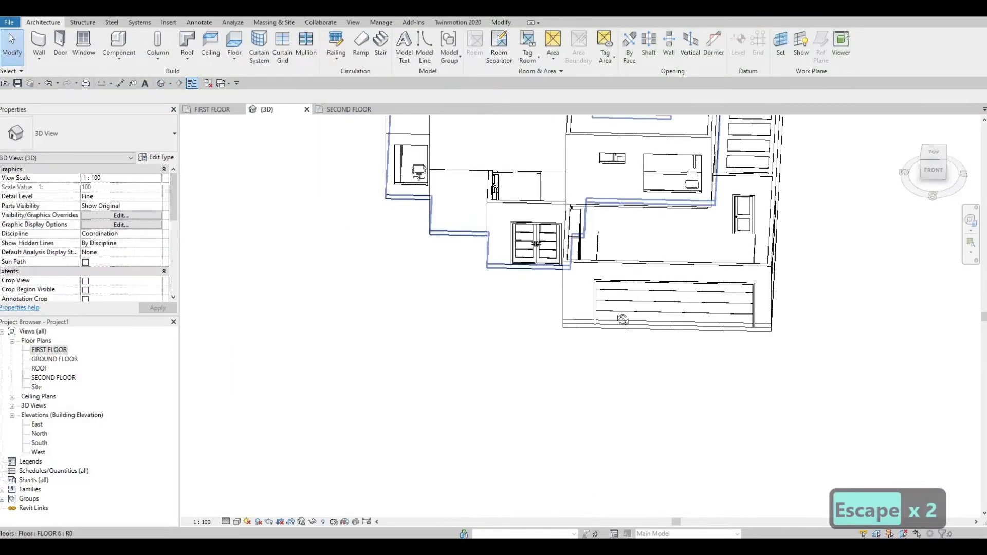
middle_click_drag(545, 257, 656, 378, "shift")
middle_click_drag(720, 121, 693, 307)
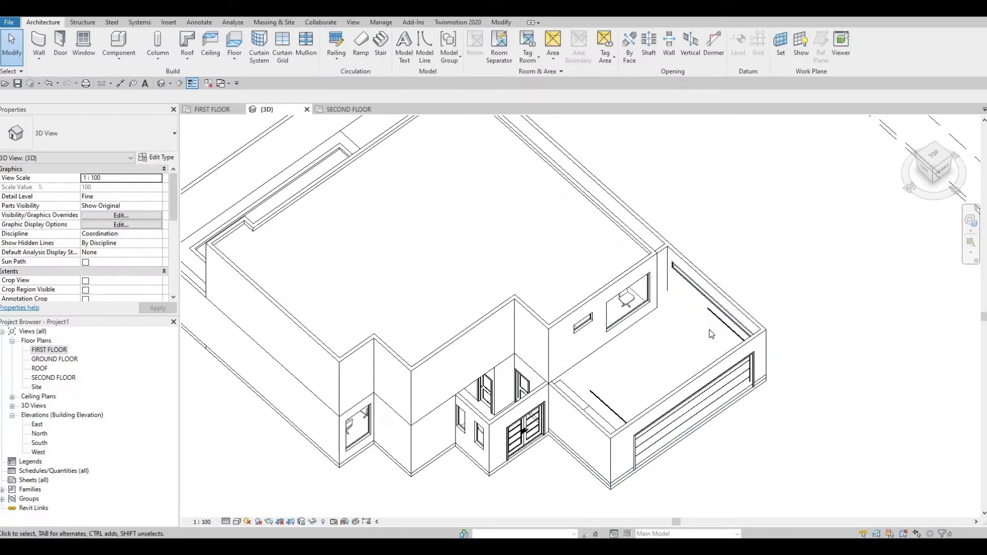
Step: Set the base level of the garage's ROOF 2 roof to SECOND FLOOR
key("Tab")
key("Tab")
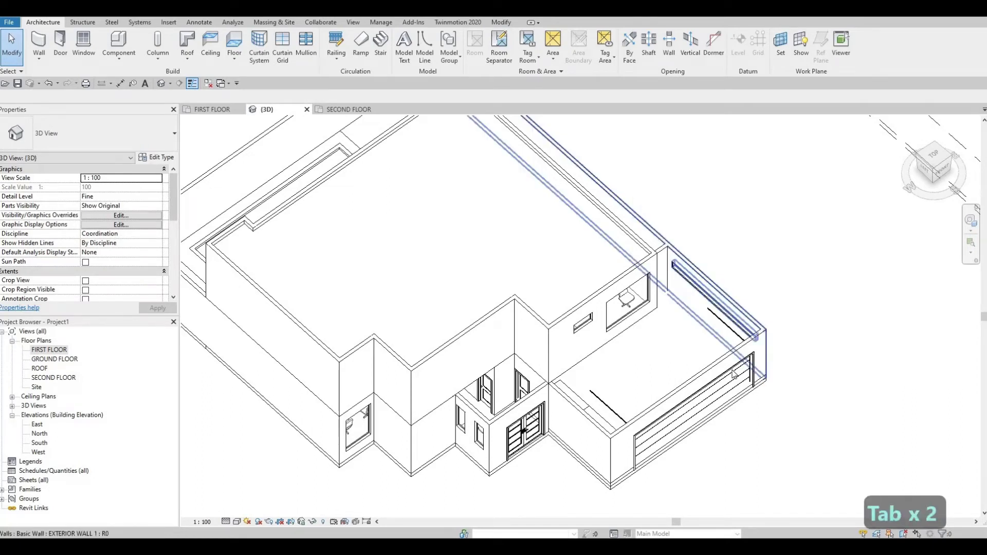
left_click(674, 297)
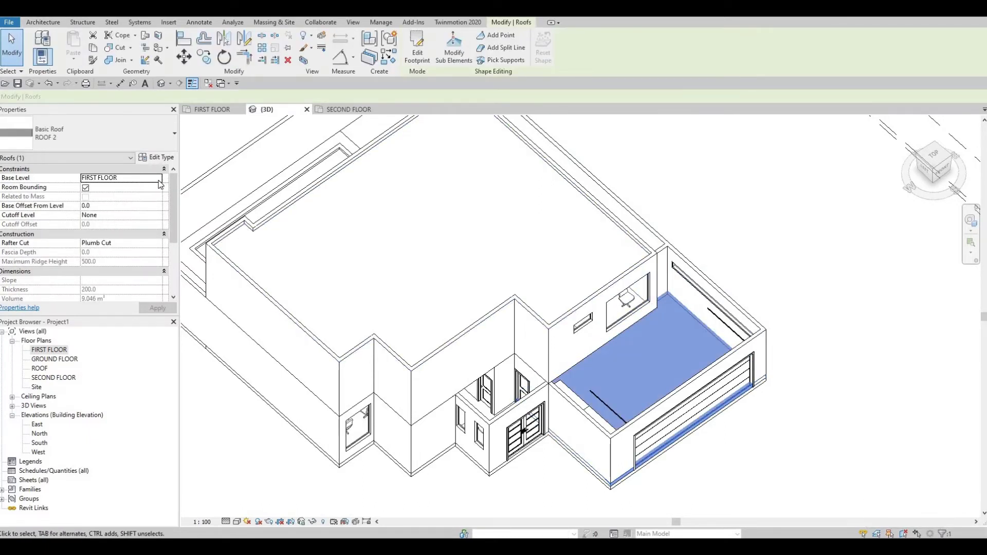
left_click(121, 177)
left_click(103, 202)
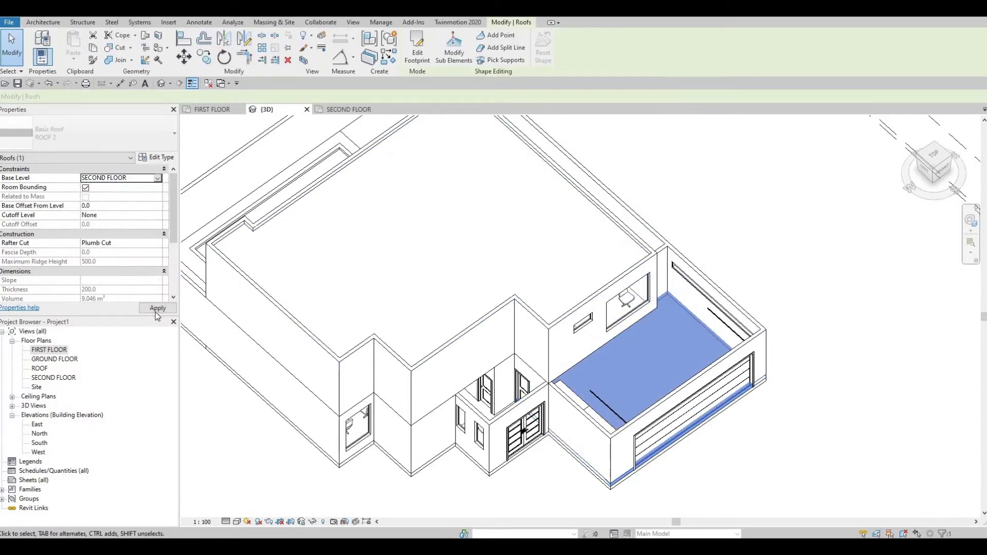
left_click(157, 308)
key("Escape")
key("Escape")
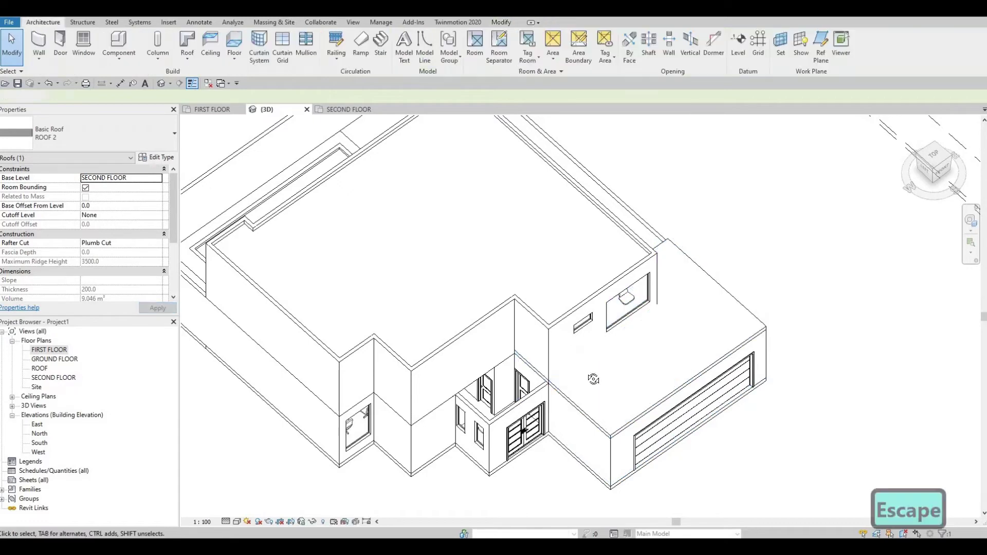
Step: Select the garage roof and examine in 3D how its edges meet the garage walls and the second-floor room above
middle_click_drag(668, 421, 887, 154, "shift")
scroll(527, 363, "up", 3)
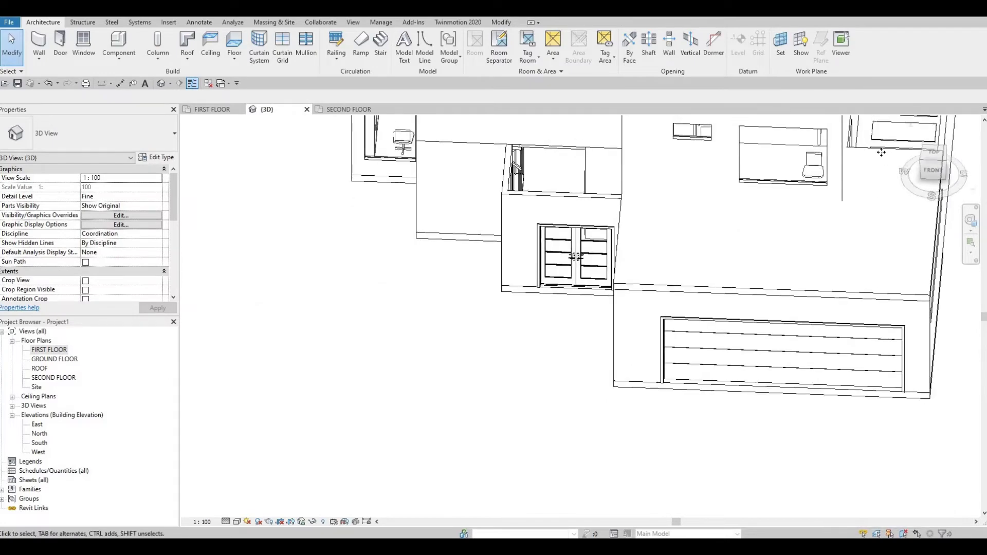
left_click(829, 208)
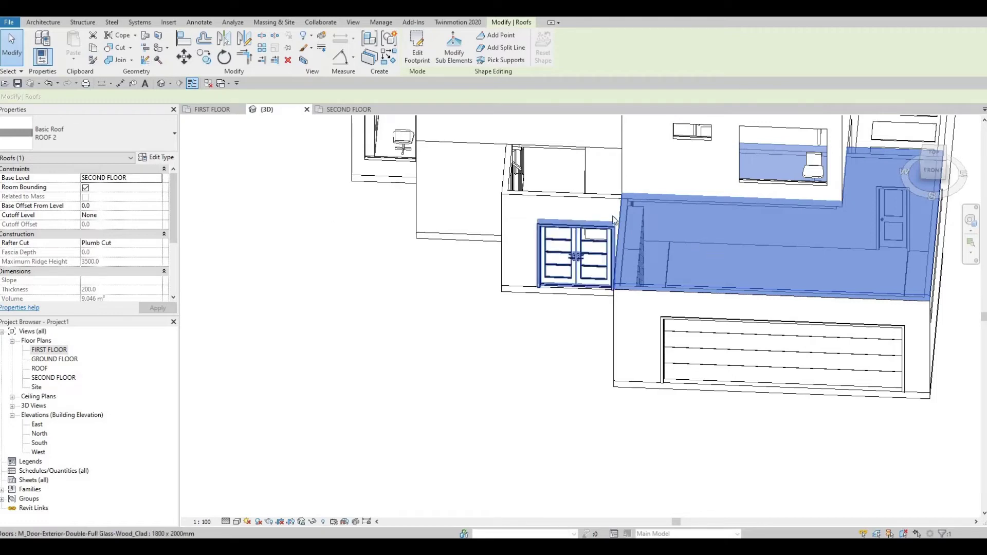
middle_click_drag(810, 263, 710, 235)
scroll(843, 272, "up", 1)
scroll(843, 271, "up", 3)
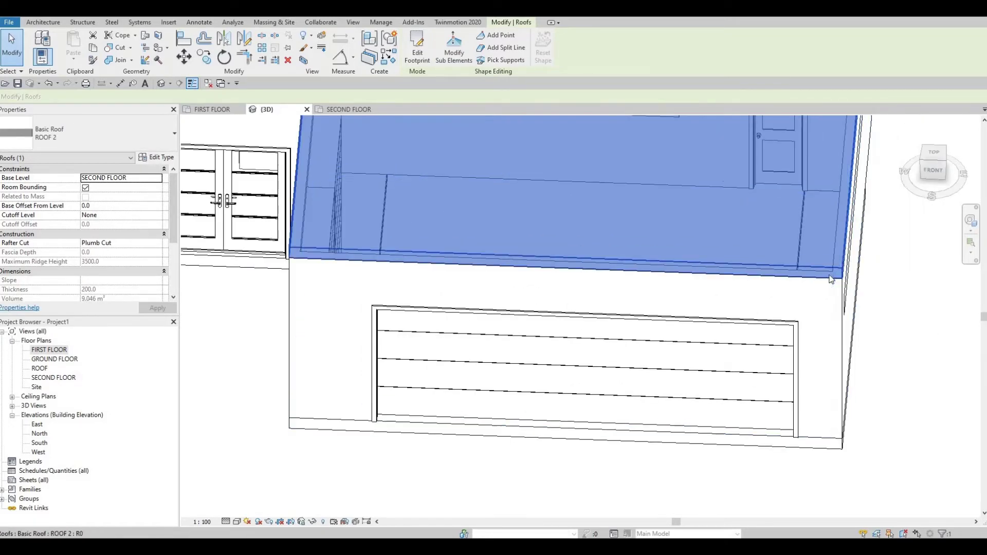
scroll(700, 292, "down", 2)
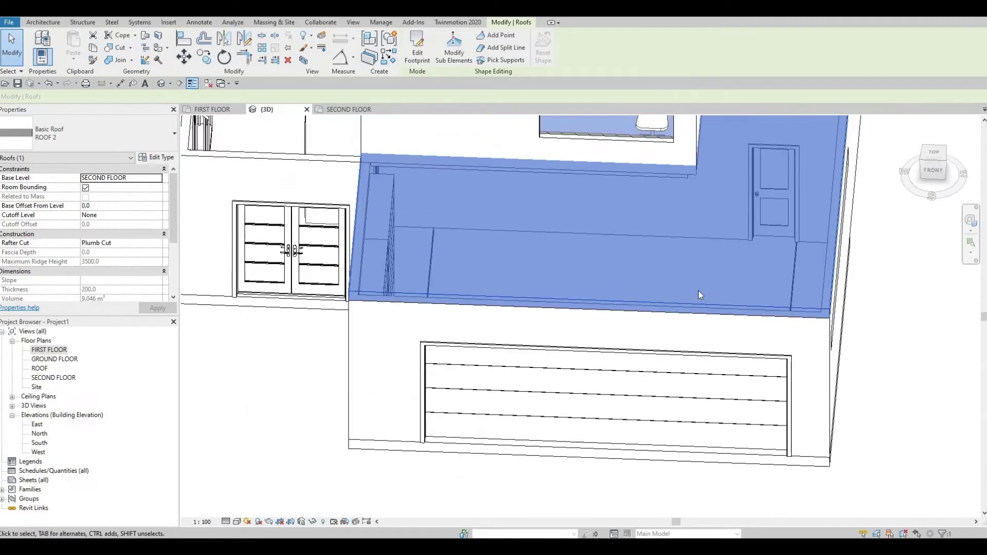
middle_click_drag(698, 286, 368, 83, "shift")
Step: Edit the garage roof's footprint on the SECOND FLOOR plan, adding boundary lines along the outer east and south wall faces of the second-floor rooms
left_click(424, 57)
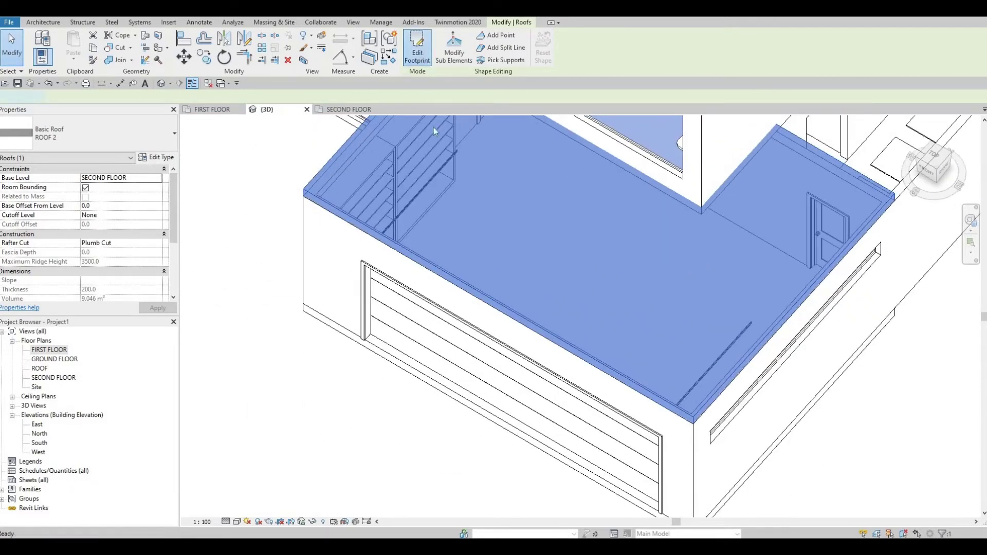
double_click(50, 380)
middle_click_drag(657, 455, 656, 267)
scroll(657, 267, "down", 1)
middle_click_drag(800, 385, 735, 246)
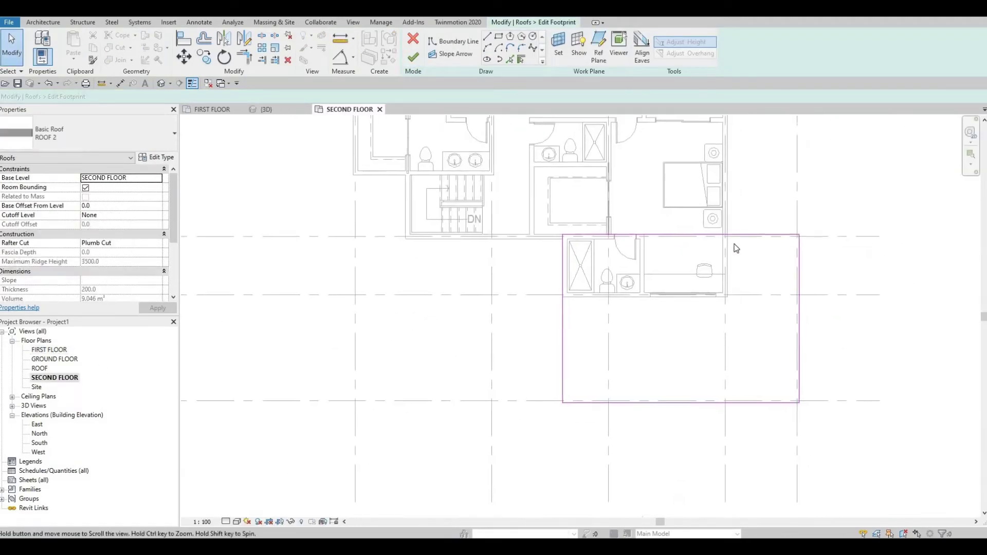
scroll(736, 248, "up", 2)
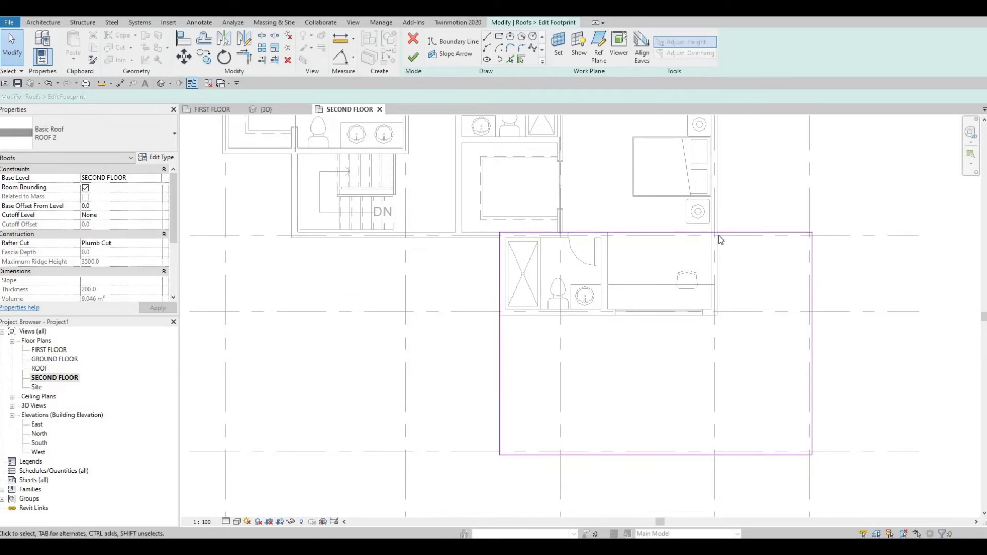
scroll(719, 251, "up", 1)
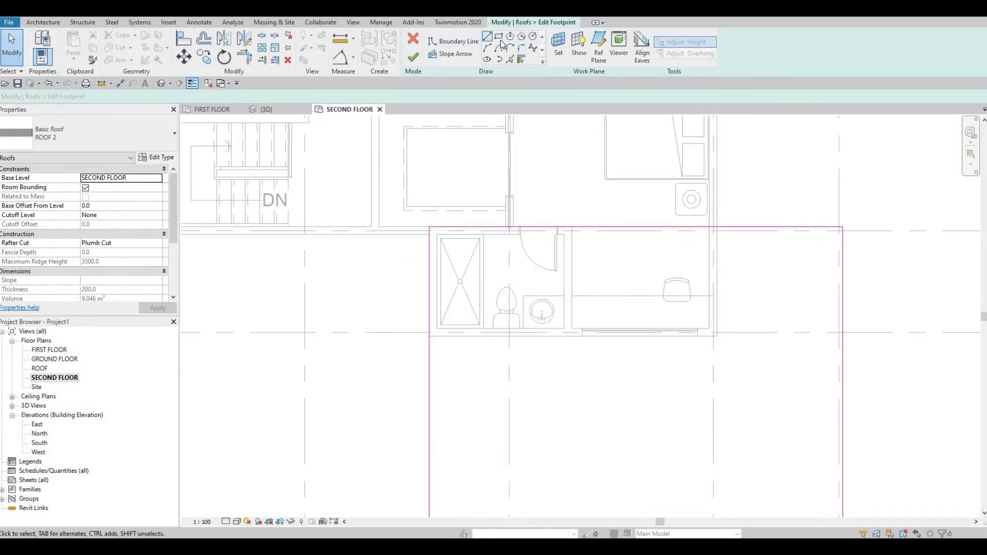
scroll(731, 226, "up", 1)
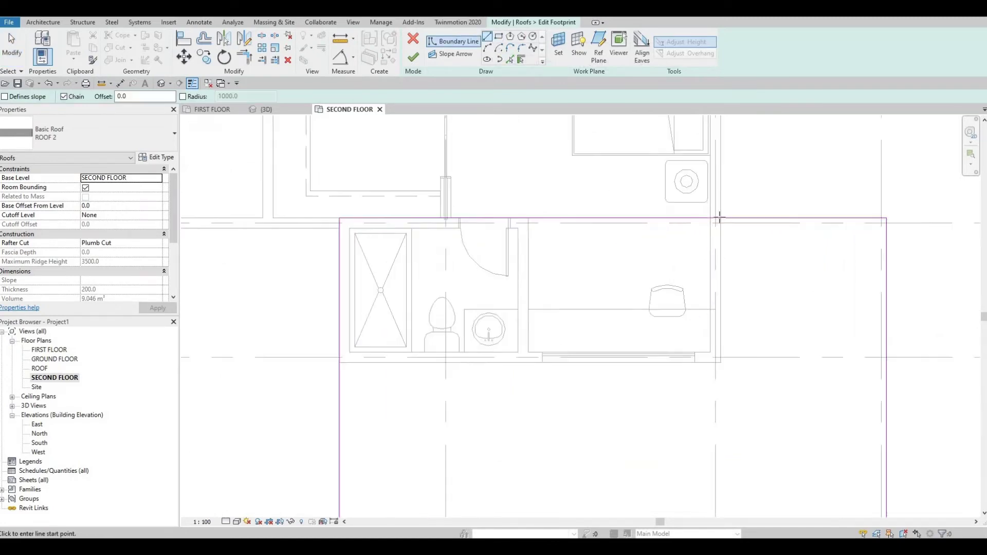
left_click(720, 218)
left_click(722, 362)
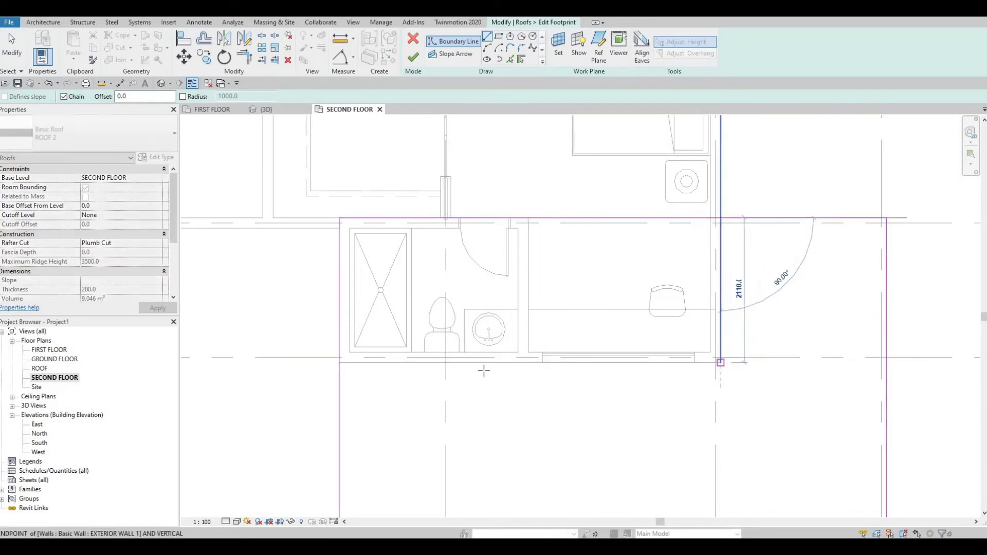
left_click(348, 363)
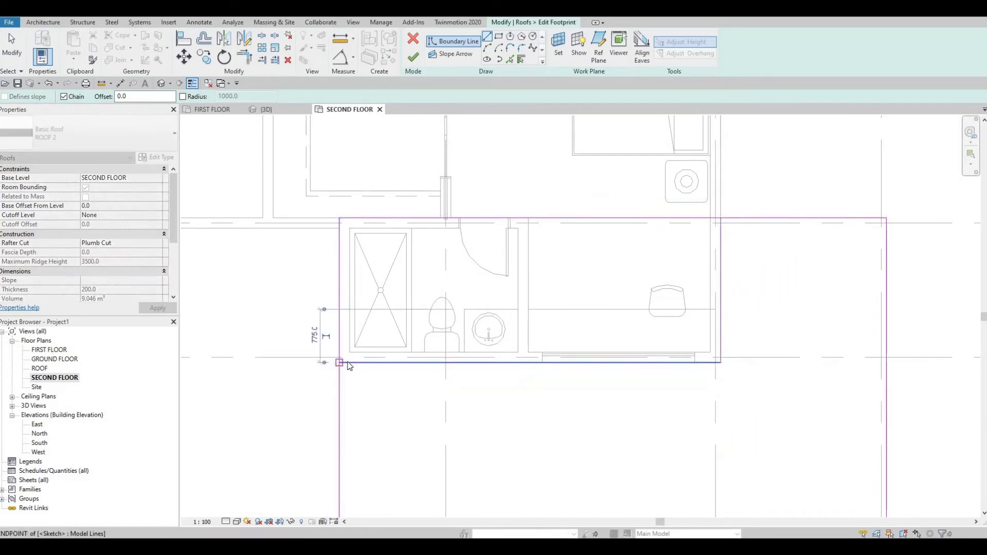
key("Escape")
key("Escape")
Step: Trim the overlapping boundary lines into an L-shaped outline around the second-floor rooms and finish the garage roof footprint
key("t")
key("r")
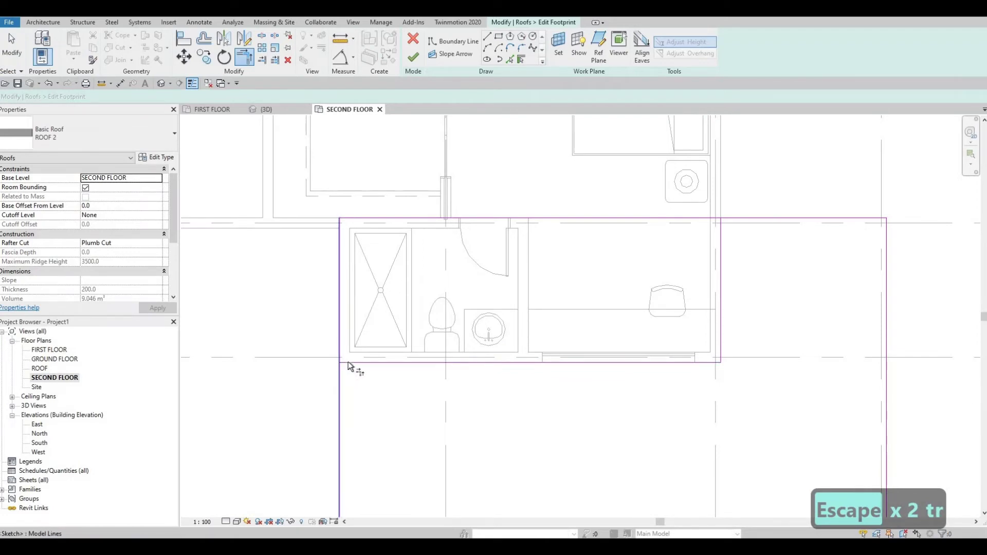
left_click(732, 220)
left_click(720, 254)
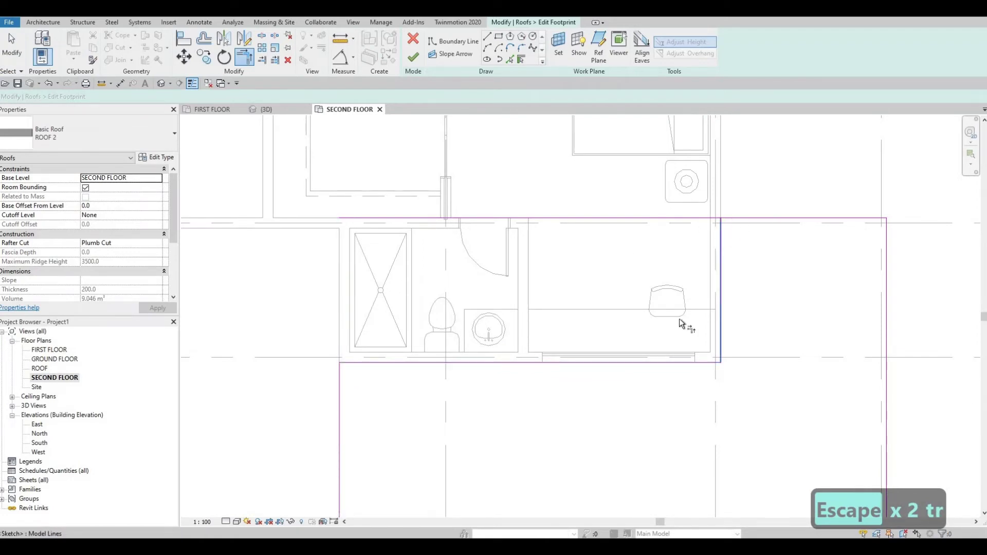
scroll(501, 167, "up", 1)
key("Escape")
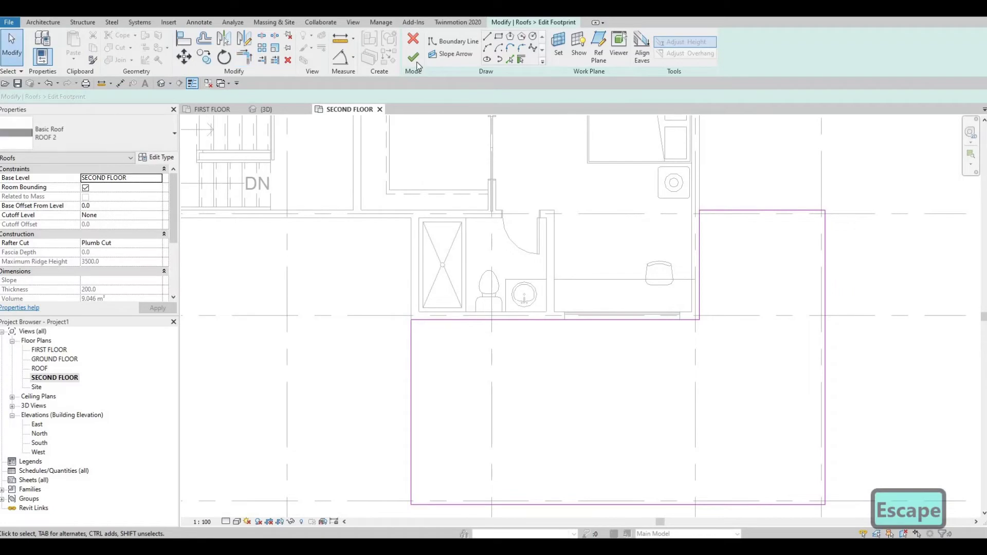
left_click(416, 62)
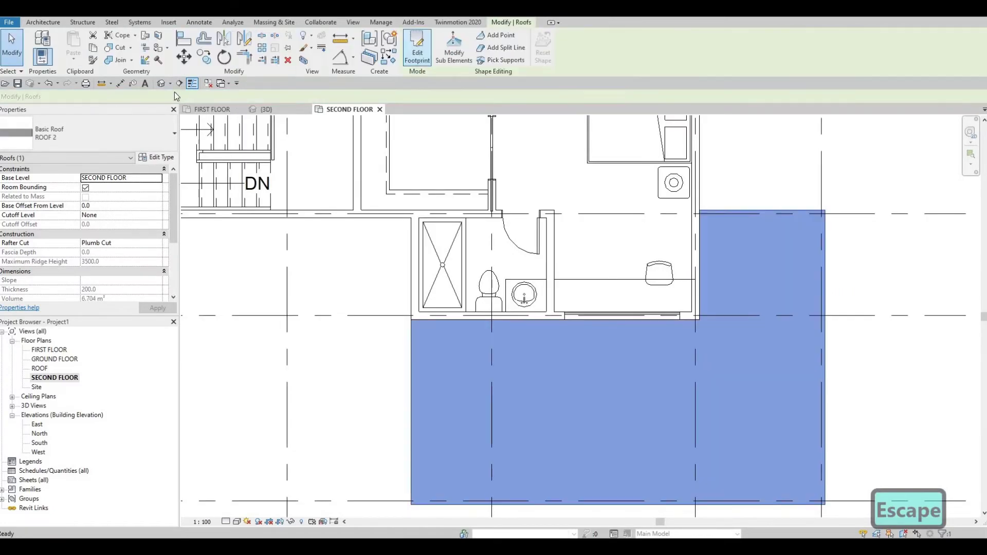
key("Escape")
key("Escape")
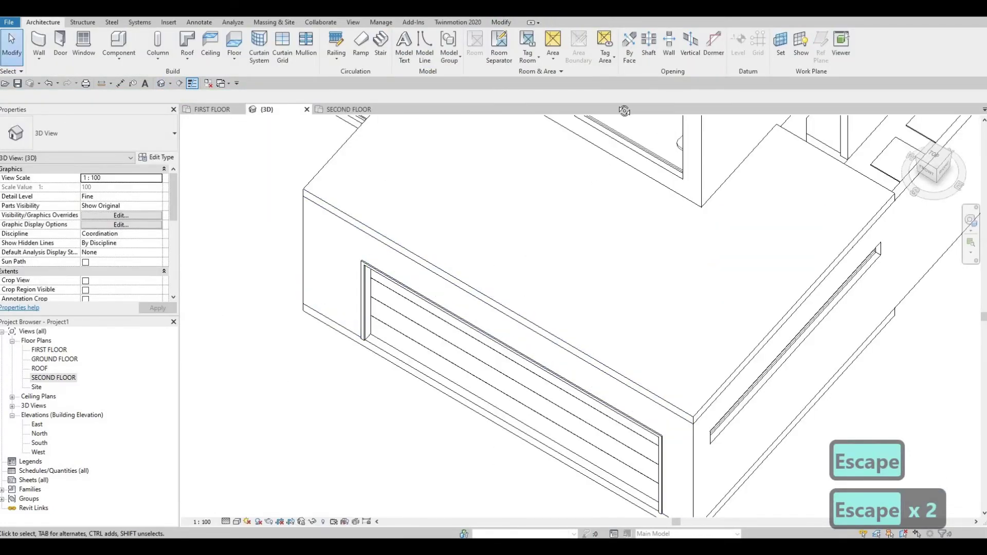
Step: Start a ROOF 2 footprint roof for the front entrance from the FIRST FLOOR plan, with SECOND FLOOR as its base level
middle_click_drag(540, 275, 485, 189, "shift")
scroll(485, 189, "up", 3)
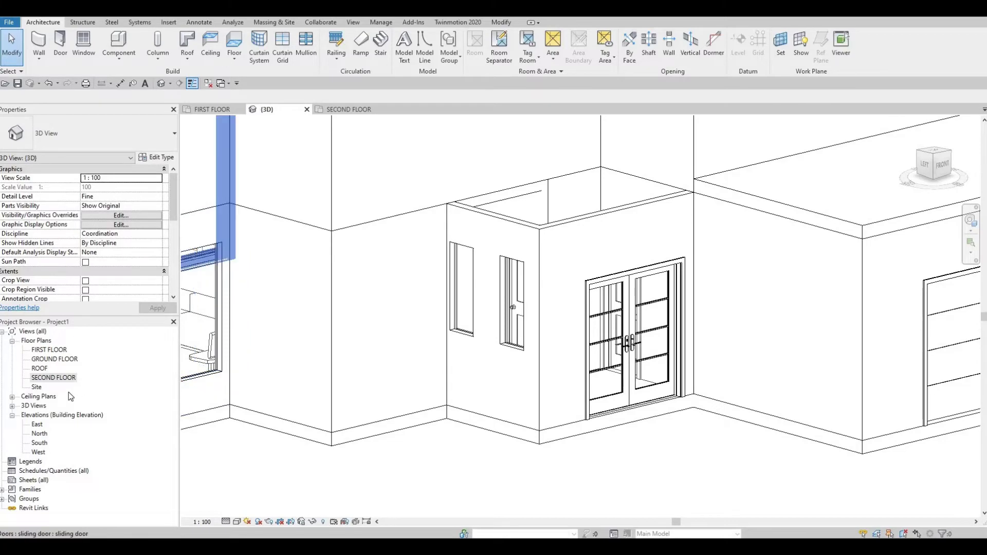
double_click(51, 378)
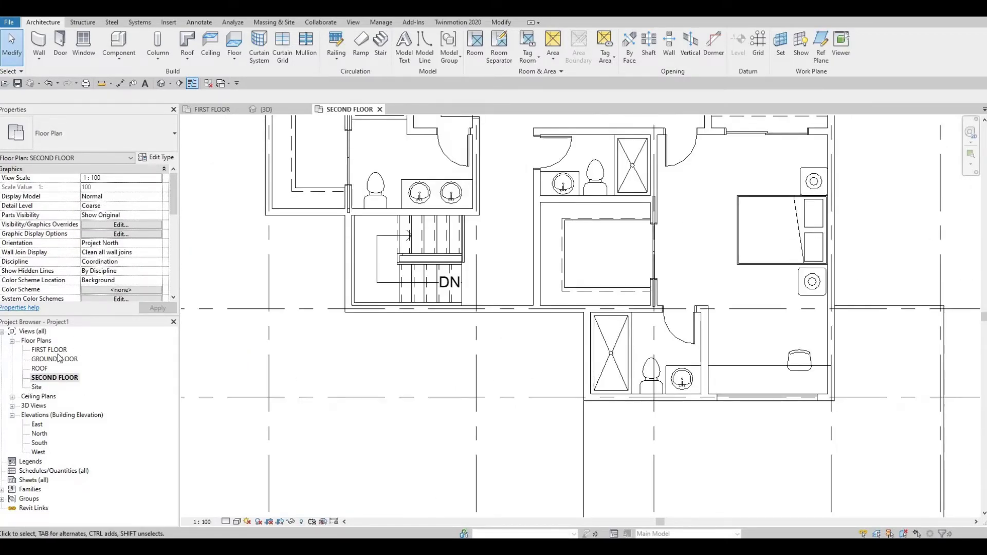
key("ctrl+Tab")
middle_click_drag(387, 353, 378, 370)
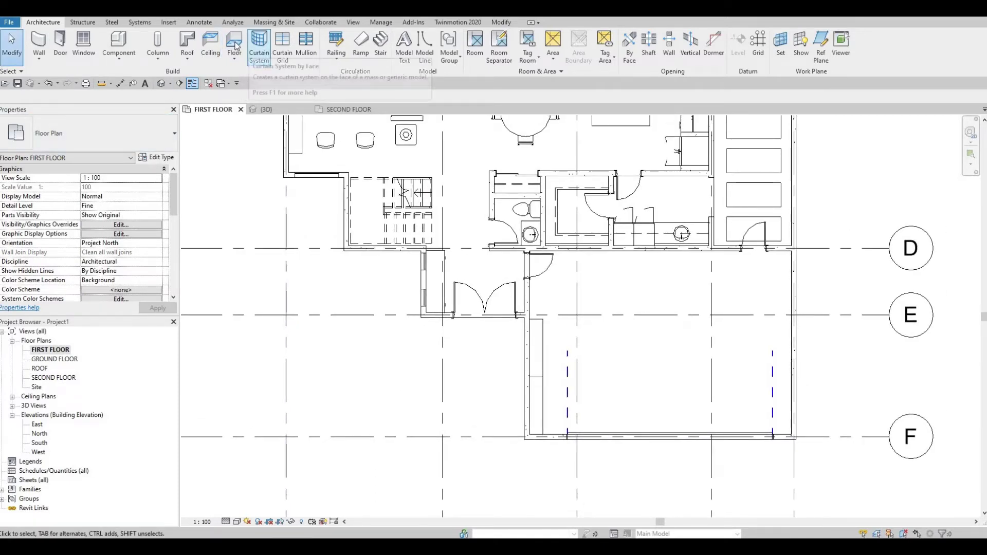
left_click(187, 43)
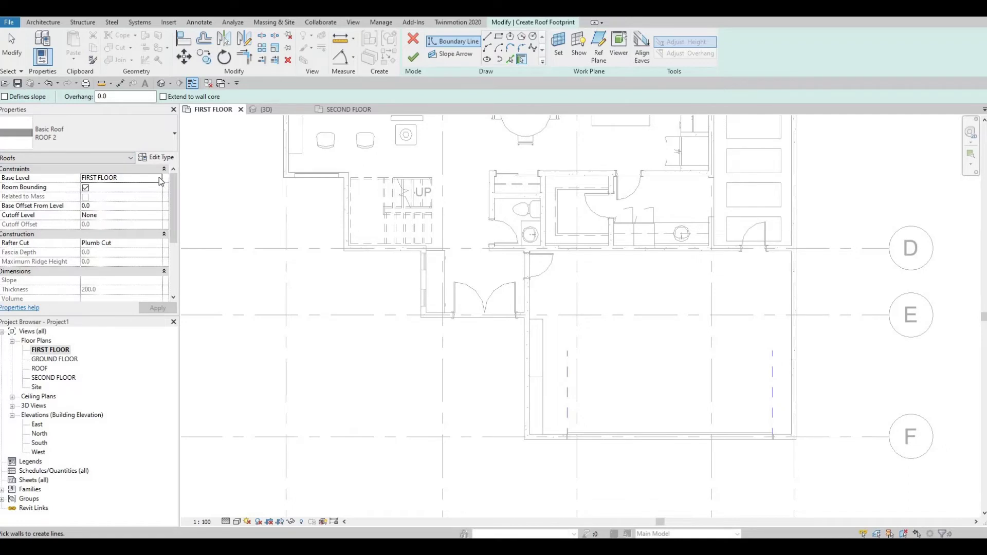
left_click(117, 178)
left_click(103, 202)
Step: Sketch a rectangular roof boundary from the entrance's outer northwest corner to the garage wall at the front wall's outer face, and finish the footprint
scroll(411, 264, "up", 5)
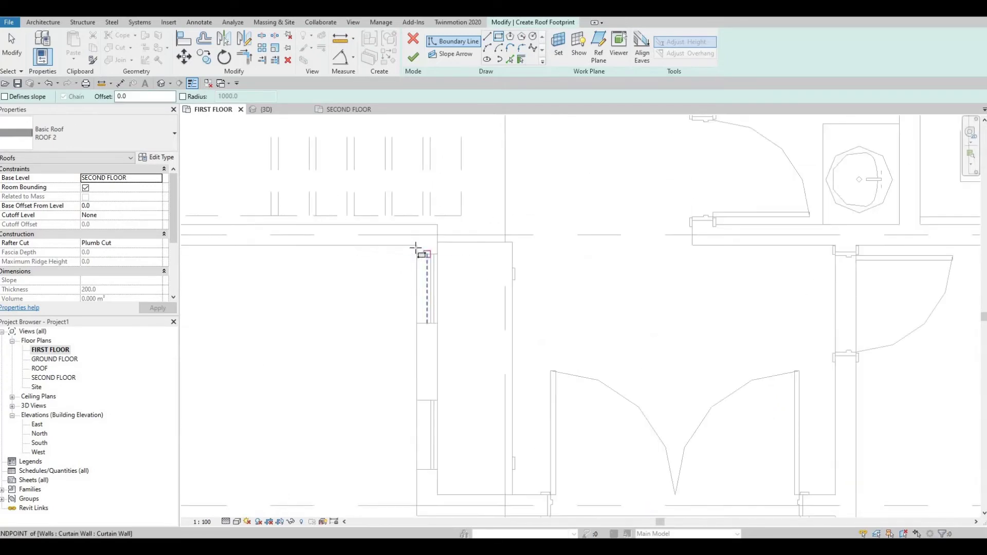
left_click(422, 252)
middle_click_drag(817, 335, 756, 195)
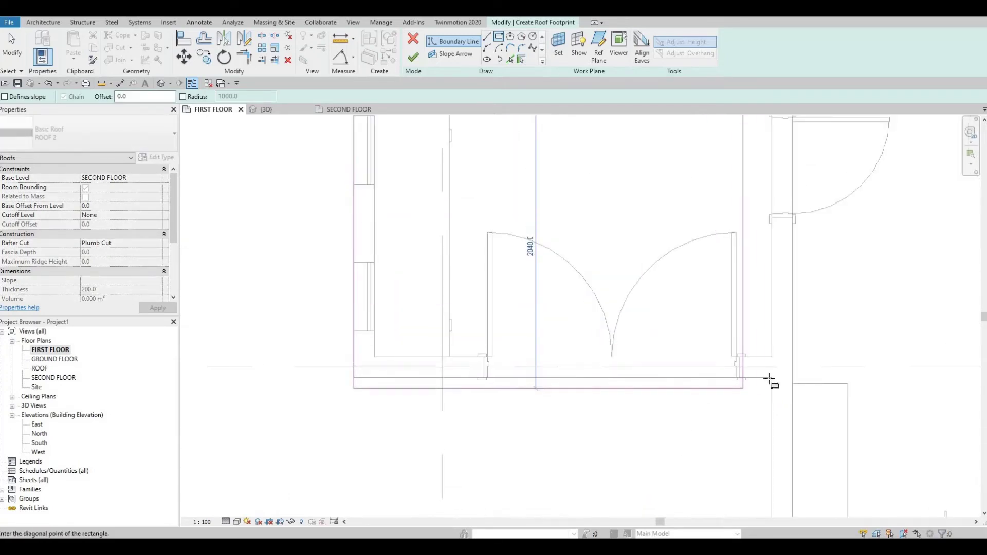
left_click(772, 377)
left_click(728, 343)
scroll(710, 332, "down", 3)
key("Escape")
key("Escape")
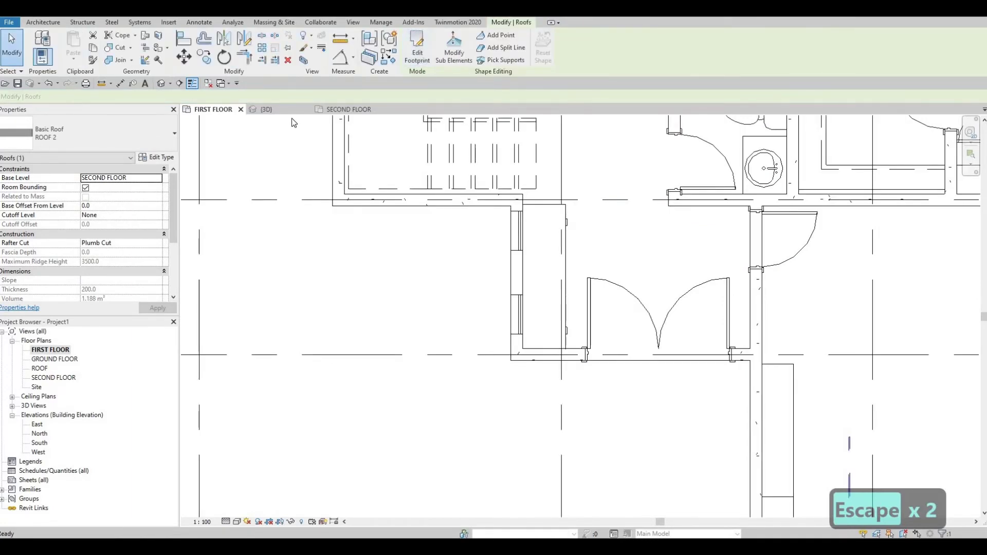
Step: Examine in 3D how the entrance roof sits on its walls and meets the garage roof and second-floor walls
key("ctrl+Tab")
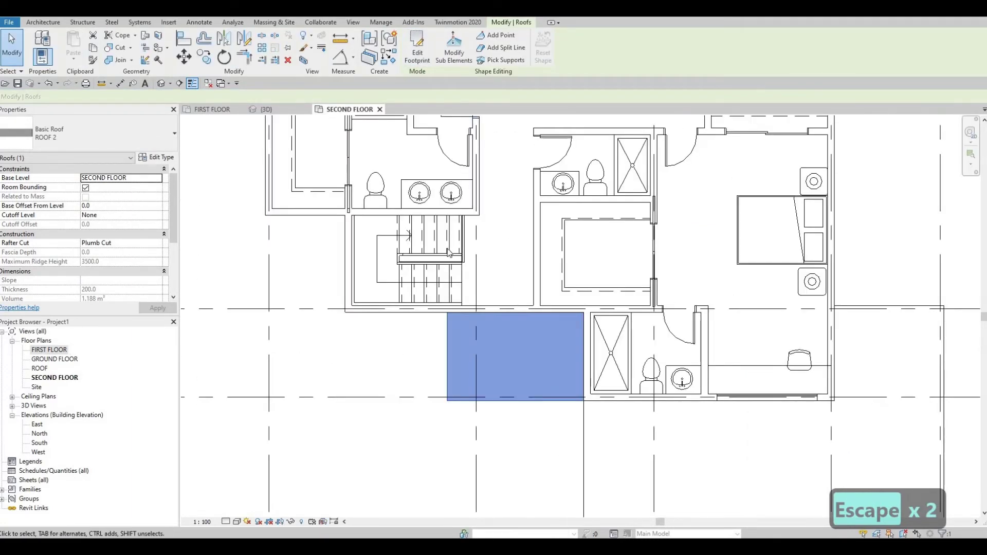
key("ctrl+Tab")
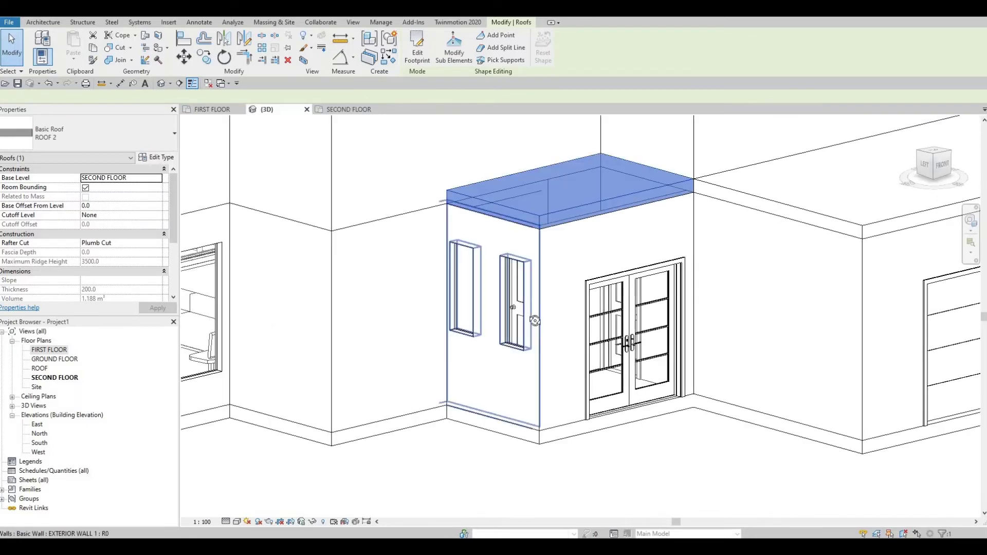
middle_click_drag(585, 215, 635, 302, "shift")
key("Escape")
scroll(470, 215, "down", 4)
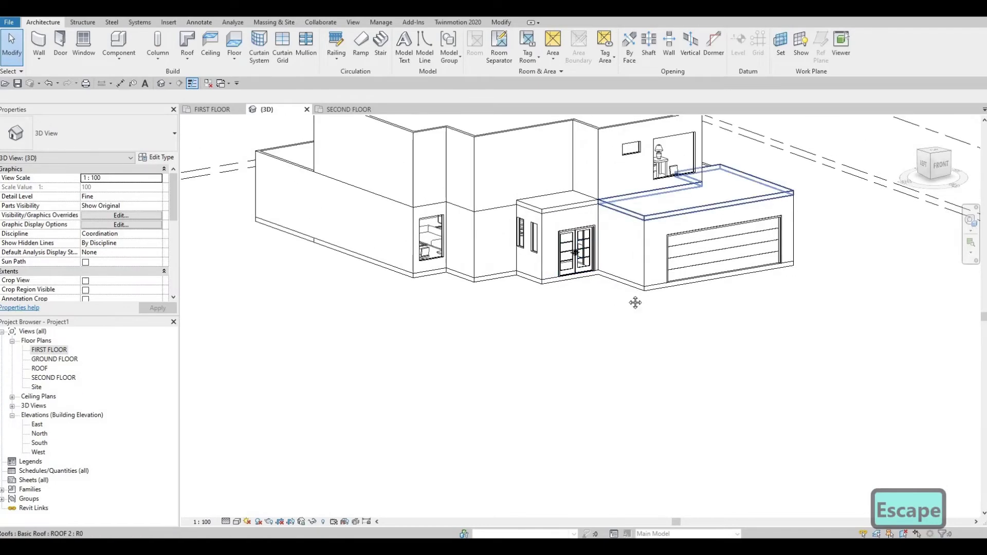
middle_click_drag(516, 123, 537, 250)
scroll(538, 205, "up", 3)
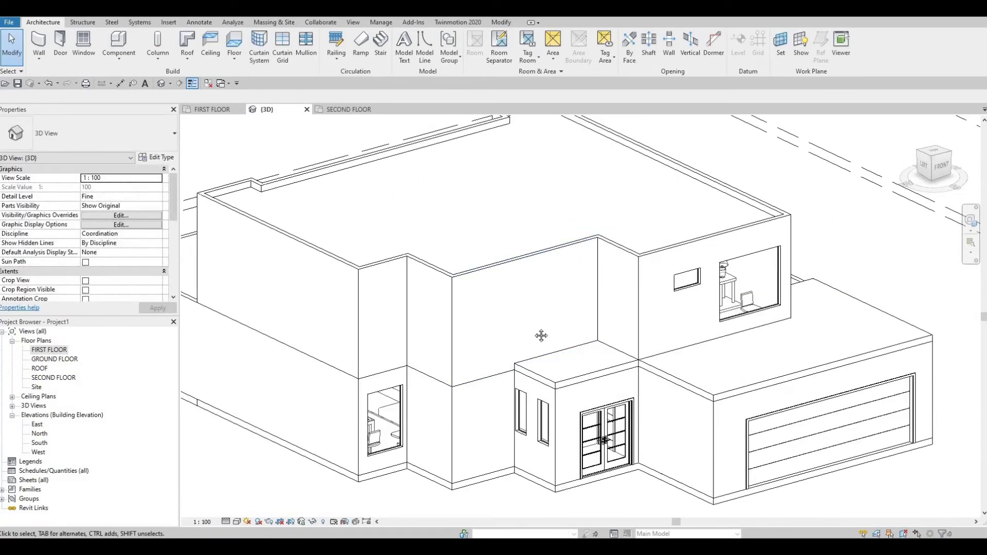
middle_click_drag(713, 397, 666, 289)
scroll(665, 289, "up", 2)
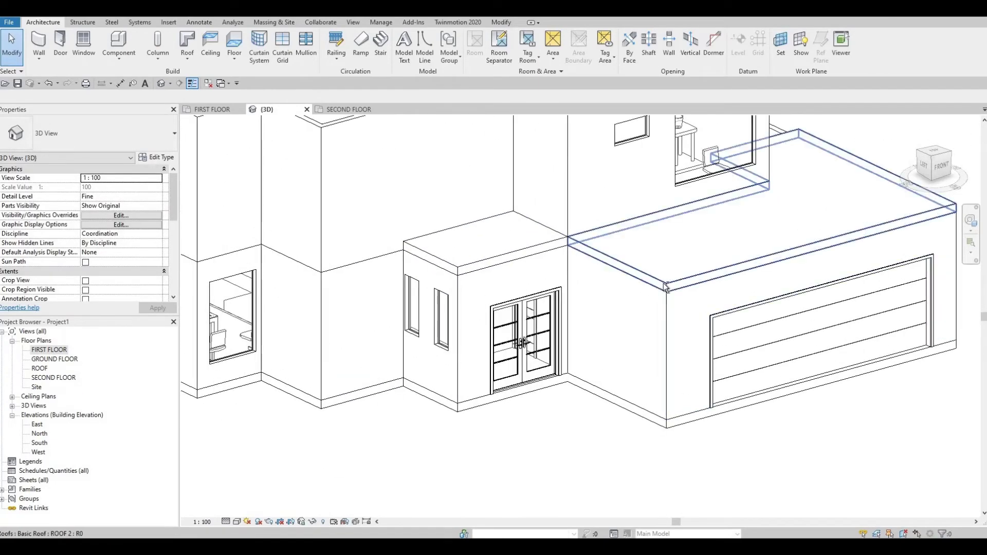
middle_click_drag(700, 256, 510, 297, "shift")
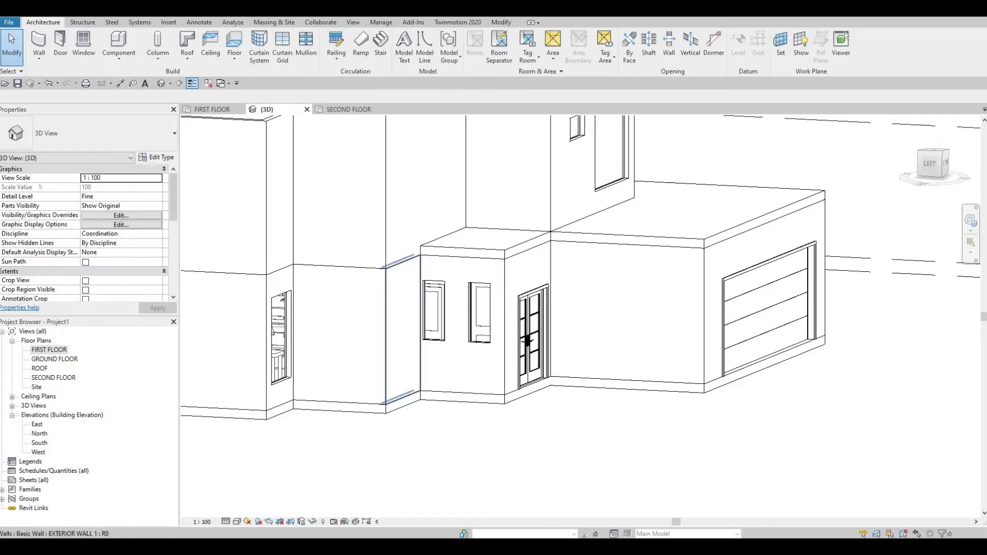
Step: Examine in 3D the exterior walls enclosing the side passage and the pool terrace
scroll(504, 368, "down", 3)
middle_click_drag(477, 405, 499, 408, "shift")
middle_click_drag(339, 405, 824, 197, "shift")
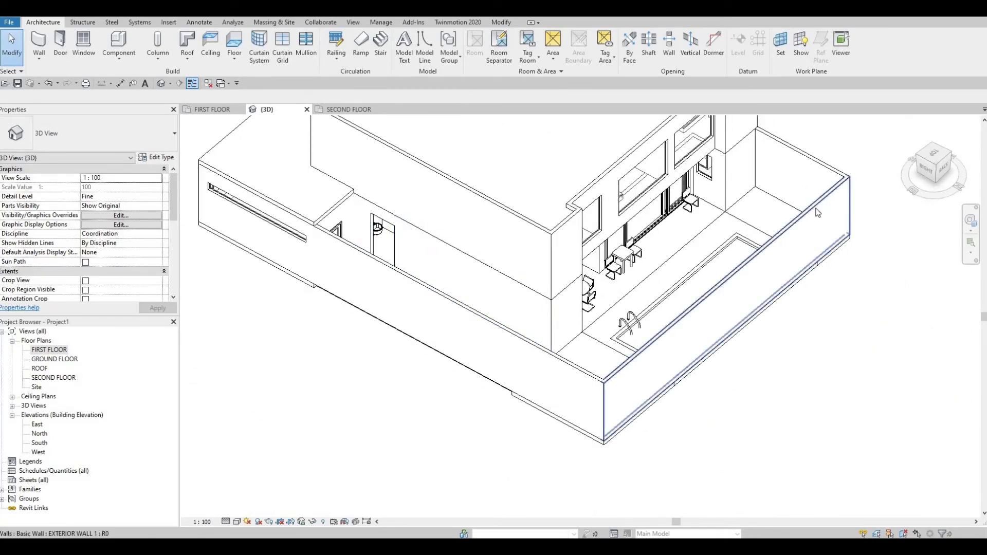
middle_click_drag(758, 185, 753, 159, "shift")
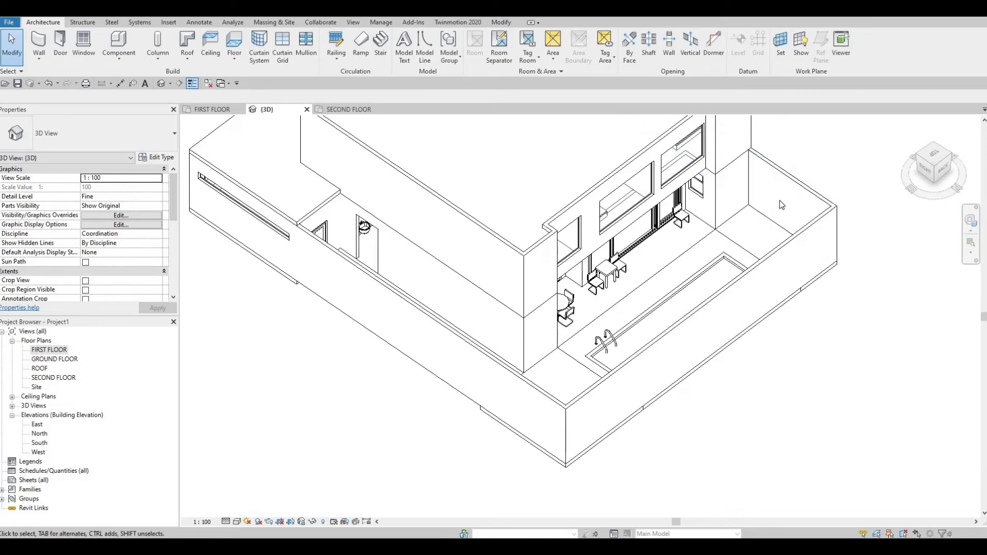
middle_click_drag(784, 232, 797, 207)
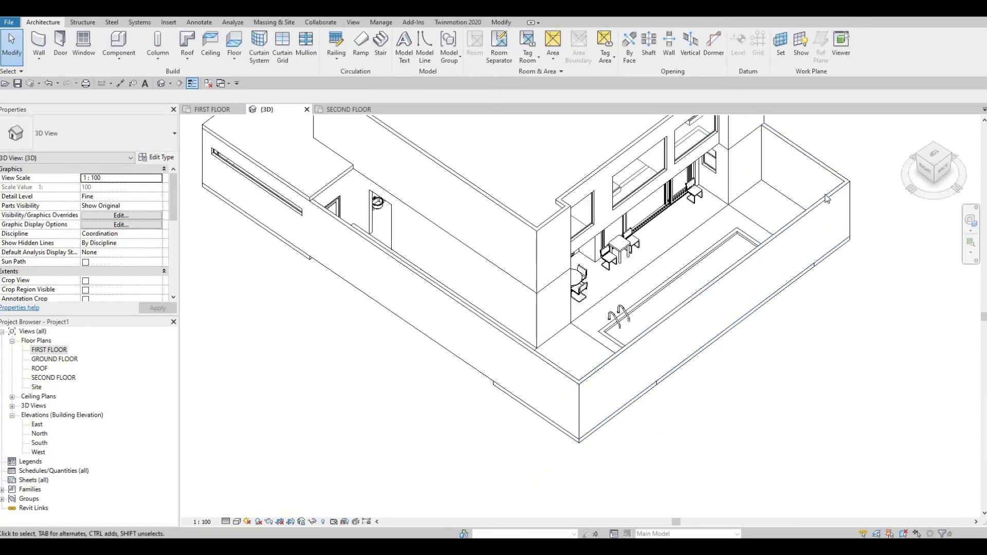
scroll(314, 212, "down", 1)
middle_click_drag(314, 212, 367, 214)
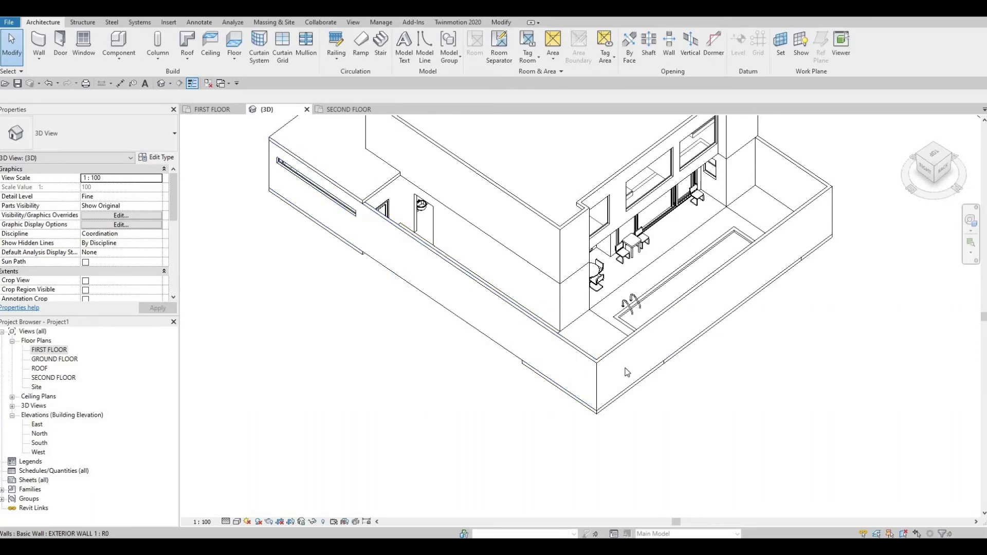
Step: Shorten the EXTERIOR WALL 1 wall along grid 5 on the FIRST FLOOR plan by moving its north end from grid A to grid D
double_click(48, 350)
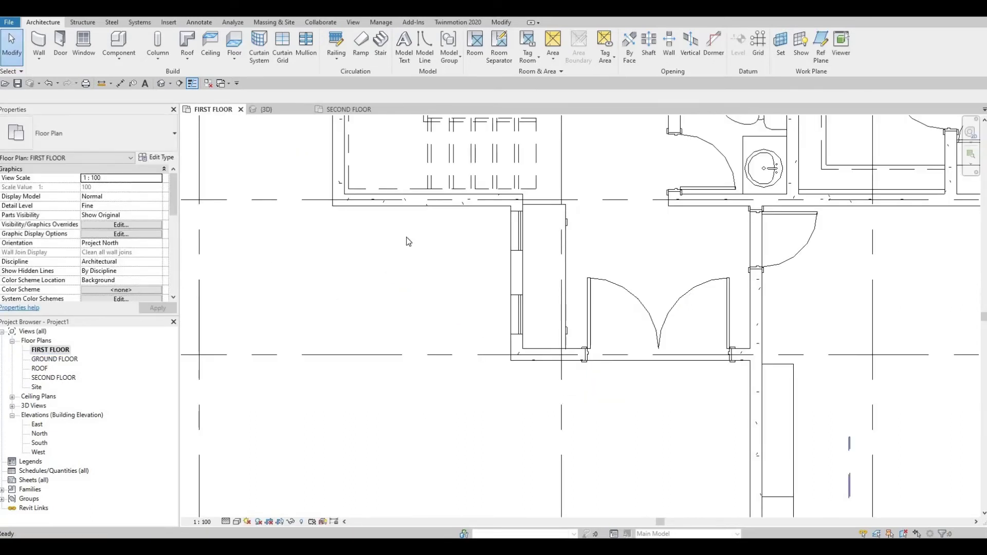
middle_click_drag(348, 473, 449, 436)
scroll(449, 436, "down", 4)
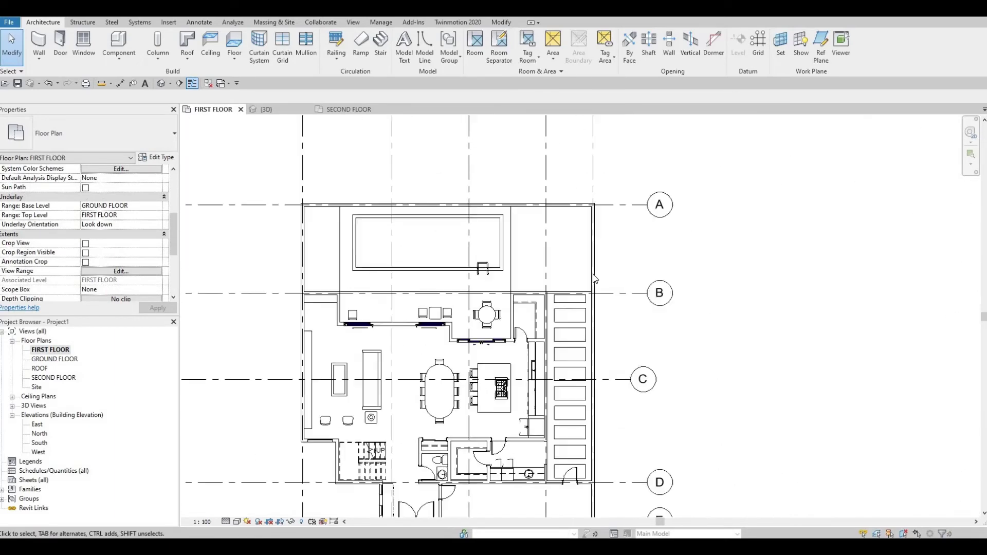
left_click(594, 274)
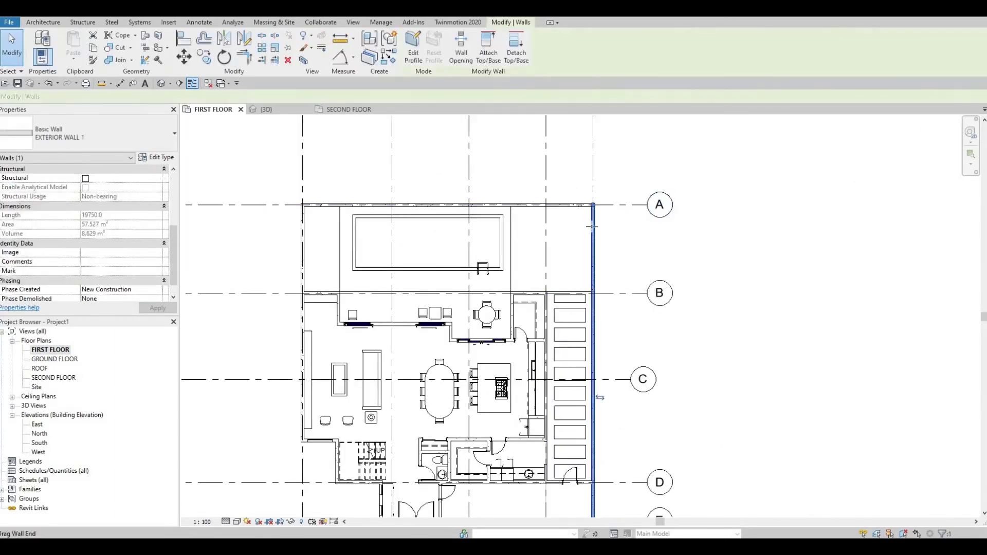
left_click_drag(593, 205, 593, 483)
scroll(593, 483, "up", 5)
middle_click_drag(593, 483, 599, 343)
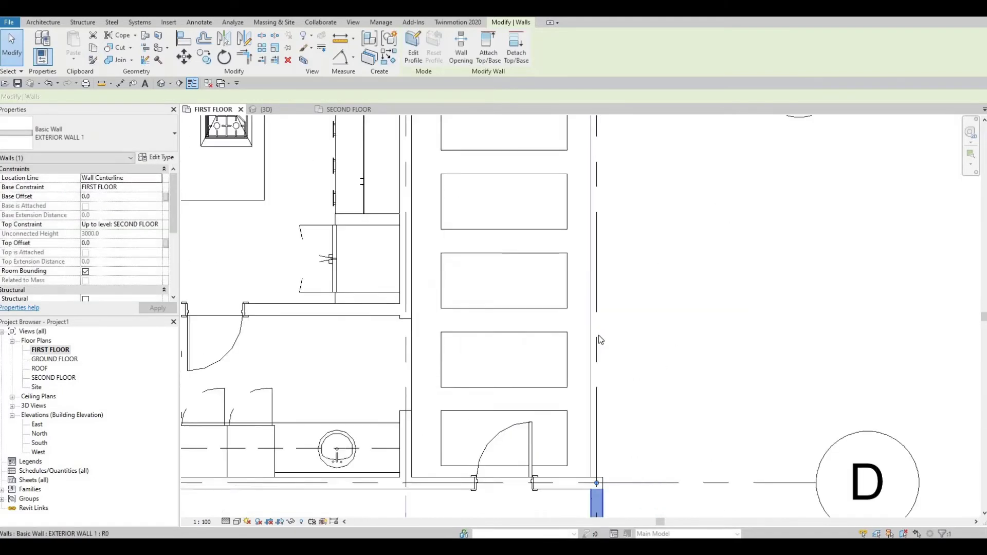
Step: Delete the EXTERIOR WALL 1 wall along grid A behind the pool
scroll(598, 338, "down", 2)
scroll(633, 278, "down", 3)
middle_click_drag(633, 277, 650, 412)
middle_click_drag(547, 190, 688, 487)
scroll(688, 487, "down", 1)
left_click(560, 353)
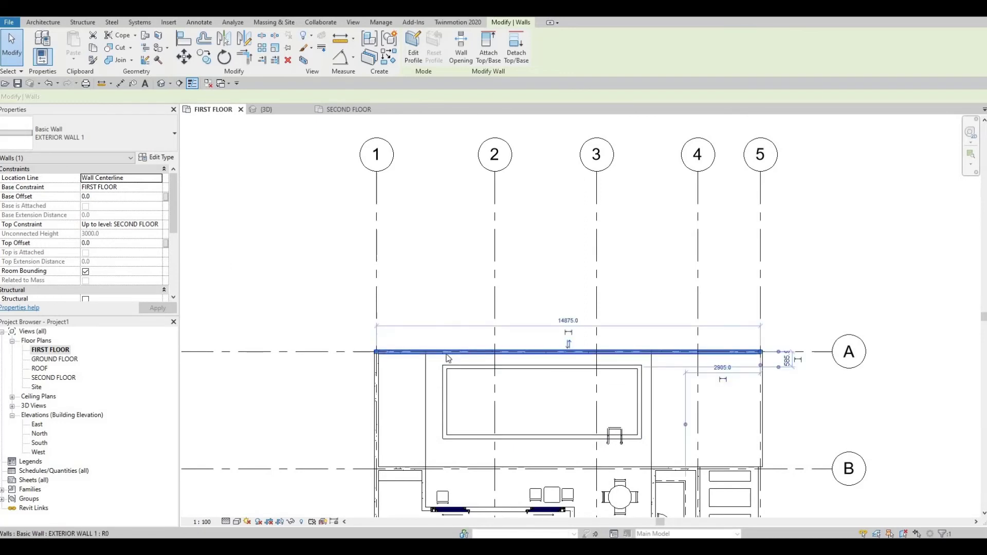
key("Delete")
middle_click_drag(348, 383, 440, 324)
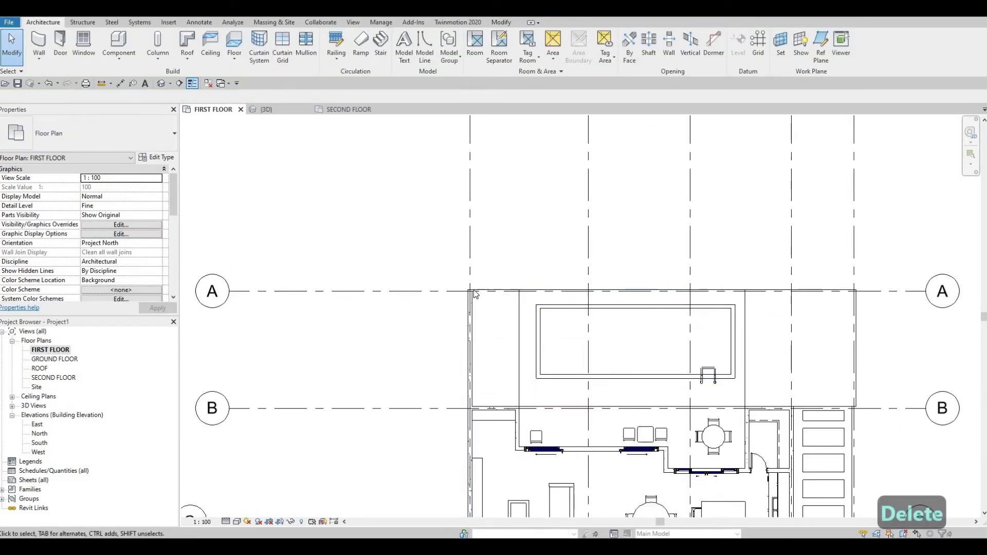
Step: Shorten the EXTERIOR WALL 1 wall along grid 1 on the FIRST FLOOR plan by moving its north end from grid A to grid B
left_click(474, 308)
left_click_drag(476, 396, 494, 409)
scroll(468, 427, "up", 4)
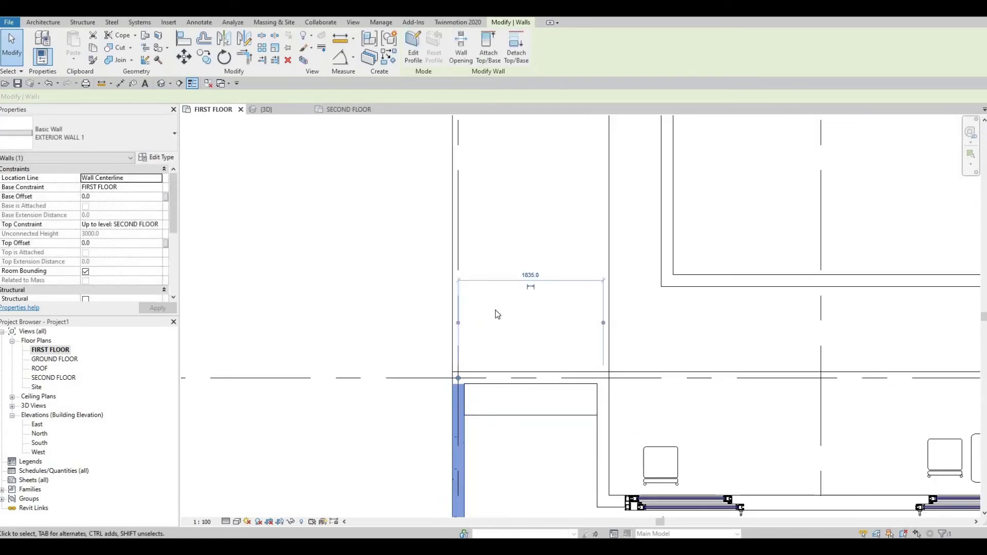
scroll(462, 337, "down", 2)
key("Escape")
scroll(461, 338, "down", 1)
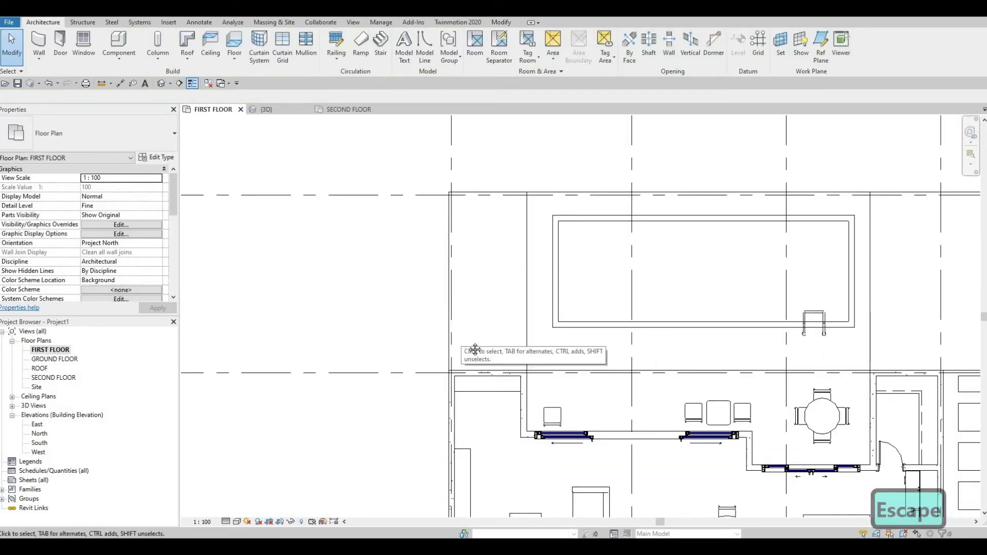
scroll(442, 361, "down", 1)
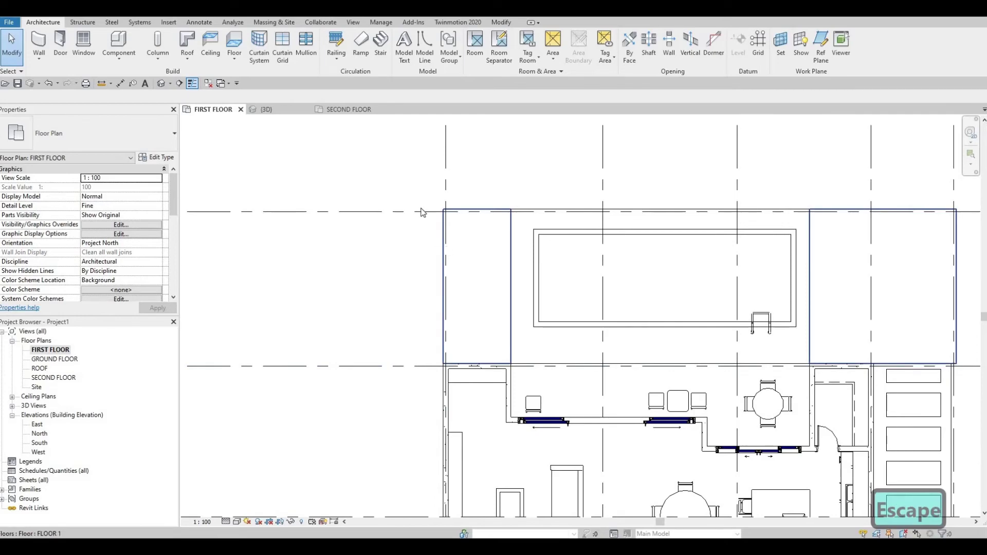
scroll(466, 218, "down", 2)
scroll(468, 221, "up", 1)
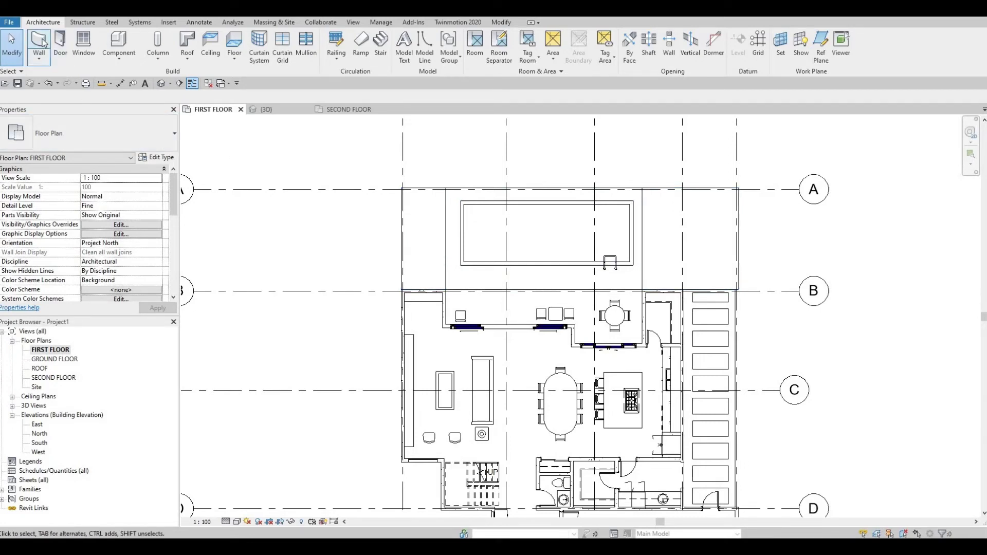
Step: Start a new wall similar to the exterior wall along grid 1 and duplicate its type as EXTERIOR WALL 2
key("Escape")
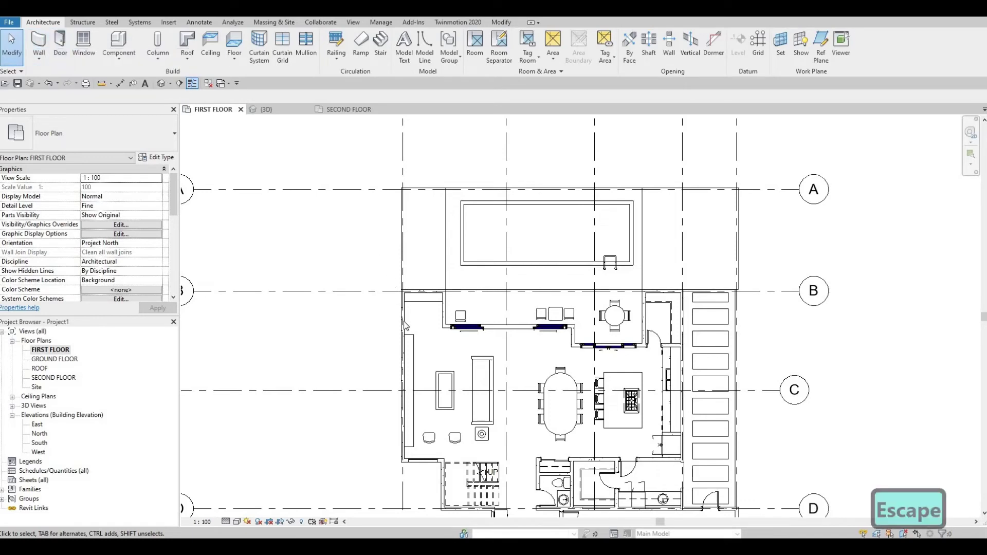
left_click(404, 325)
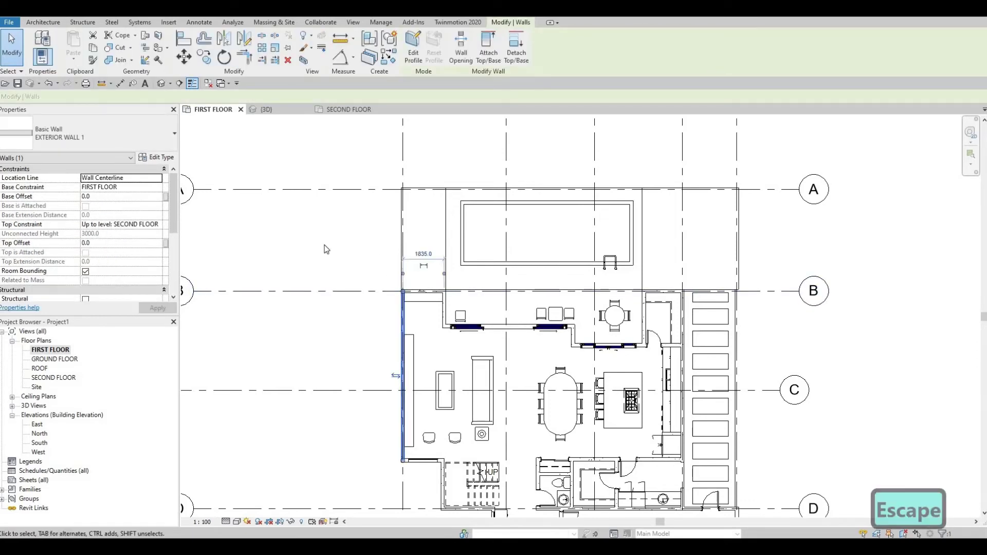
key("c")
key("s")
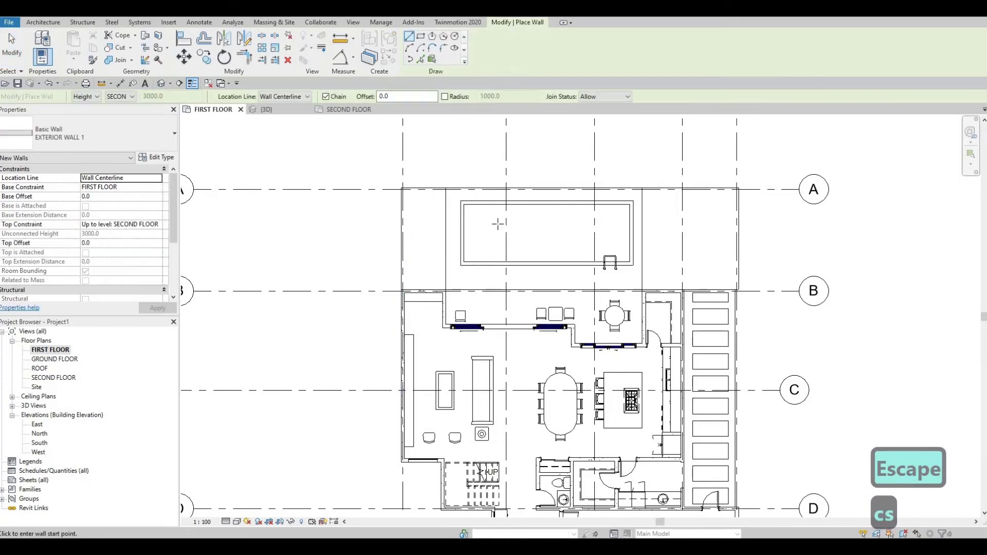
left_click(154, 158)
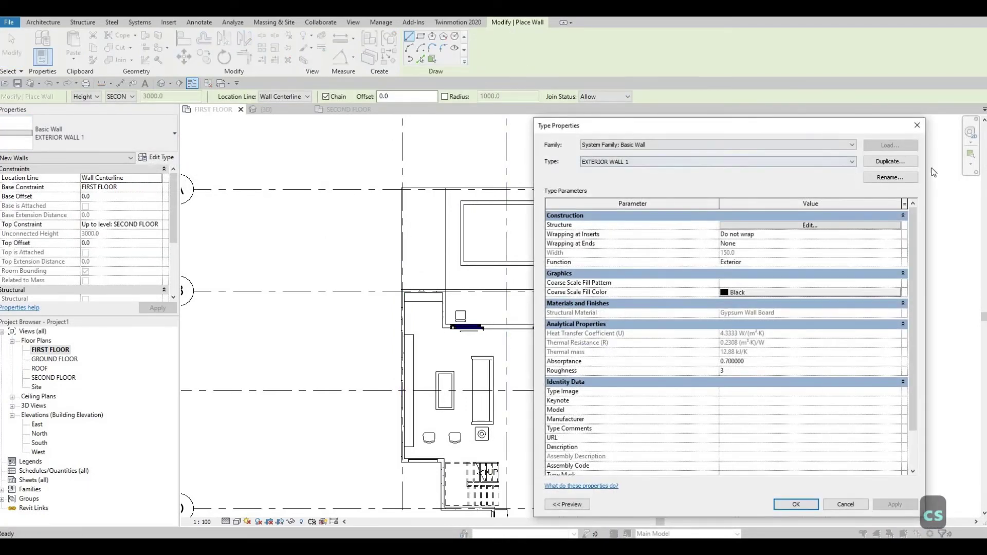
left_click(908, 170)
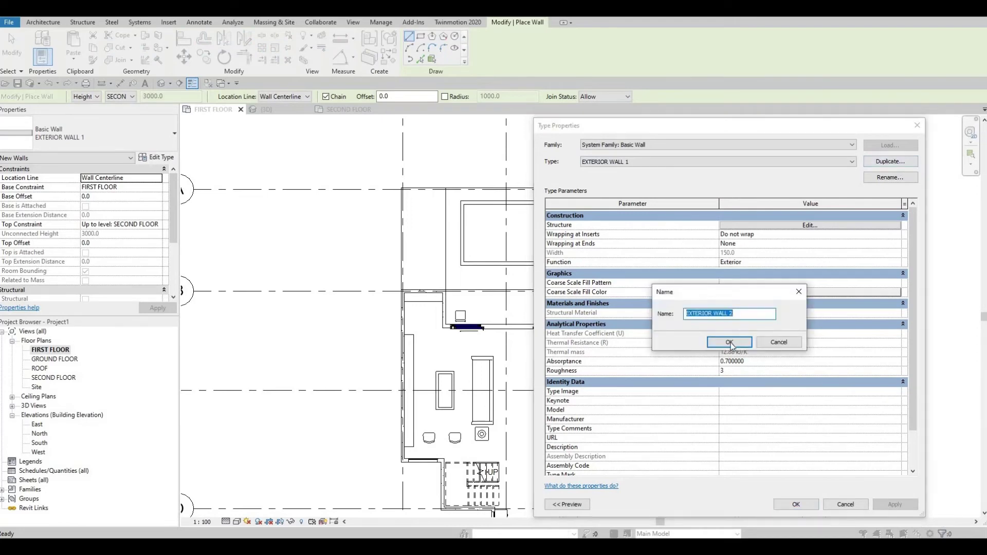
key("Return")
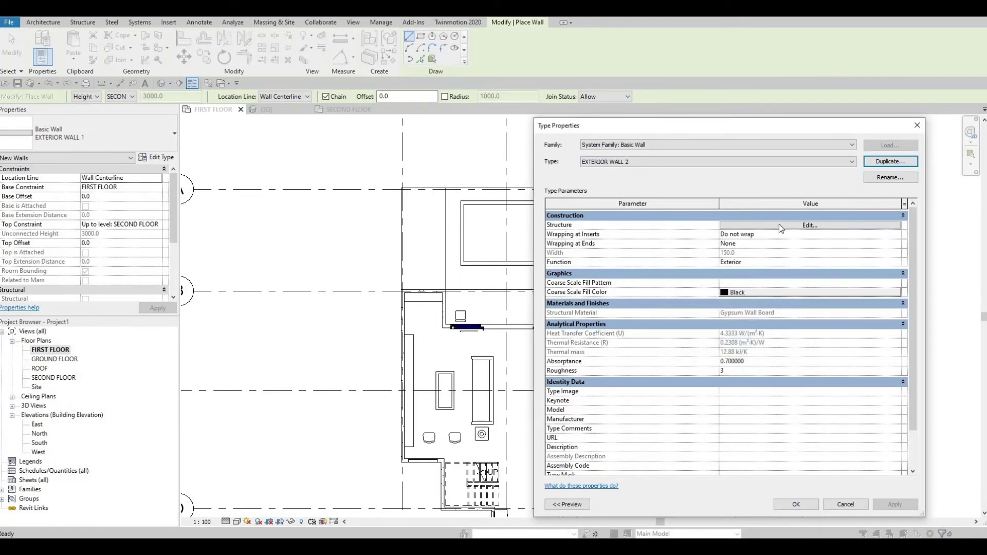
Step: Set the structure layer material of EXTERIOR WALL 2 to Brick, Adobe from the Masonry category of AEC Materials
left_click(779, 225)
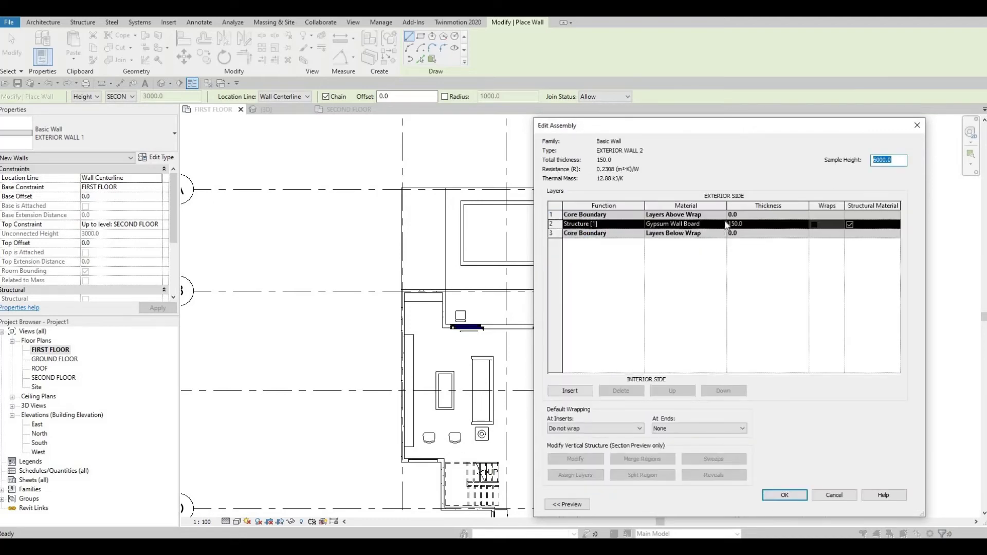
left_click(727, 225)
left_click(723, 225)
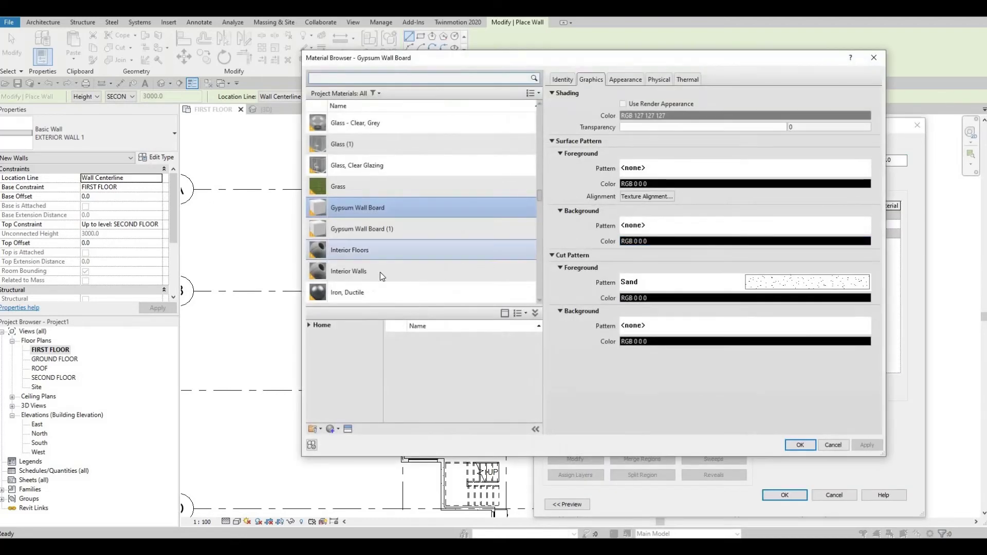
scroll(381, 274, "down", 3)
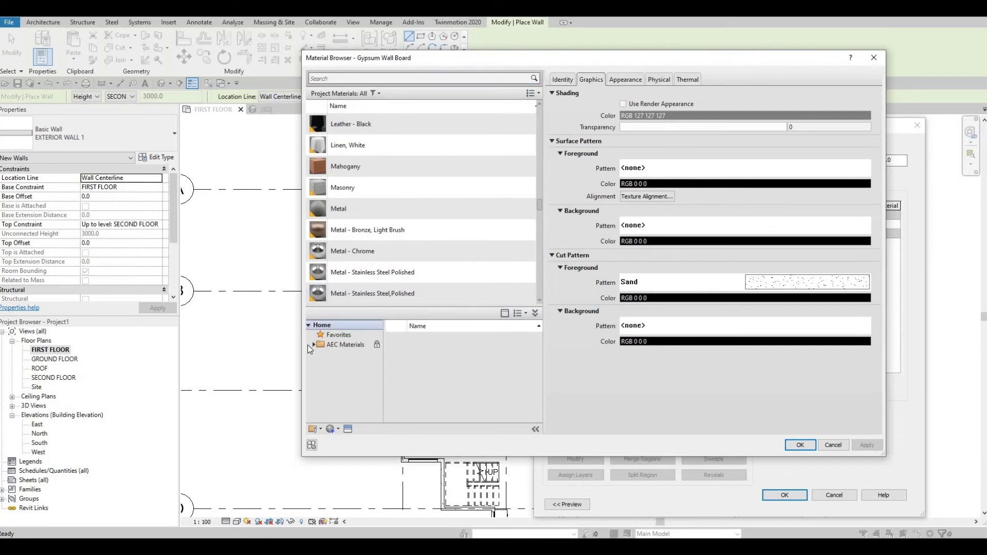
left_click(311, 344)
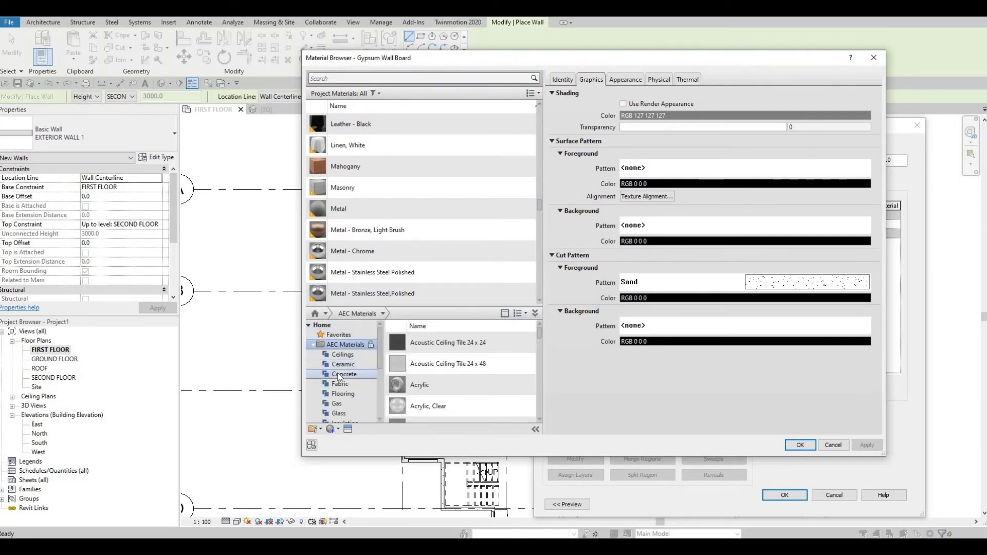
scroll(355, 388, "down", 4)
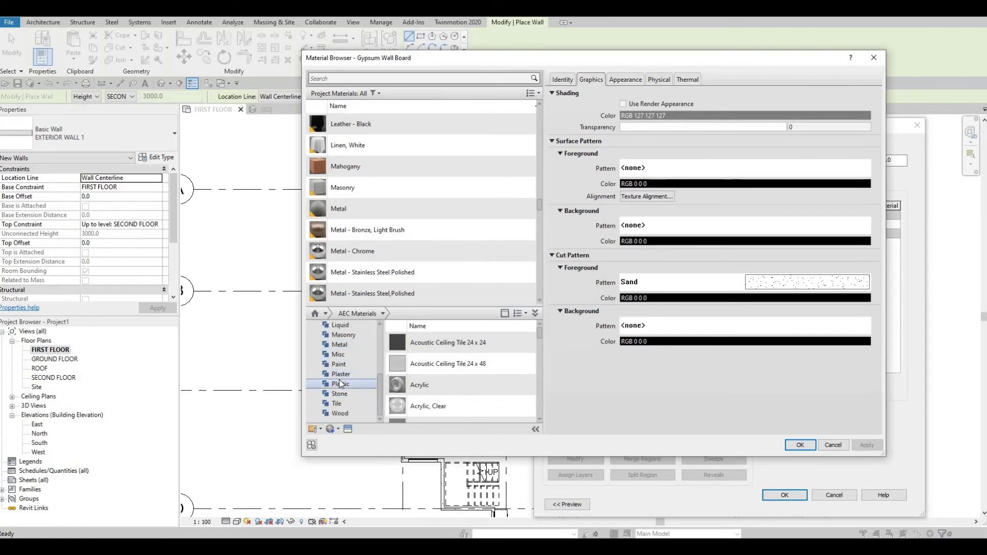
scroll(340, 384, "up", 2)
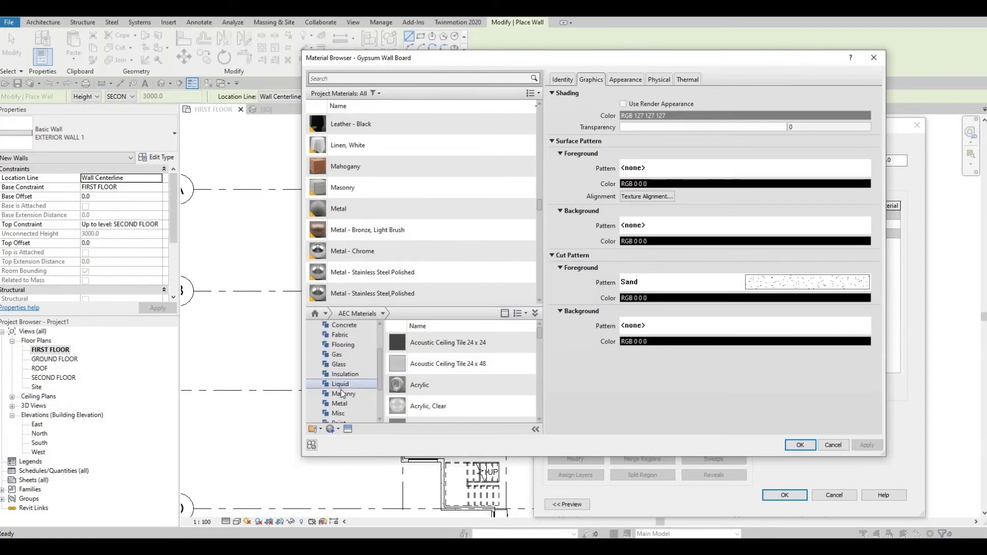
left_click(342, 393)
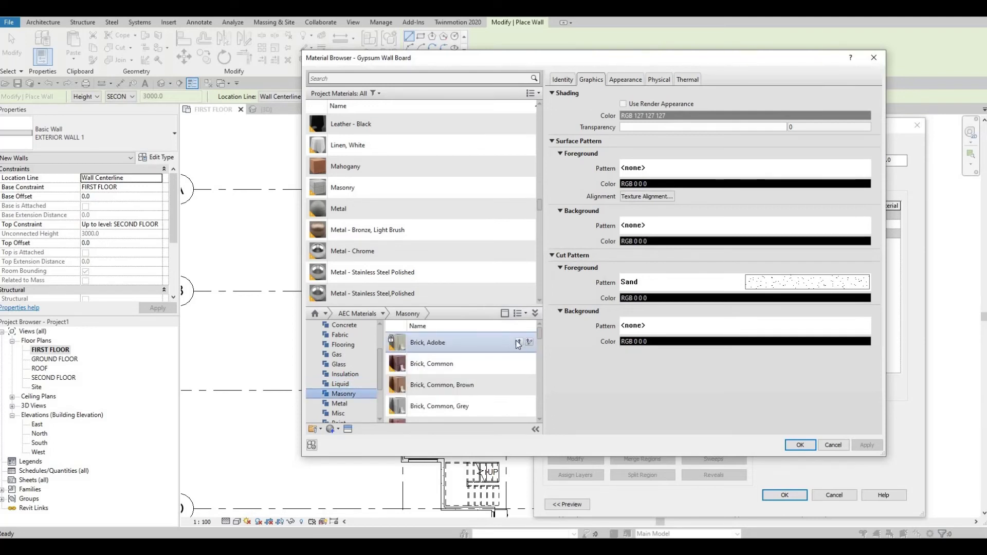
left_click(519, 342)
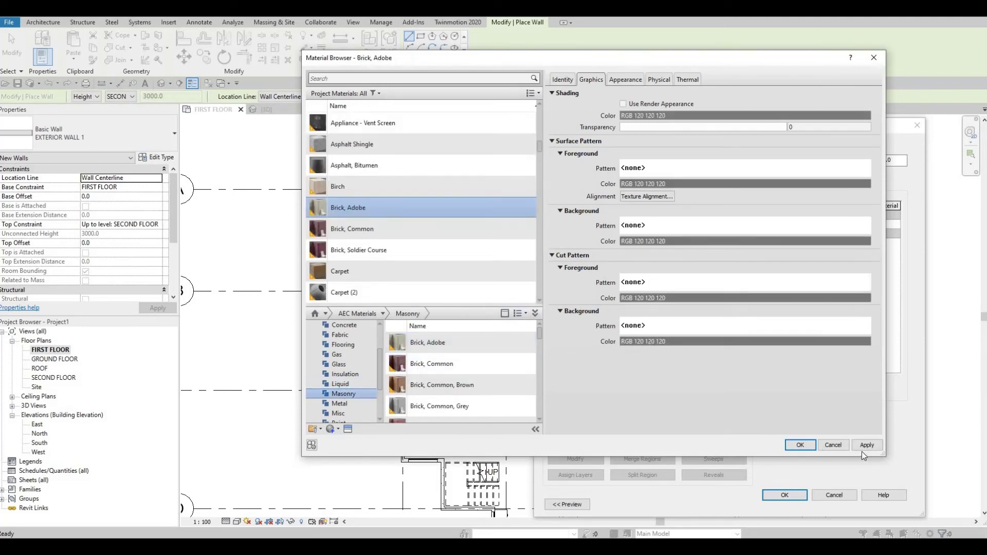
left_click(801, 446)
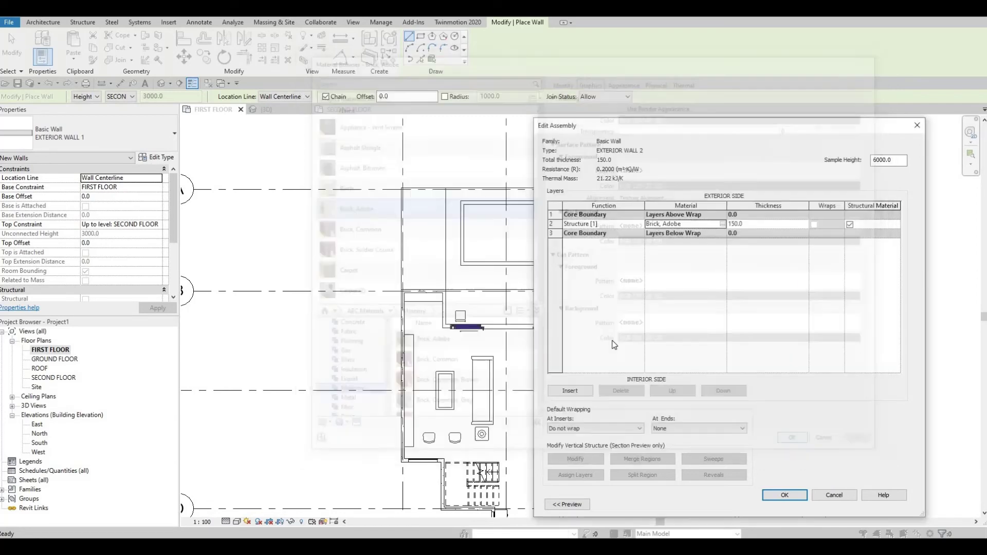
left_click(784, 495)
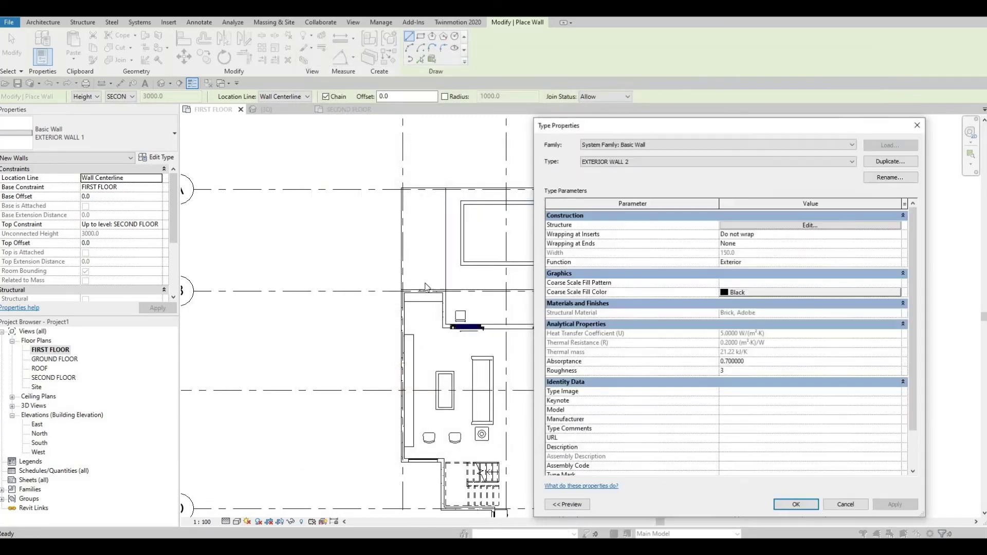
left_click(796, 504)
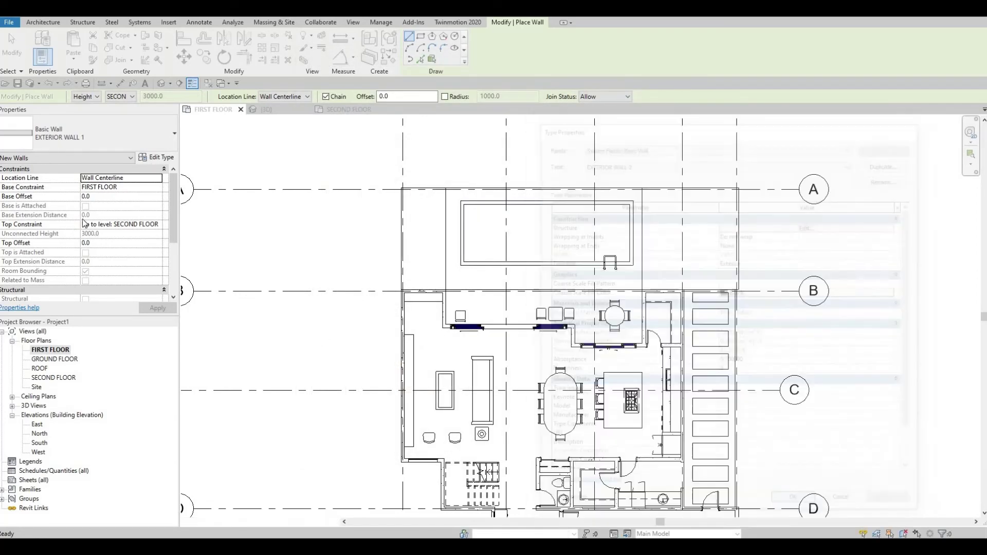
Step: Set the top offset of the new EXTERIOR WALL 2 walls to -1000
left_click(100, 243)
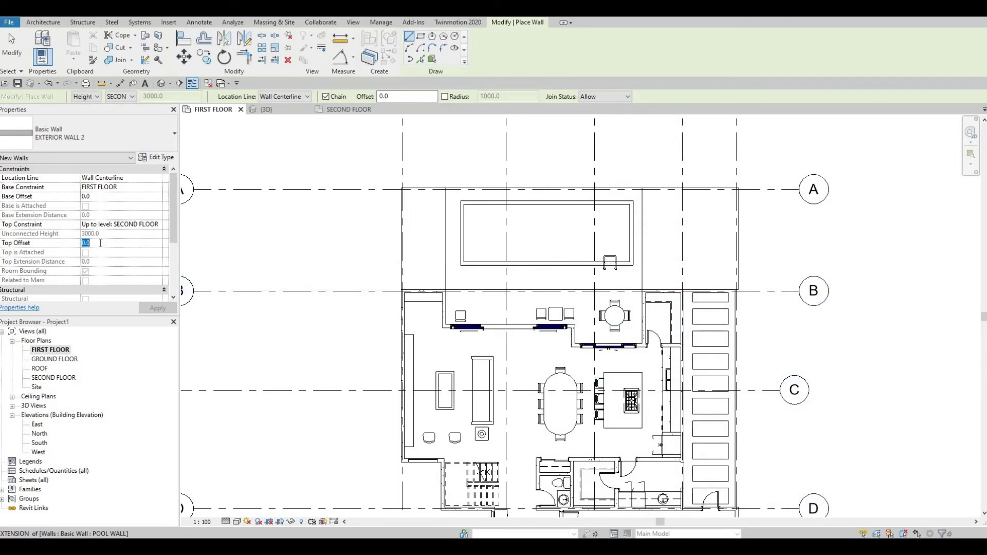
type("-1500")
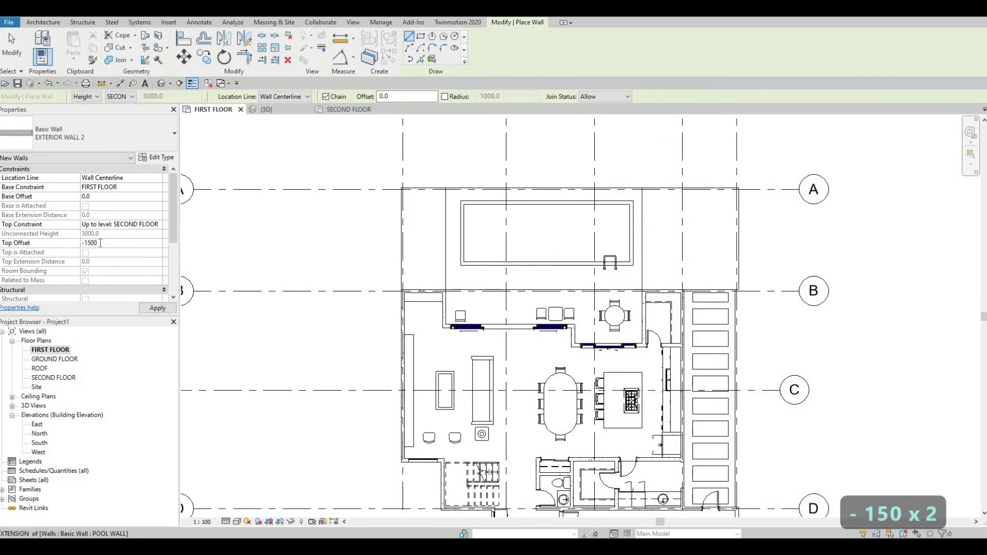
key("BackSpace")
key("BackSpace")
key("BackSpace")
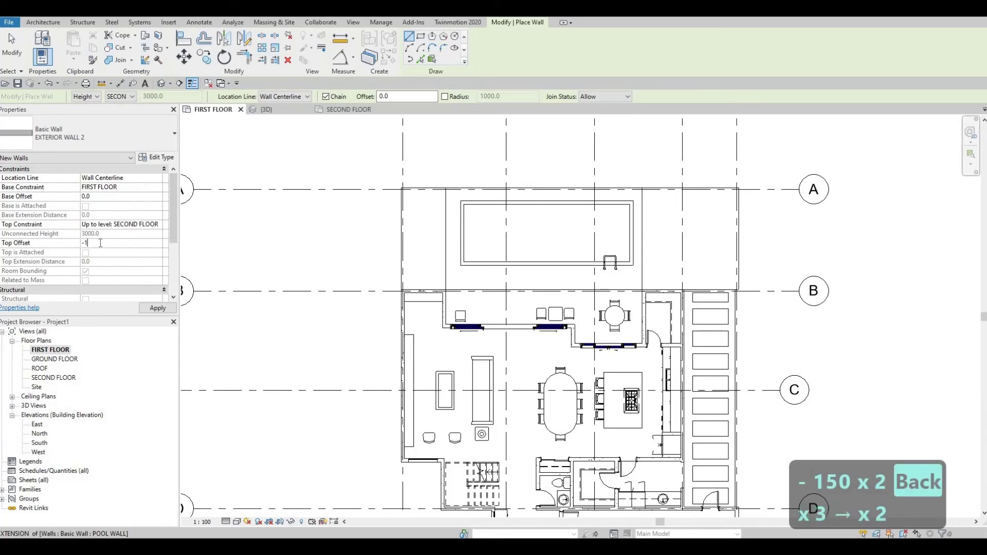
type("000")
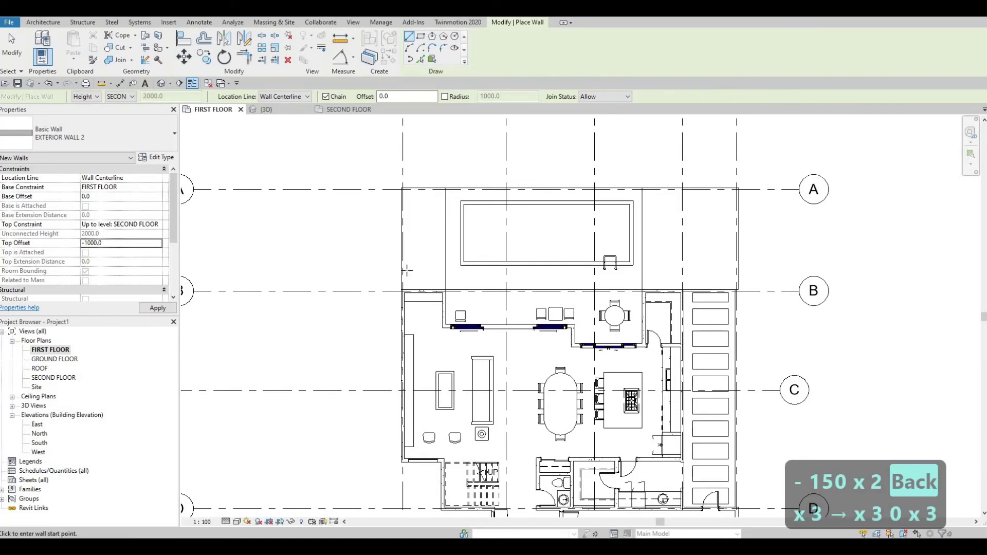
Step: Draw the EXTERIOR WALL 2 walls around the pool terrace from grid B up grid 1 to grid A, and along grid A to grid 5
scroll(365, 367, "up", 4)
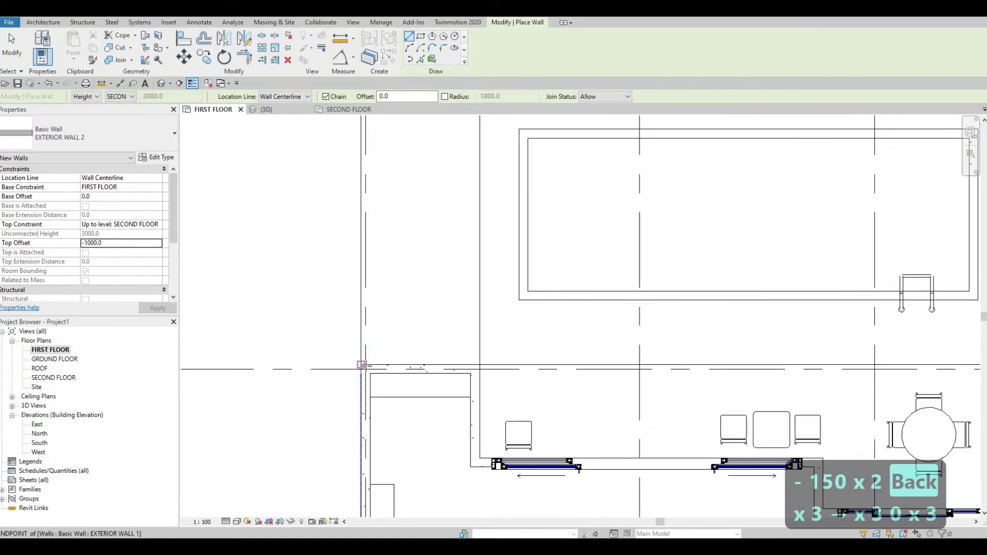
left_click(366, 365)
middle_click_drag(379, 201, 381, 389)
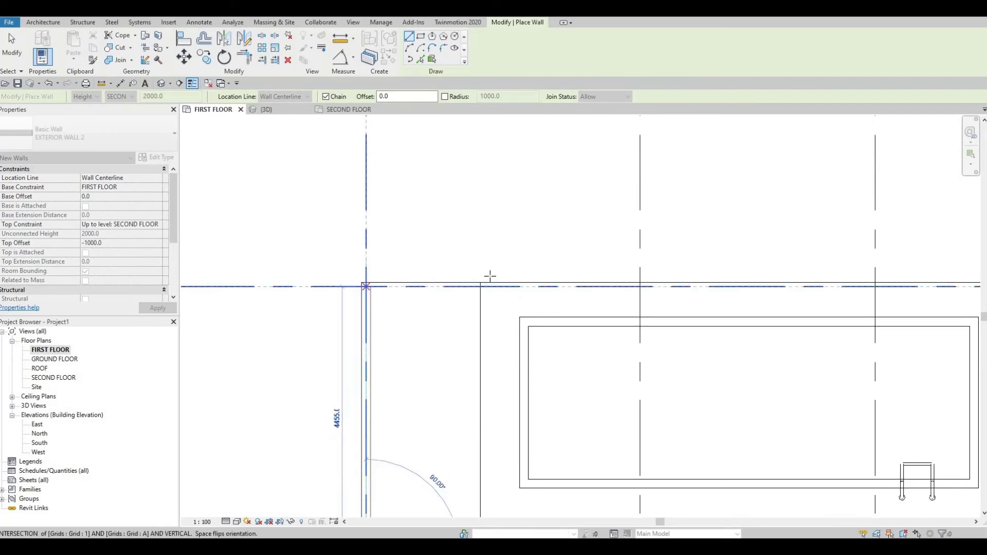
scroll(696, 295, "down", 3)
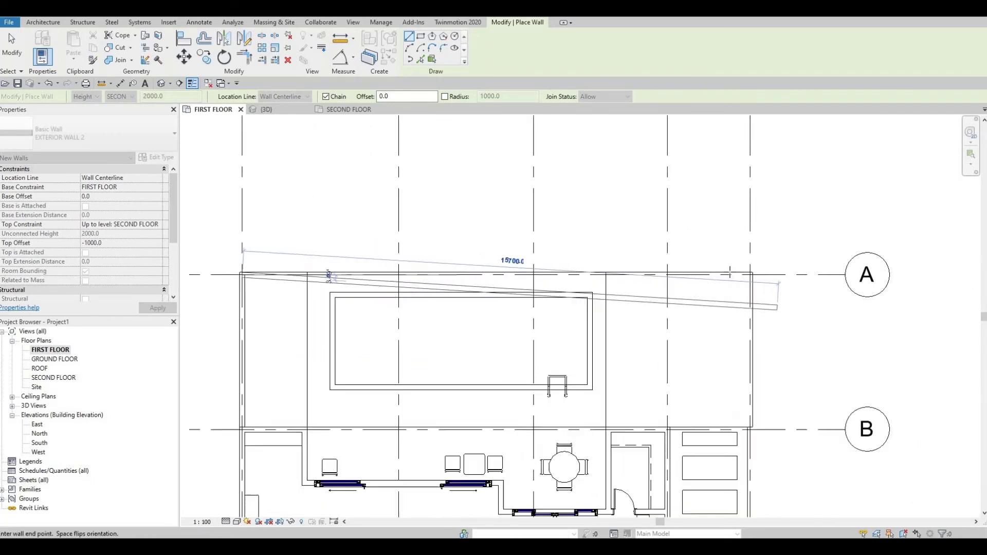
scroll(775, 276, "up", 3)
left_click(722, 265)
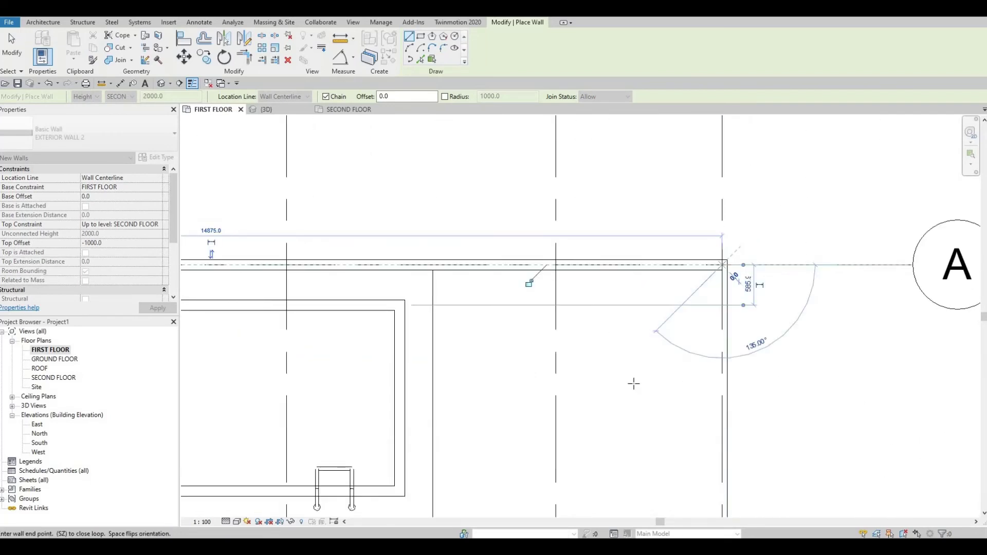
Step: Continue the EXTERIOR WALL 2 chain down grid 5 beside the side passage, ending at the existing wall on grid D
middle_click_drag(684, 383, 639, 236)
scroll(640, 235, "down", 2)
middle_click_drag(657, 451, 662, 288)
middle_click_drag(662, 421, 655, 291)
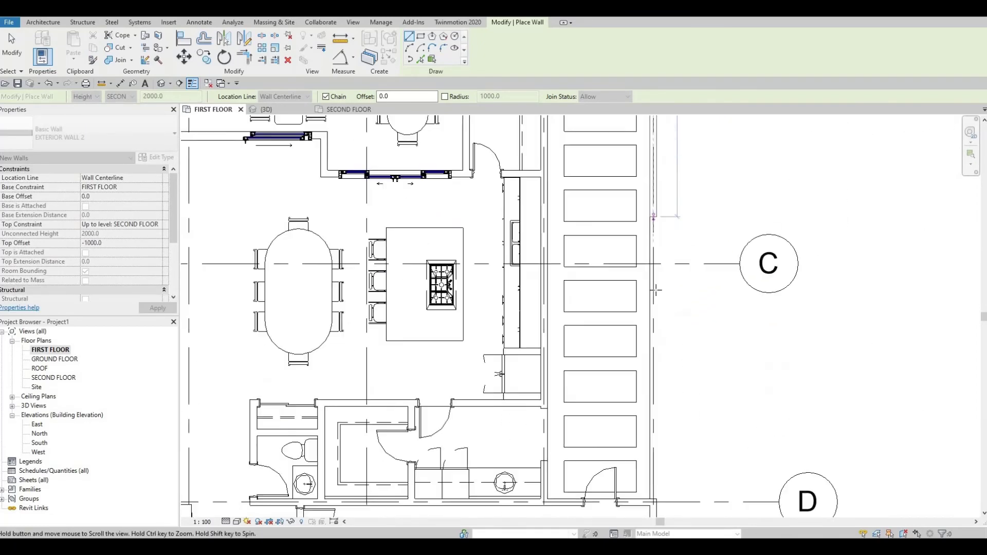
middle_click_drag(654, 384, 636, 211)
middle_click_drag(635, 330, 636, 218)
scroll(635, 235, "up", 3)
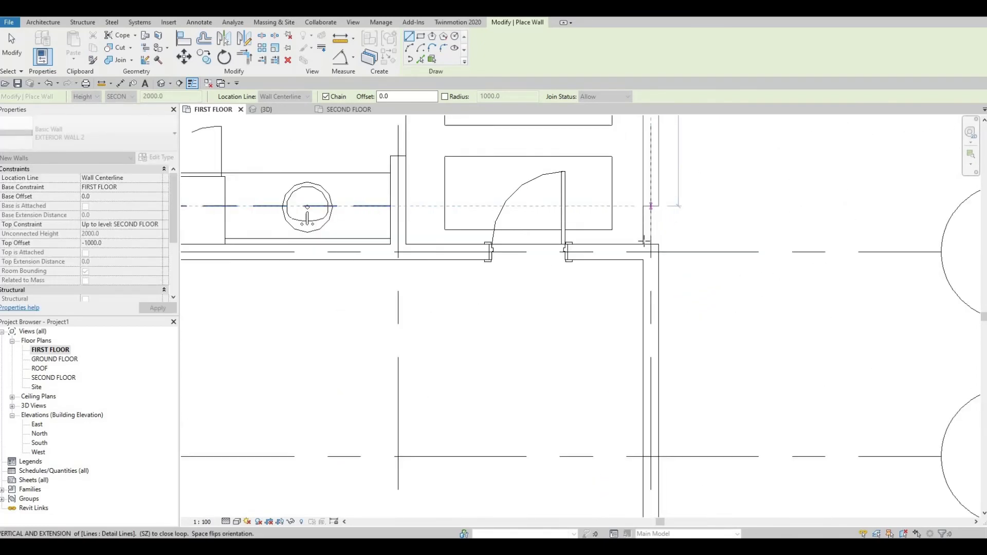
key("Escape")
key("Escape")
key("Escape")
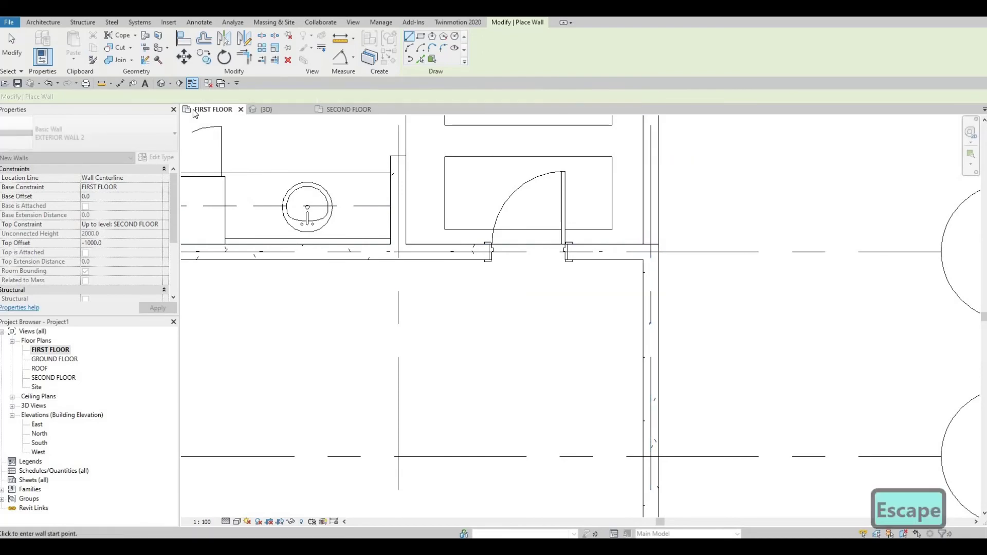
Step: Examine in 3D the new low walls around the side passage and pool terrace and how they meet the house
left_click(266, 109)
scroll(574, 227, "down", 1)
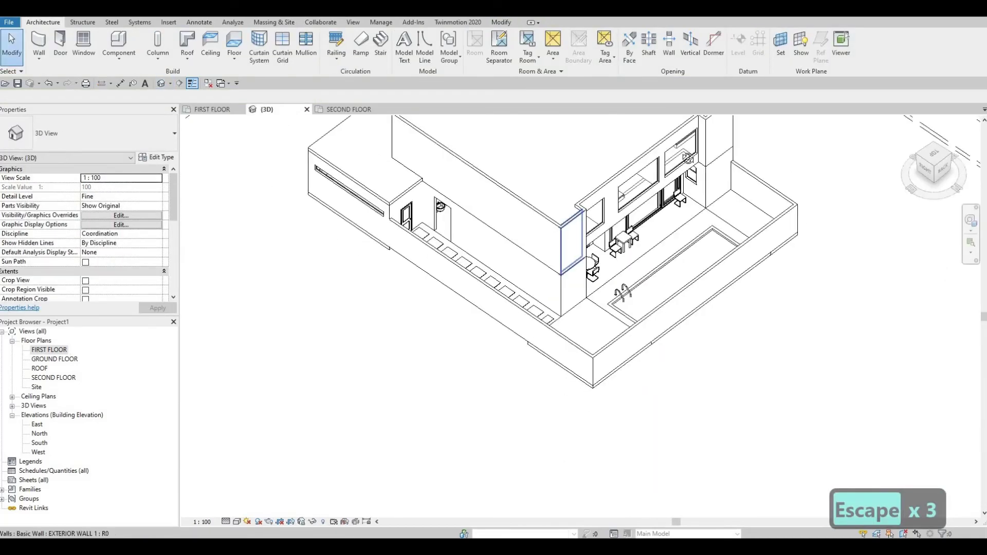
middle_click_drag(574, 226, 544, 201, "shift")
scroll(525, 160, "up", 3)
middle_click_drag(636, 211, 436, 362)
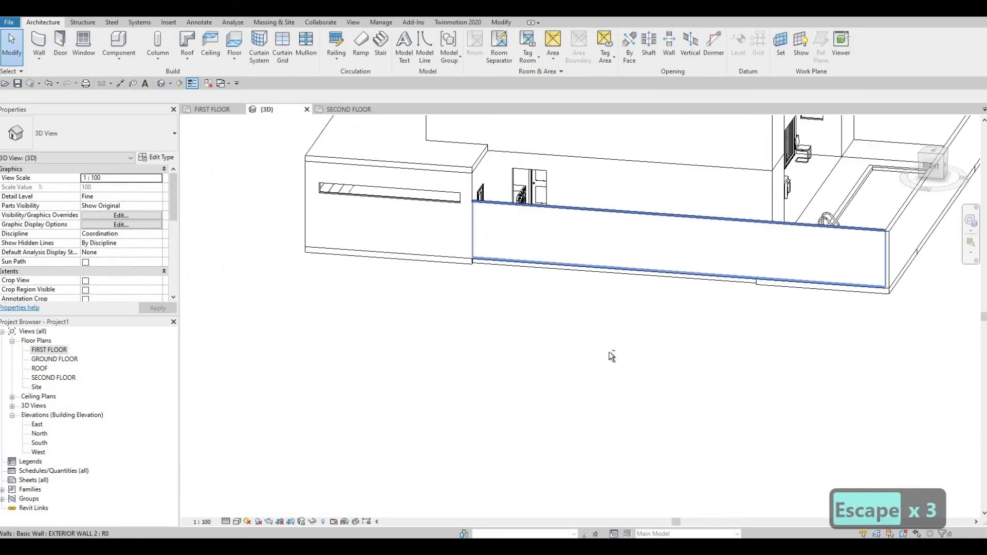
middle_click_drag(609, 352, 522, 375, "shift")
scroll(658, 296, "up", 3)
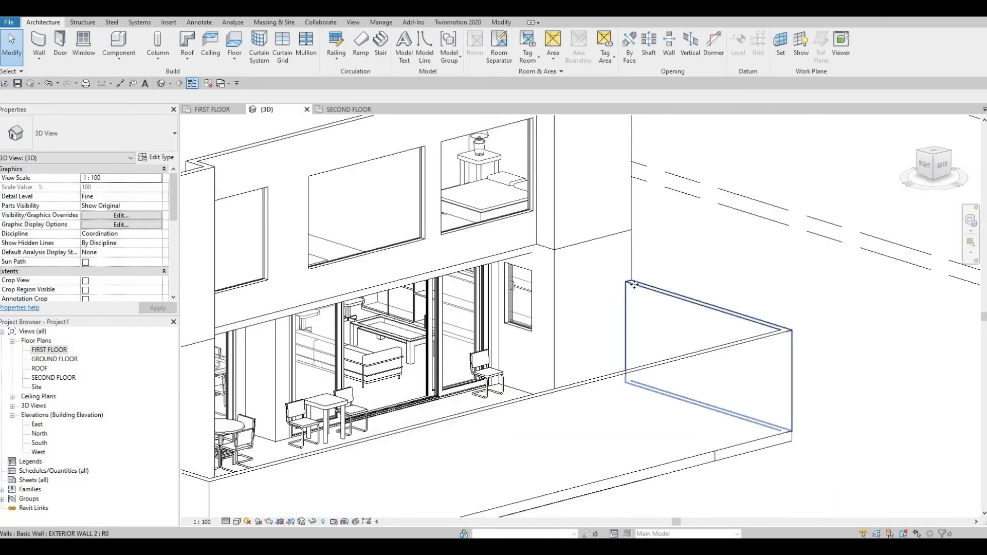
Step: Examine in 3D the low boundary wall along the side passage and where it meets the garage
left_click(650, 337)
middle_click_drag(661, 283, 668, 283, "shift")
middle_click_drag(502, 433, 534, 352)
key("Escape")
middle_click_drag(624, 329, 641, 273, "shift")
scroll(641, 273, "down", 1)
middle_click_drag(643, 439, 687, 367)
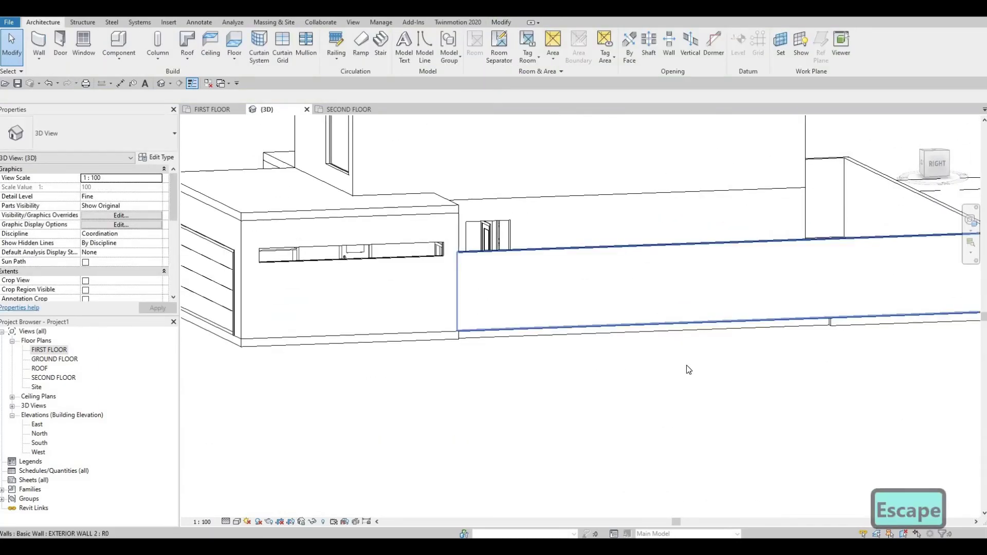
middle_click_drag(670, 283, 659, 302, "shift")
middle_click_drag(689, 372, 513, 311)
Step: Inspect the garage's exterior walls in 3D, checking the EXTERIOR WALL 1 wall that holds the garage door
middle_click_drag(757, 335, 456, 280)
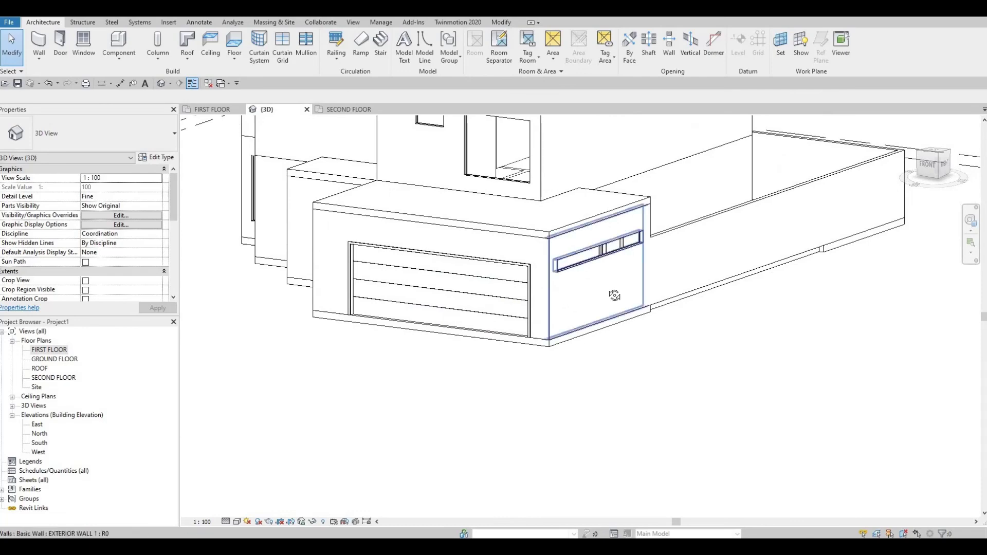
middle_click_drag(247, 303, 479, 199, "shift")
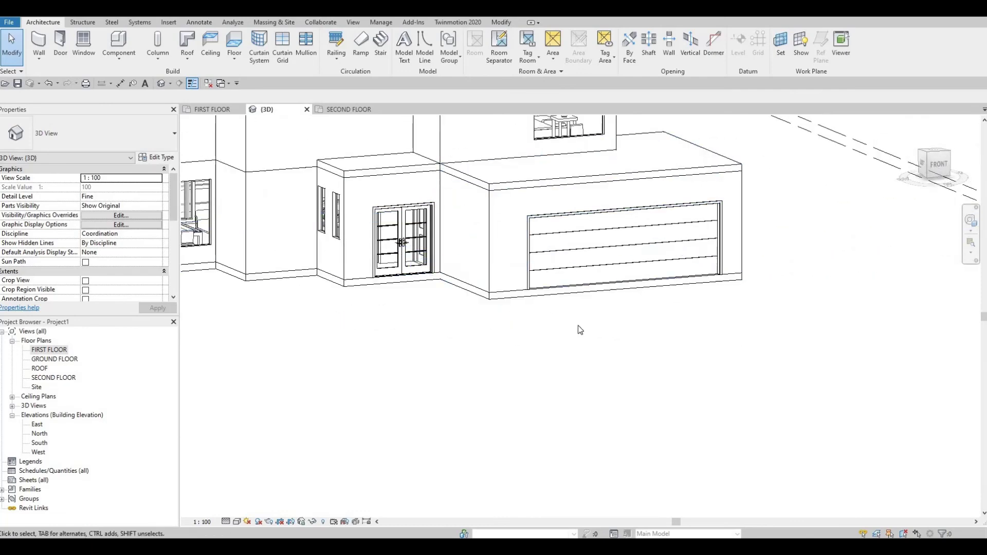
middle_click_drag(578, 325, 581, 167, "shift")
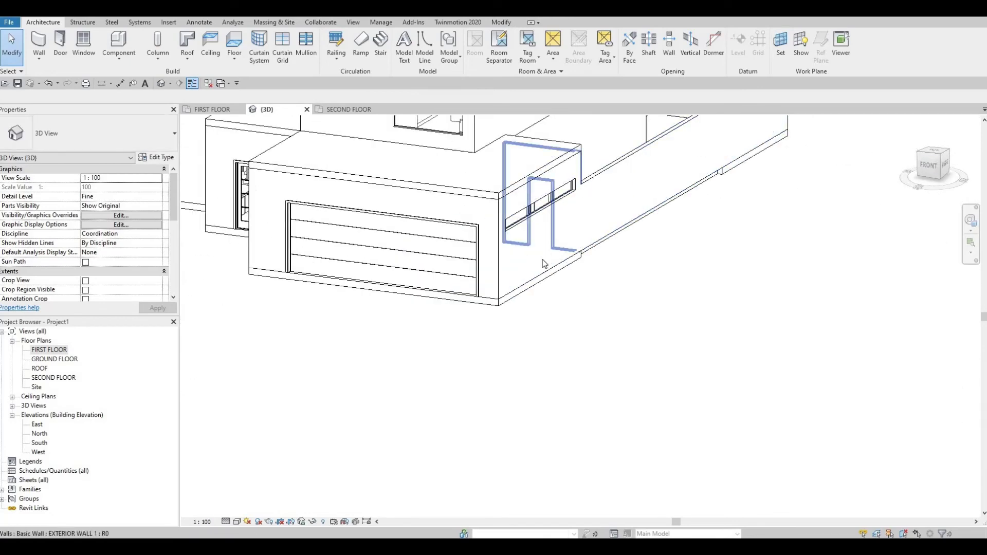
left_click(390, 250)
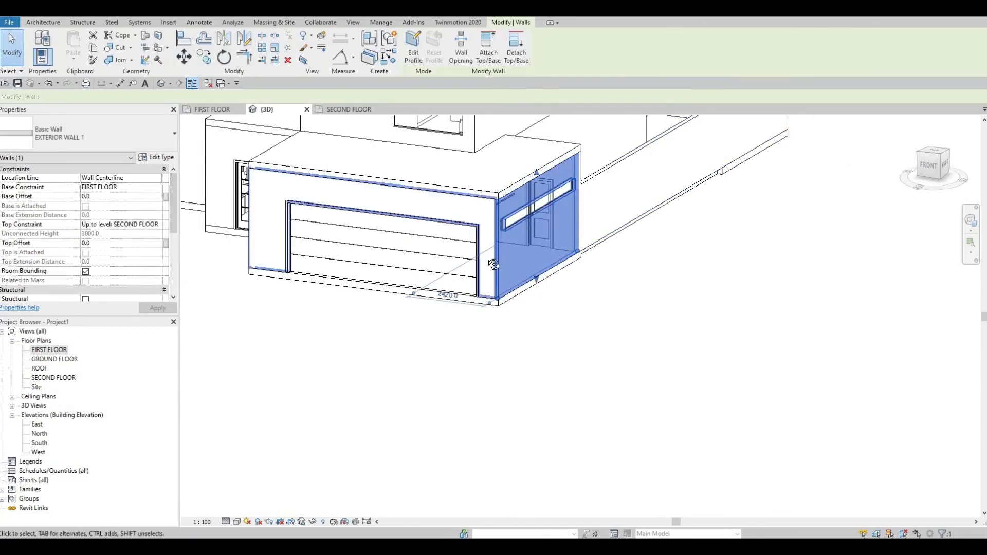
middle_click_drag(389, 249, 391, 262, "shift")
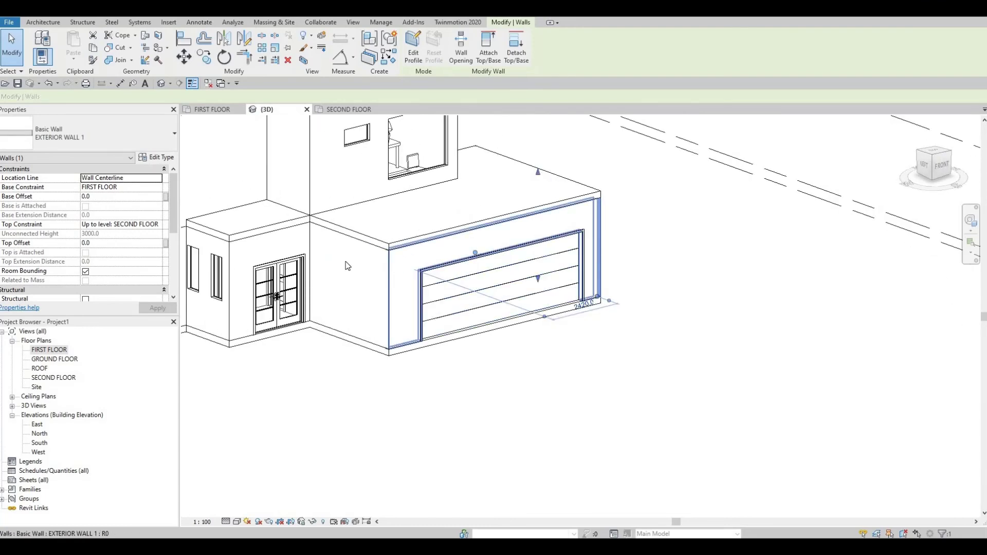
middle_click_drag(441, 258, 462, 215, "shift")
key("Escape")
key("Escape")
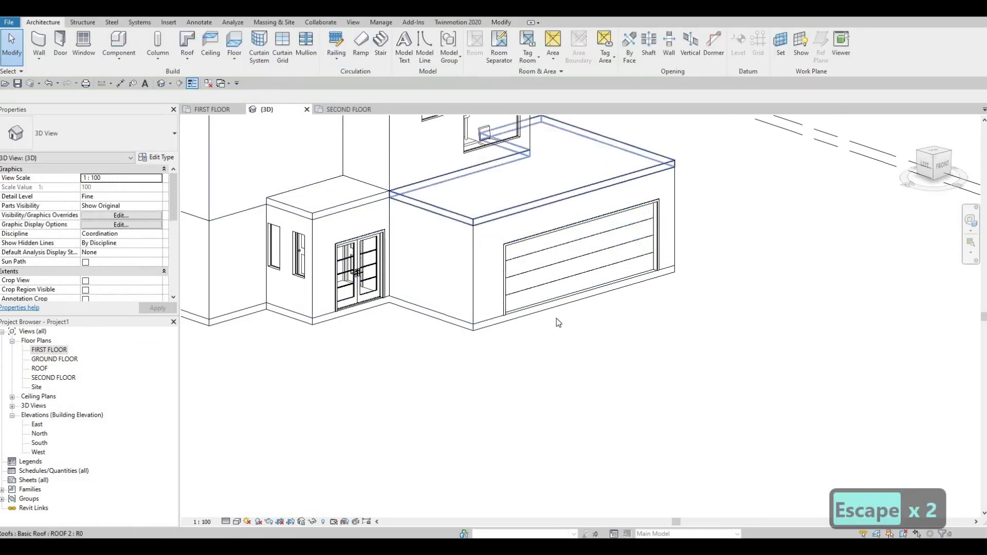
Step: Examine in 3D how the entrance roof meets the garage roof and the upper-floor walls
scroll(556, 319, "down", 4)
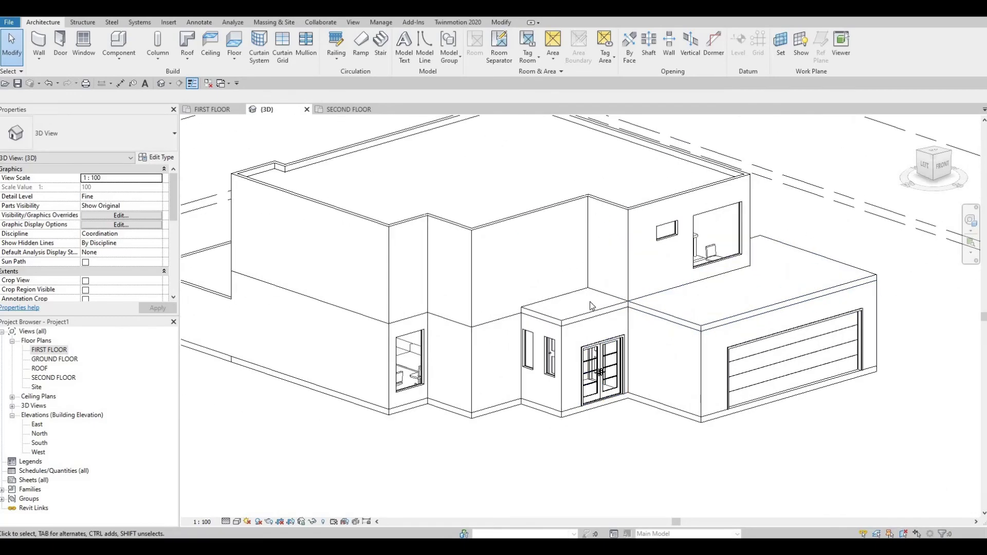
scroll(597, 303, "up", 4)
scroll(627, 311, "down", 3)
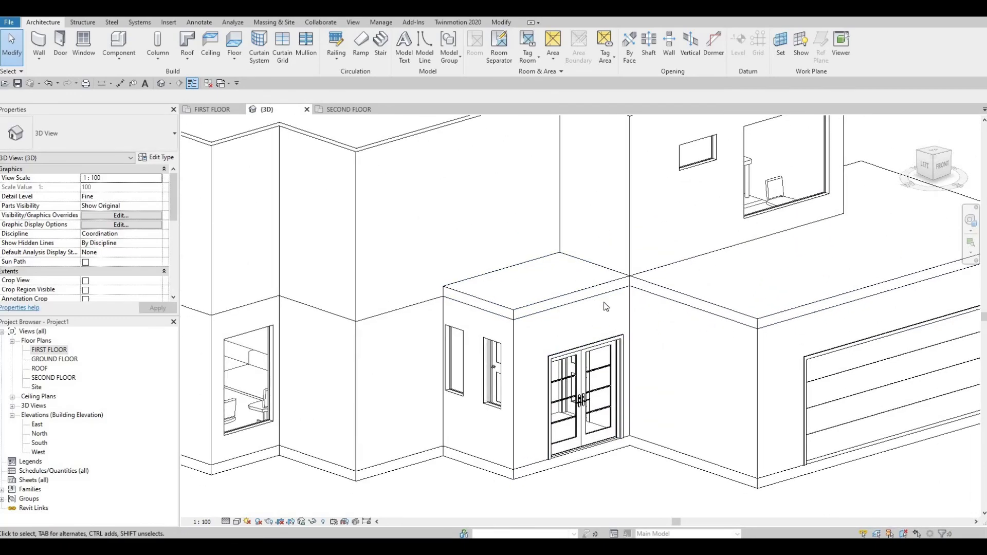
middle_click_drag(628, 311, 720, 335, "shift")
scroll(701, 338, "up", 2)
scroll(572, 325, "up", 2)
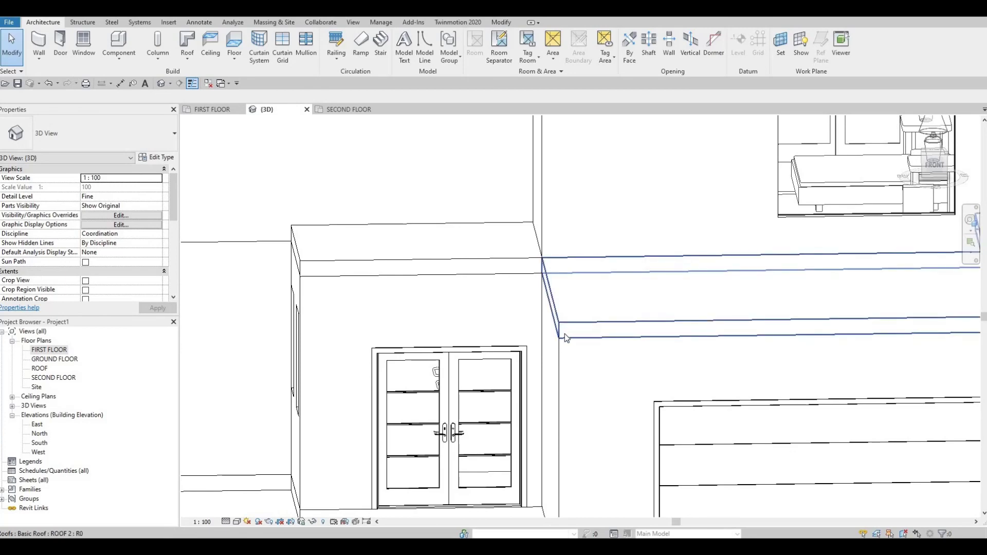
middle_click_drag(576, 326, 553, 301, "shift")
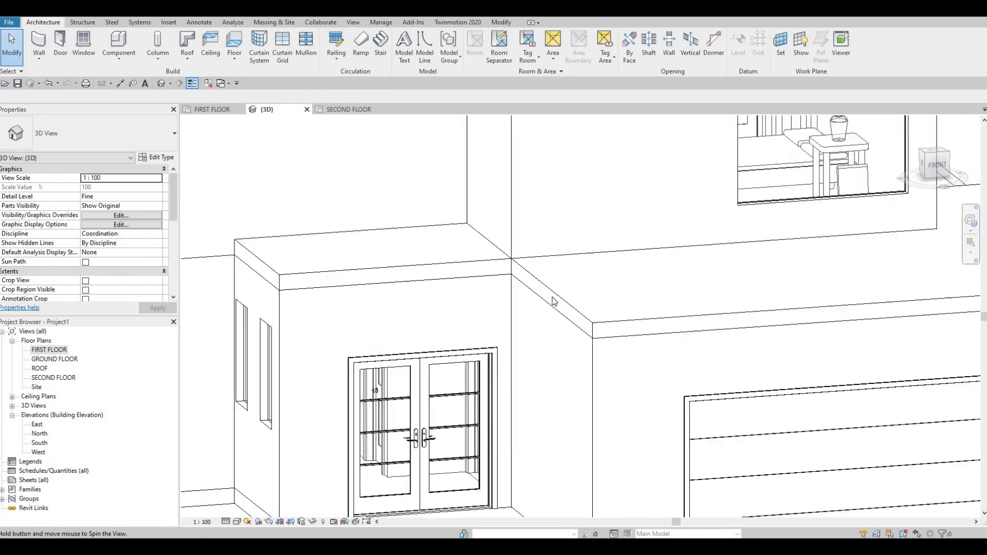
scroll(553, 301, "down", 2)
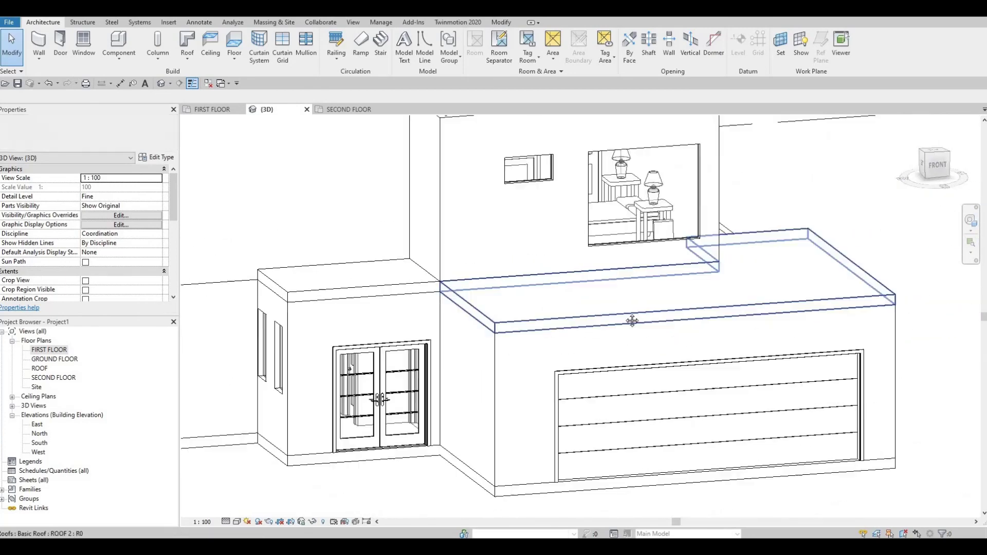
scroll(632, 321, "down", 2)
Step: Review the front of the whole house in 3D, including the base floor edge around the entrance and garage
middle_click_drag(632, 321, 637, 351, "shift")
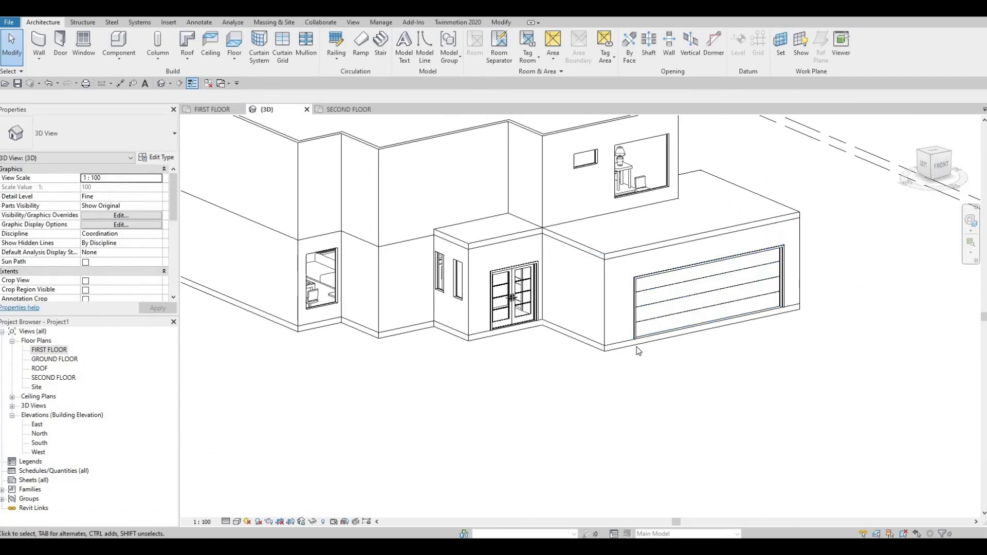
scroll(637, 351, "down", 4)
scroll(621, 284, "up", 4)
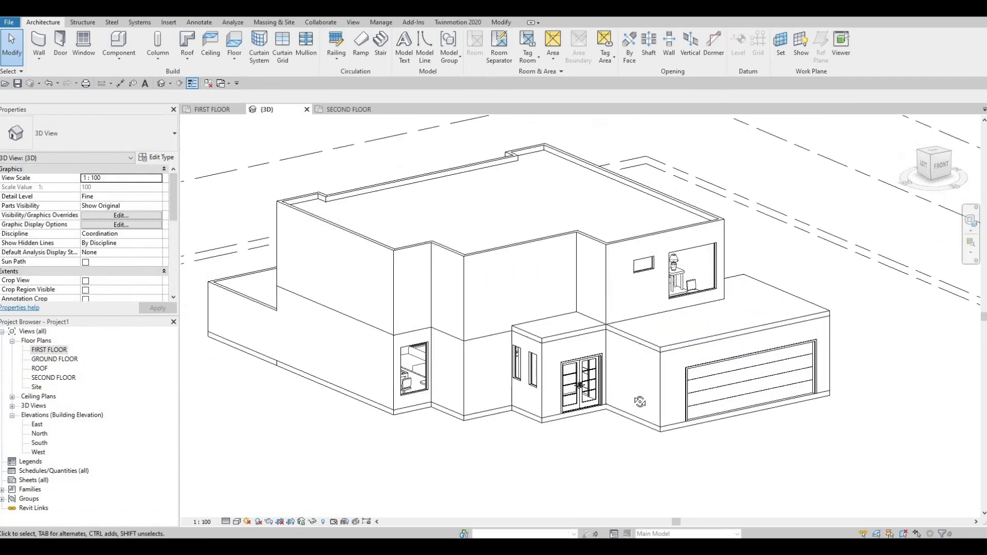
middle_click_drag(635, 432, 617, 432, "shift")
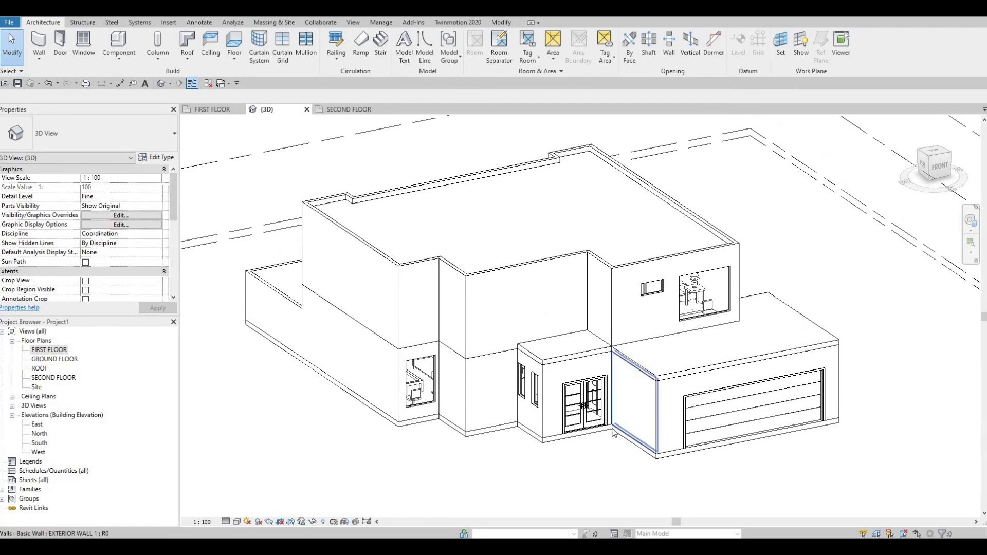
scroll(647, 399, "up", 3)
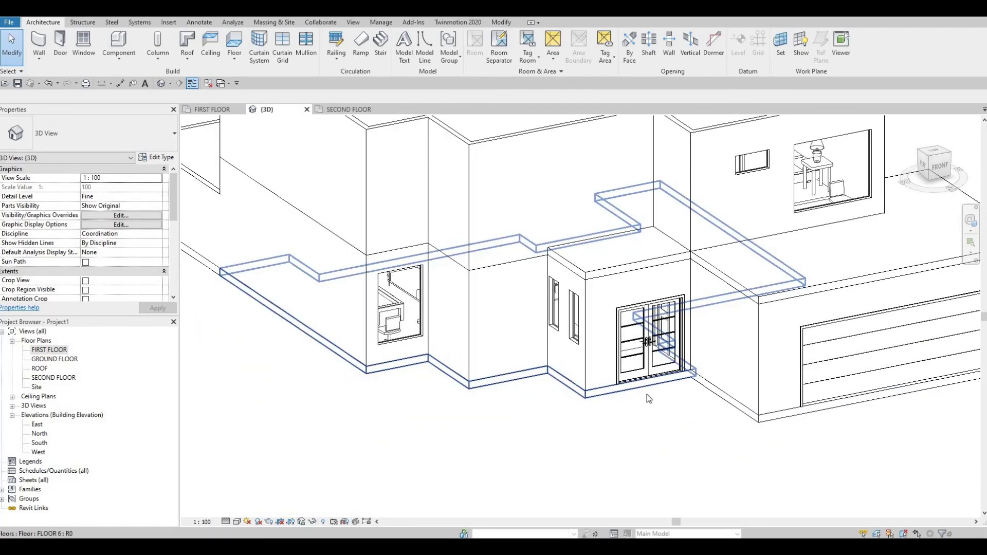
scroll(647, 394, "down", 2)
middle_click_drag(668, 408, 658, 426)
scroll(615, 458, "down", 2)
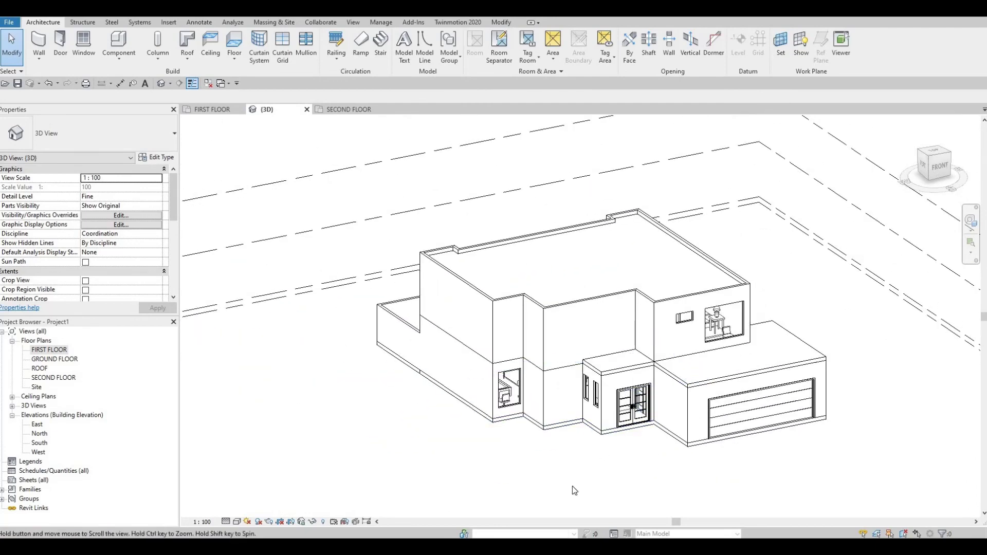